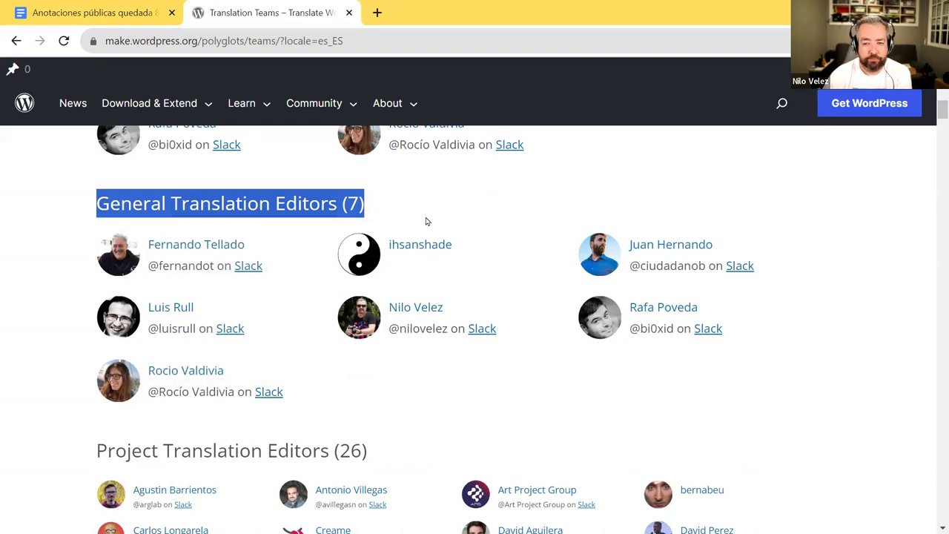
- Review the es_ES team page's Project Translation Editors section, then return to the locales list
scroll(427, 222, "down", 3)
left_click_drag(96, 232, 330, 225)
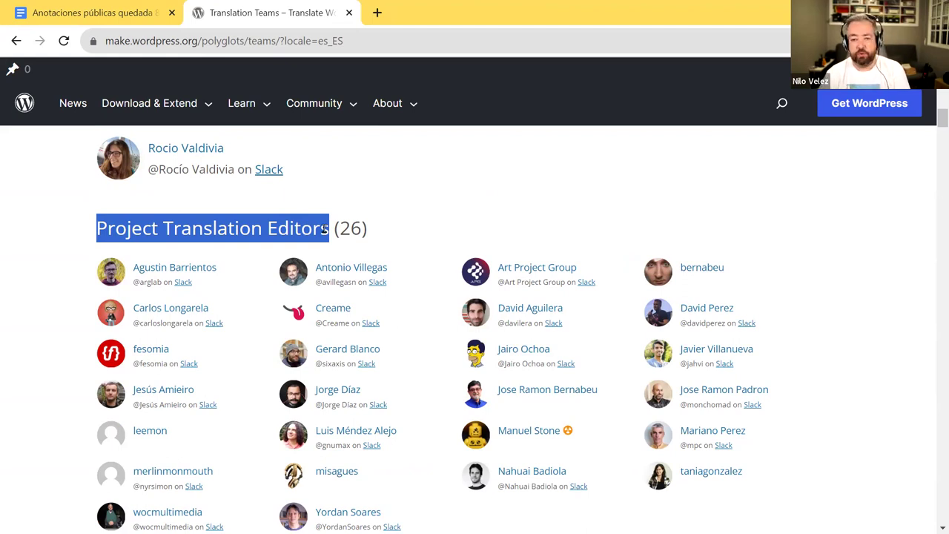
scroll(296, 286, "down", 5)
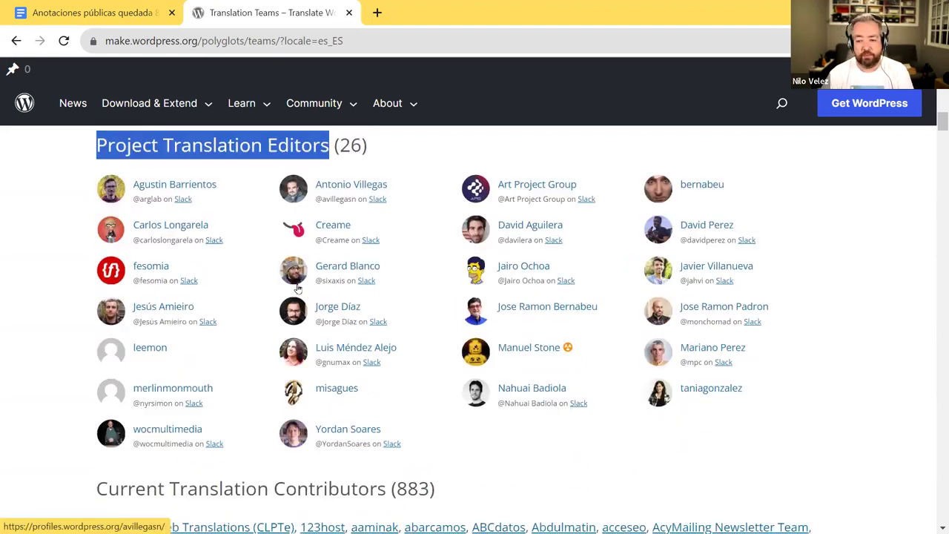
scroll(936, 222, "down", 3)
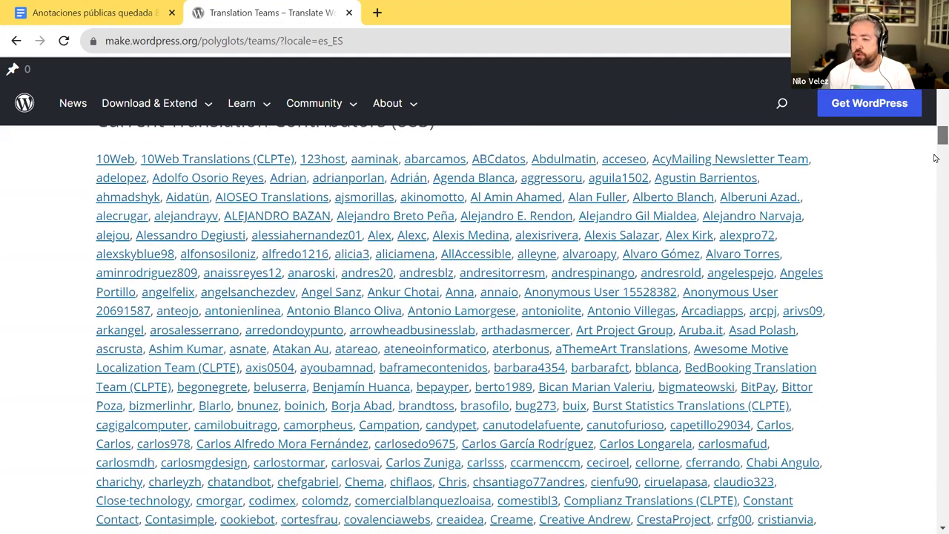
scroll(936, 222, "down", 20)
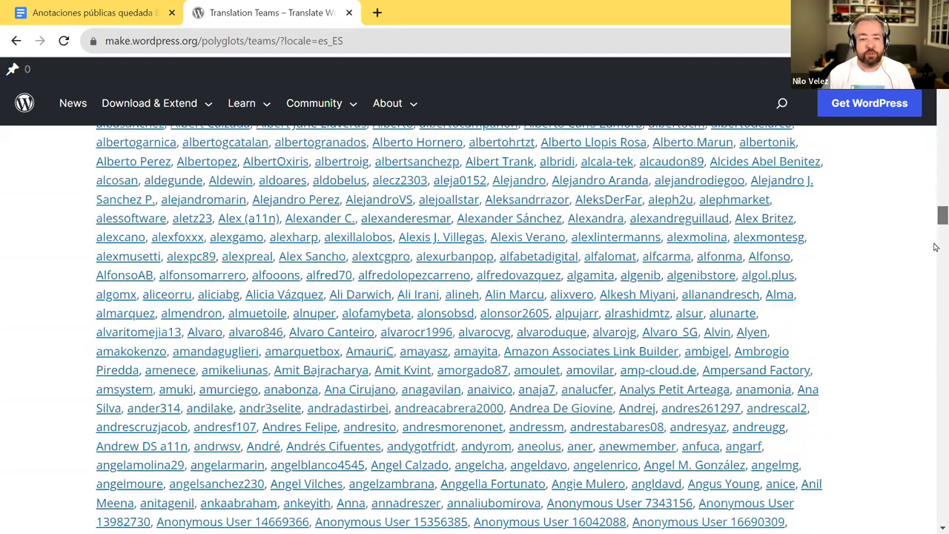
scroll(936, 305, "down", 12)
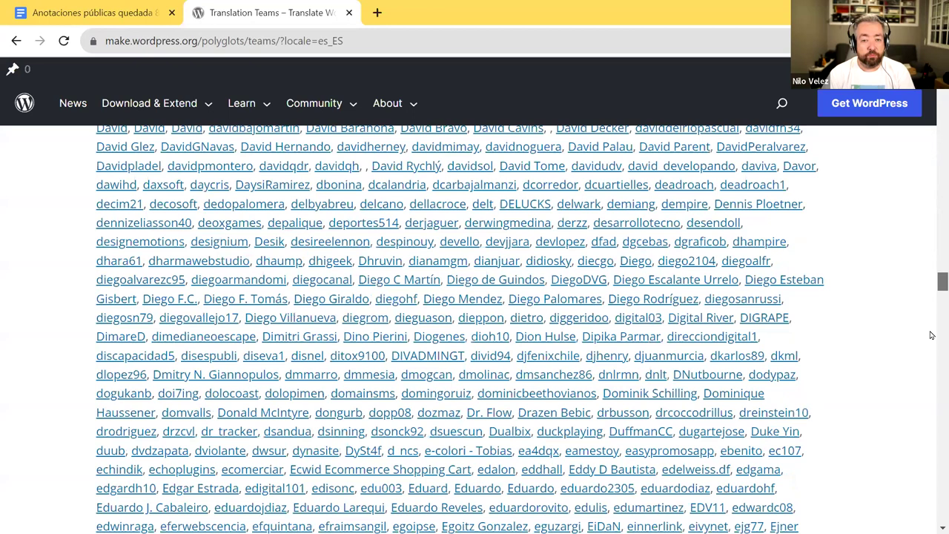
scroll(931, 326, "down", 10)
scroll(934, 282, "up", 12)
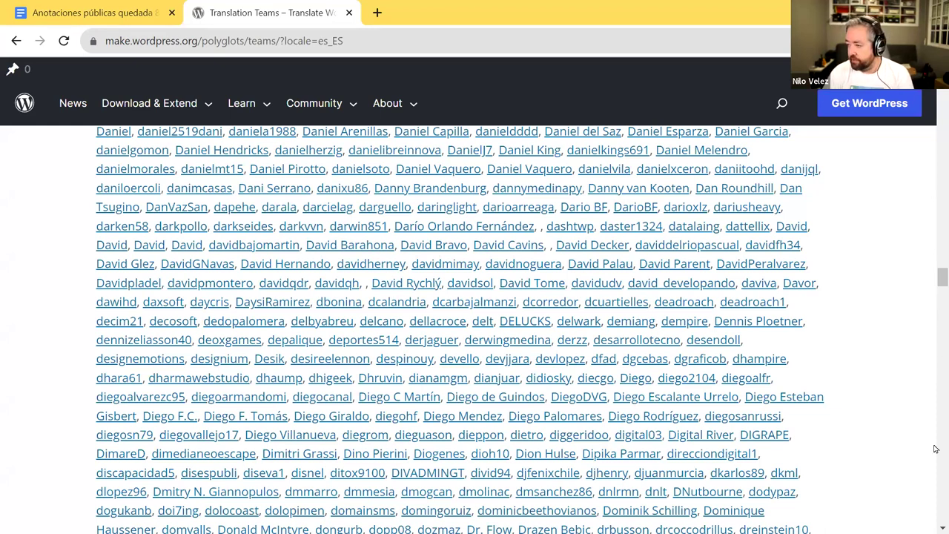
left_click_drag(935, 273, 941, 74)
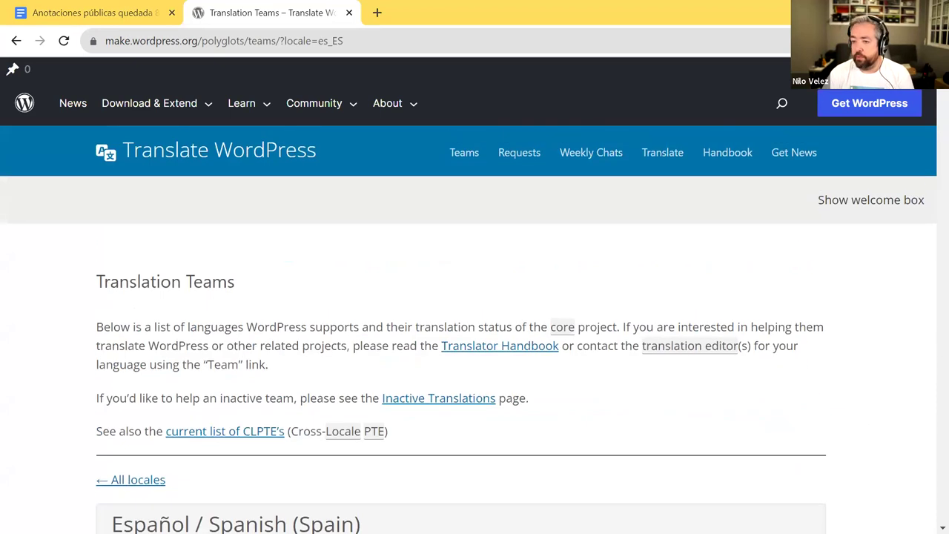
left_click(17, 42)
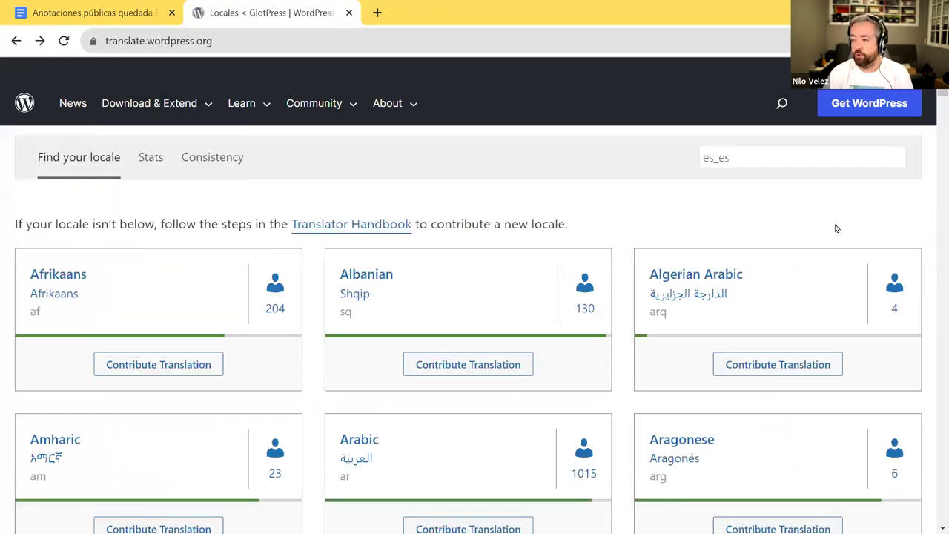
- Filter the locales with es_es and open the Spanish (Spain) locale page
left_click(743, 161)
left_click(745, 160)
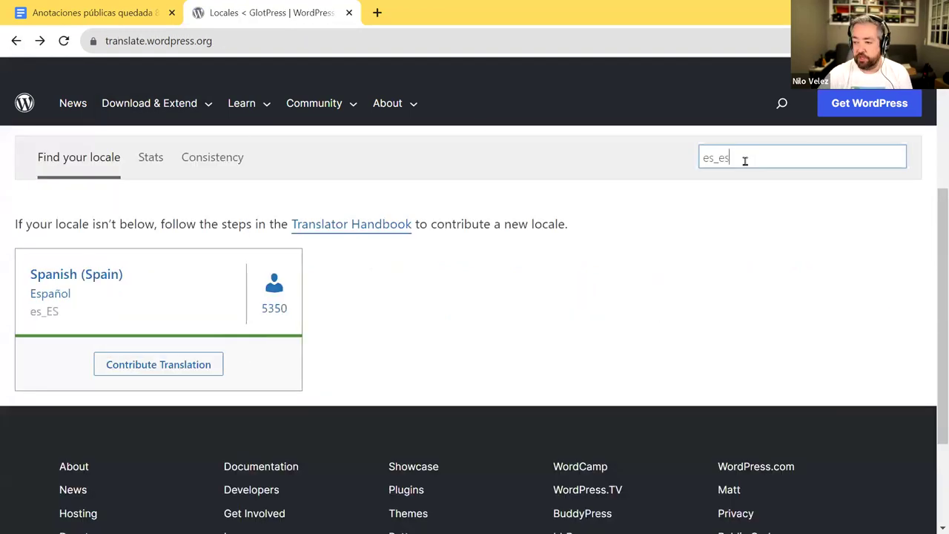
left_click(65, 274)
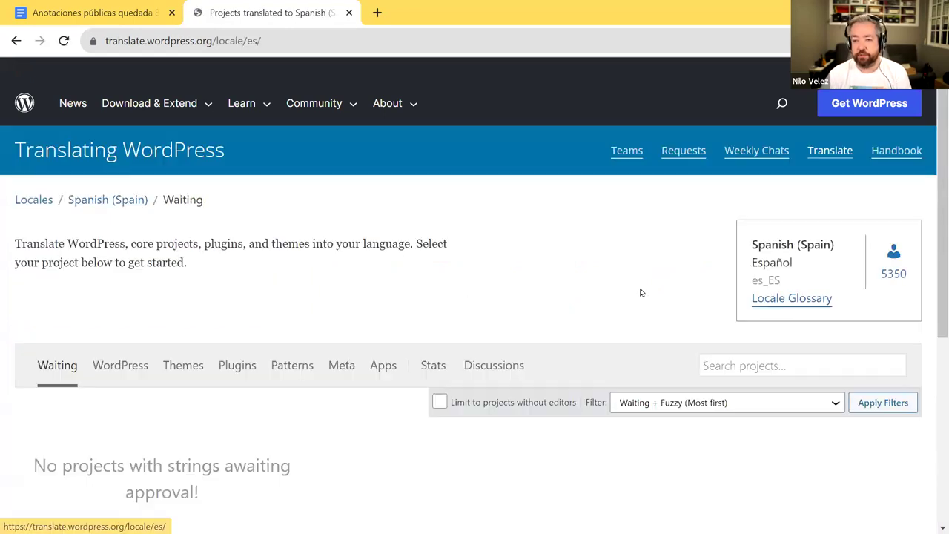
- Show the Spanish (Spain) WordPress core projects, starting with 6.3.x - Development
scroll(640, 291, "down", 1)
scroll(642, 292, "down", 1)
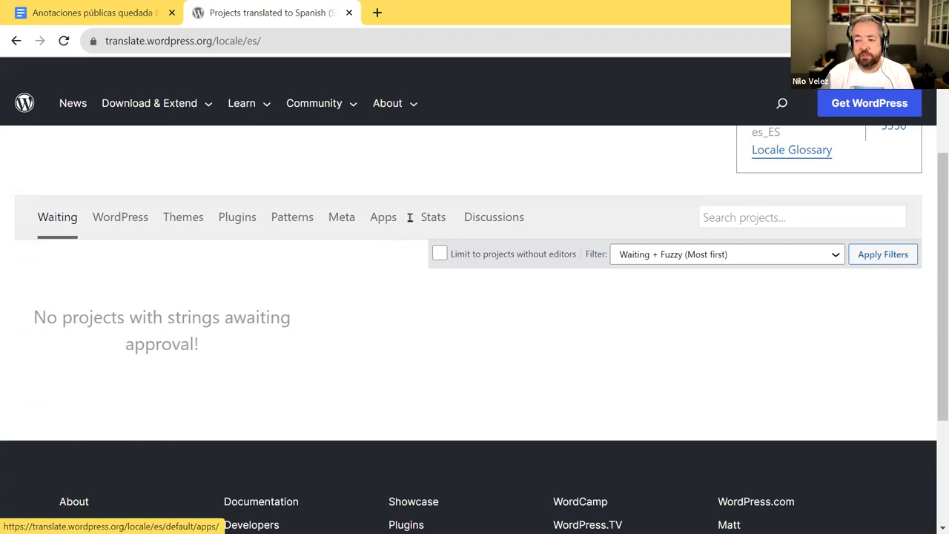
mouse_move(428, 221)
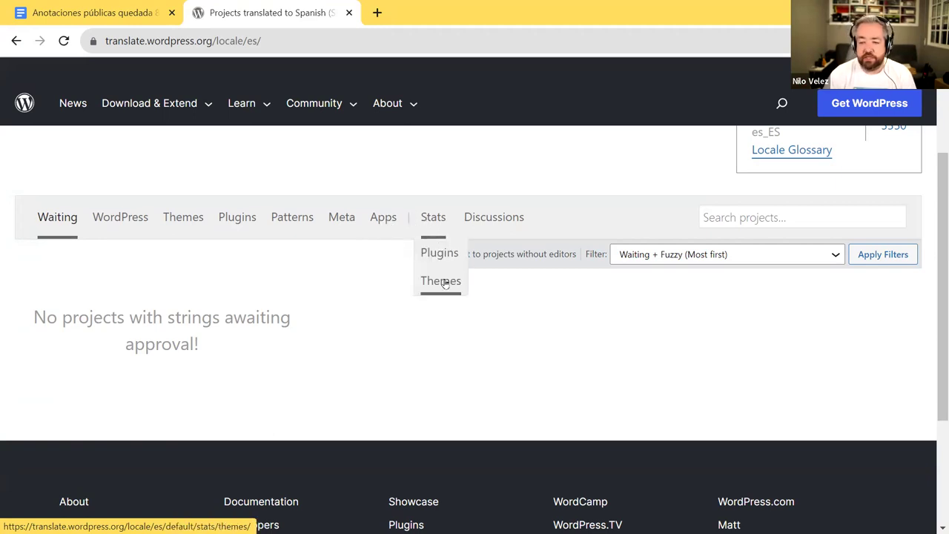
scroll(204, 173, "down", 2)
scroll(148, 196, "up", 2)
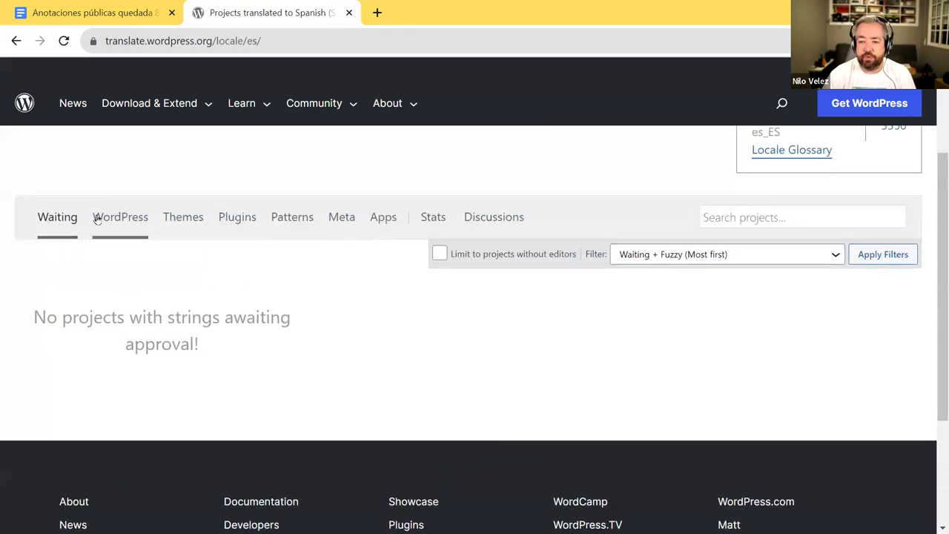
left_click(121, 218)
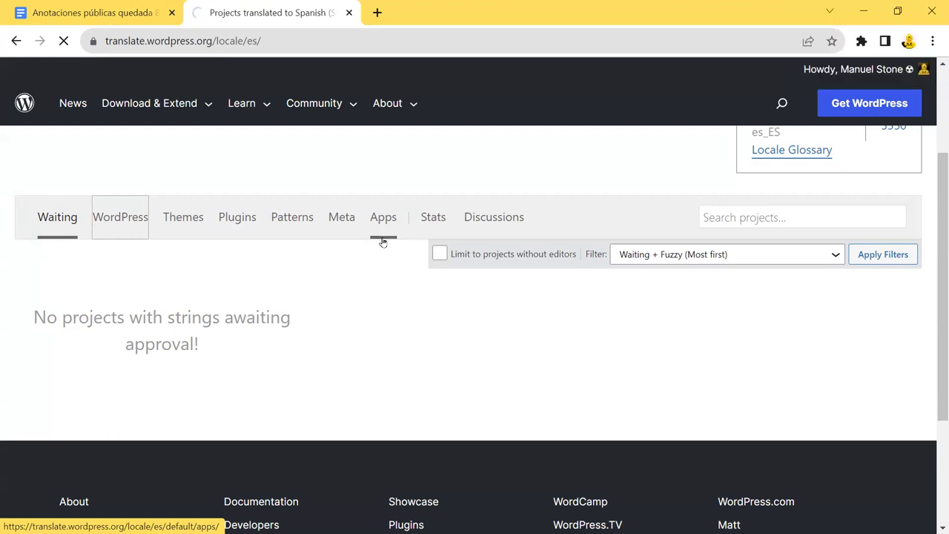
left_click(120, 216)
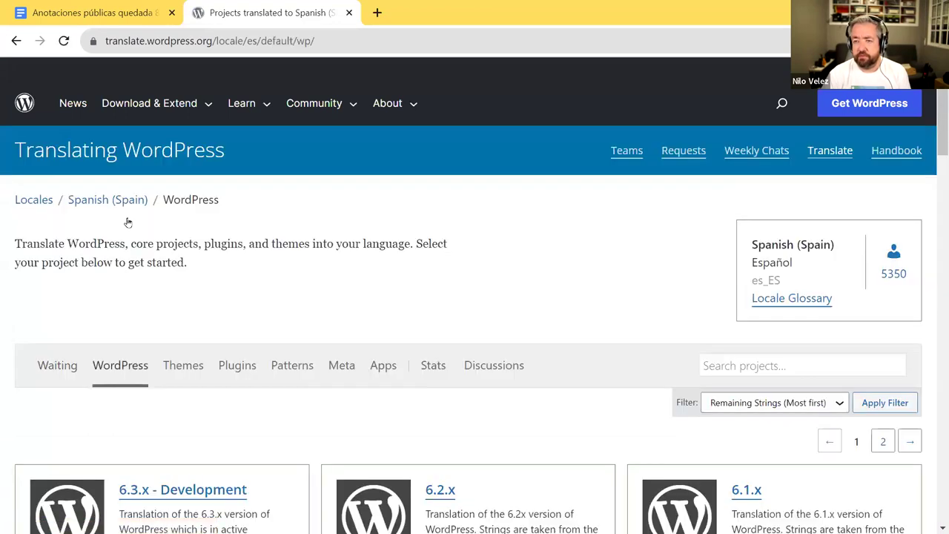
- Browse to page 2 of the Spanish WordPress project cards
scroll(137, 238, "down", 3)
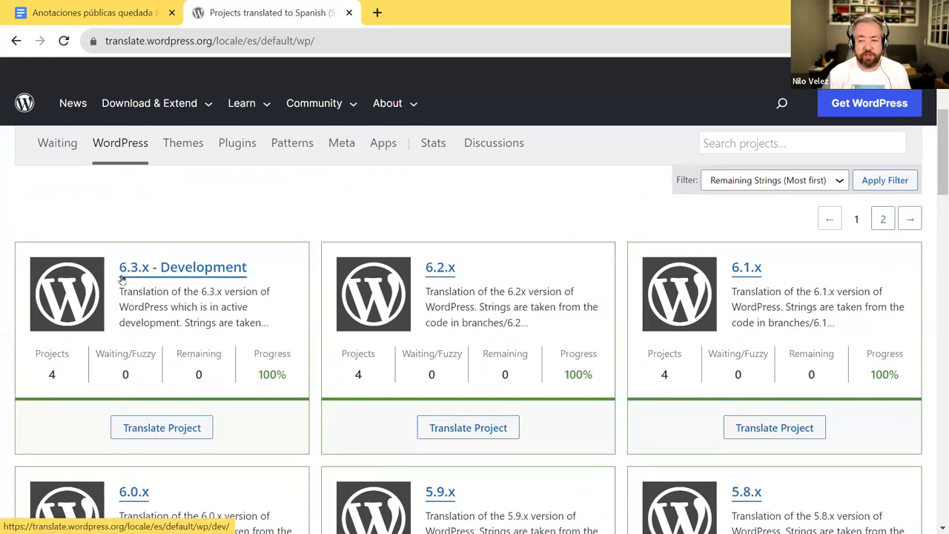
scroll(304, 282, "down", 20)
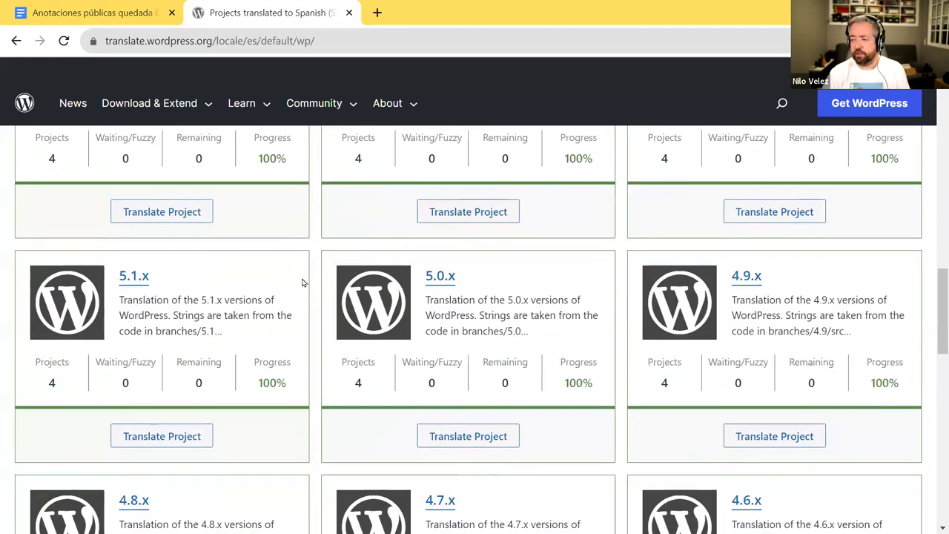
scroll(302, 280, "down", 1)
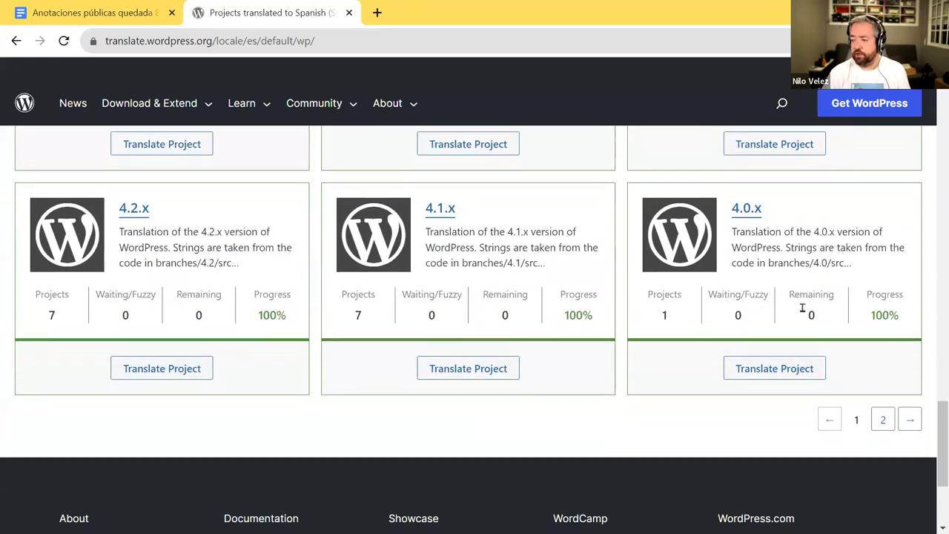
left_click(883, 419)
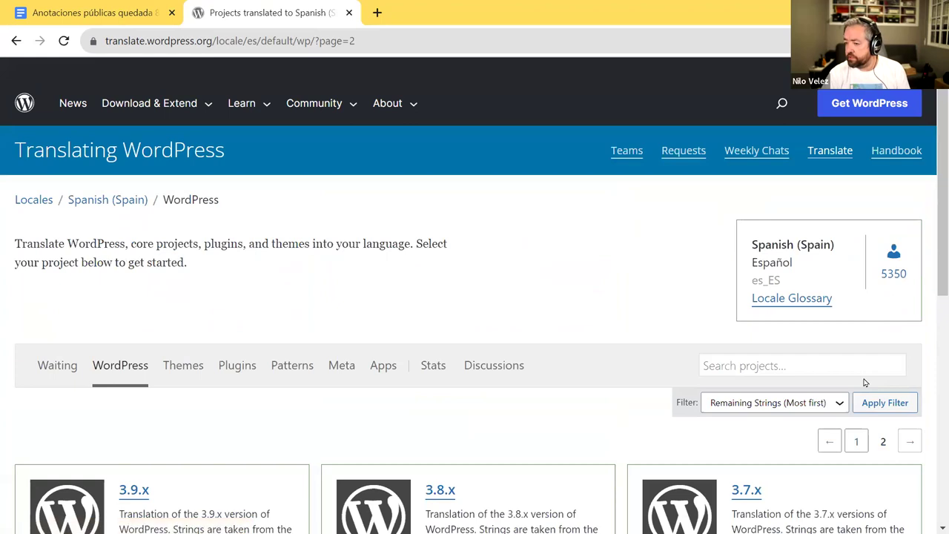
scroll(863, 380, "down", 6)
scroll(863, 380, "up", 4)
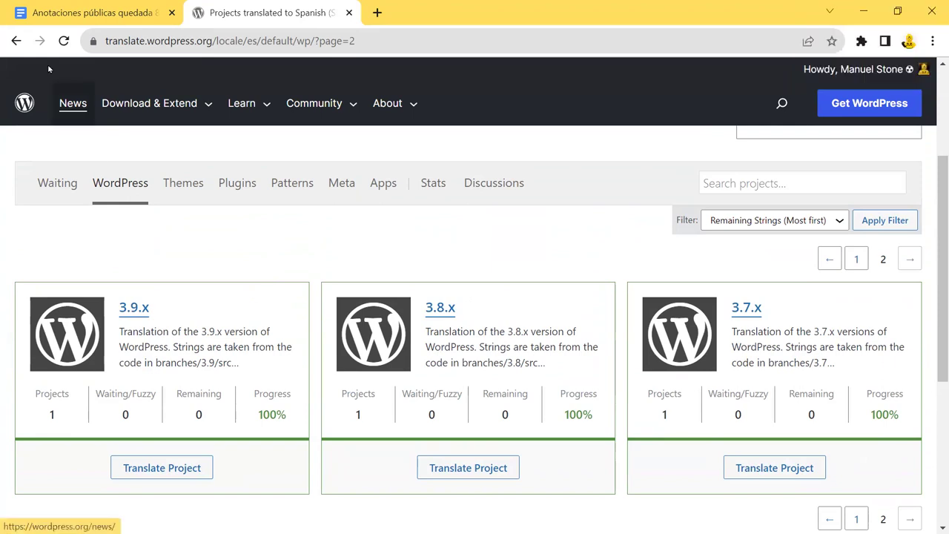
scroll(135, 239, "up", 2)
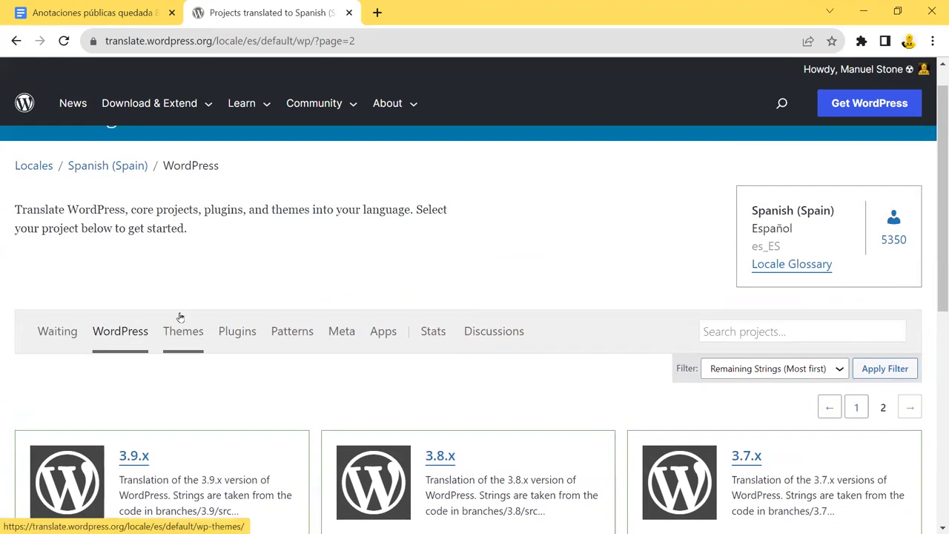
- Go back through the first project page to the locale's waiting-strings view
key("alt+Left")
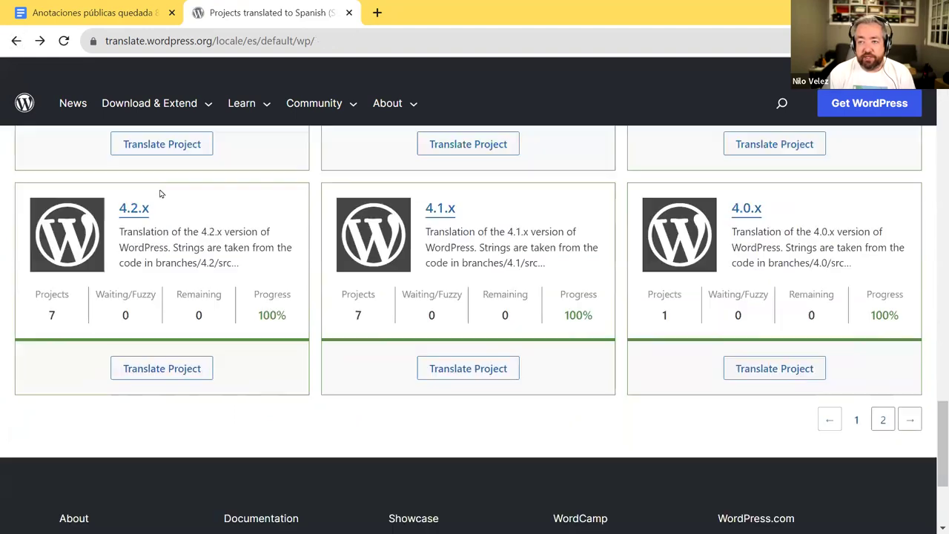
scroll(236, 245, "up", 9)
scroll(236, 245, "up", 15)
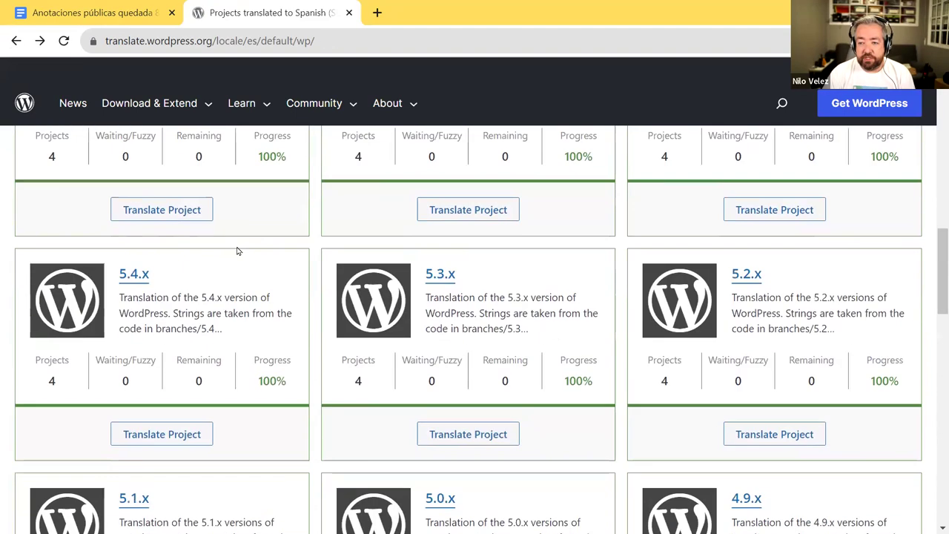
scroll(238, 255, "up", 1)
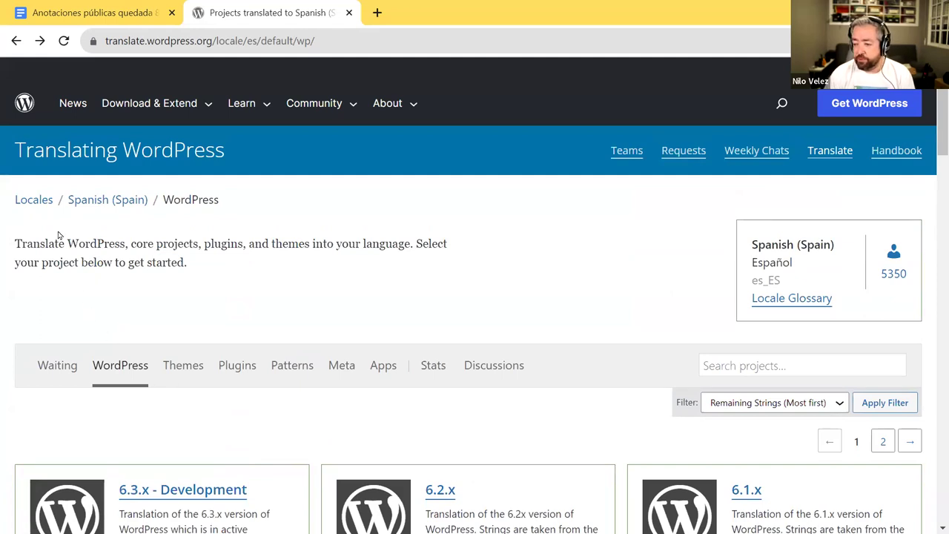
left_click(16, 41)
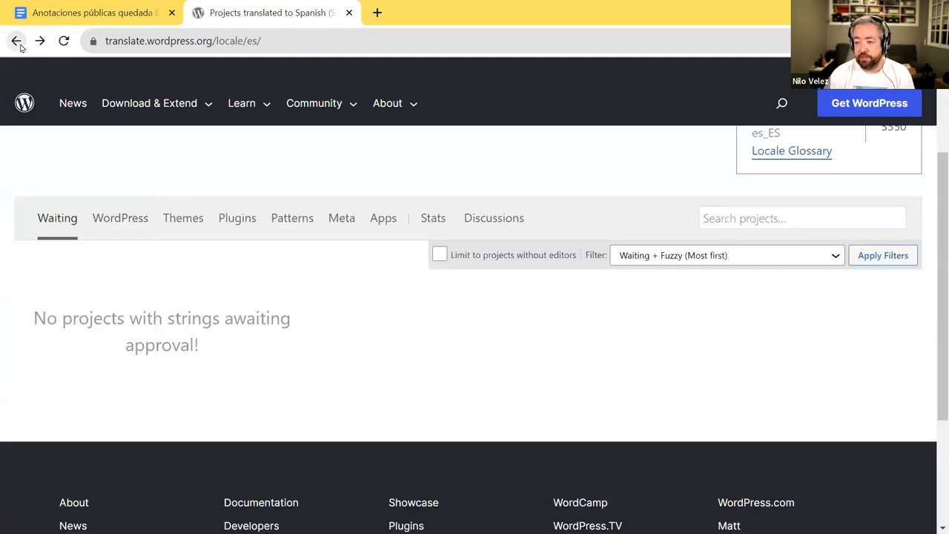
- From the locales list, open the translation status overview across locales
left_click(13, 42)
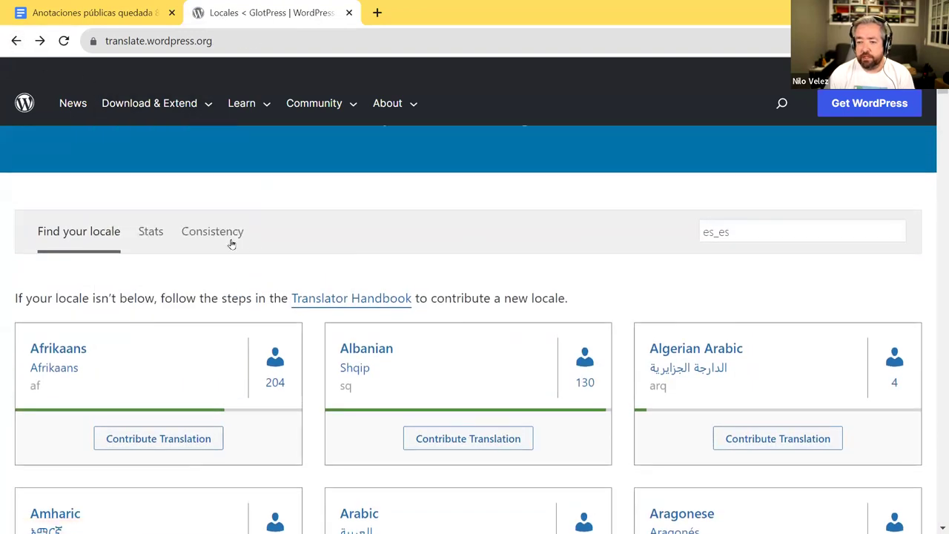
left_click(146, 234)
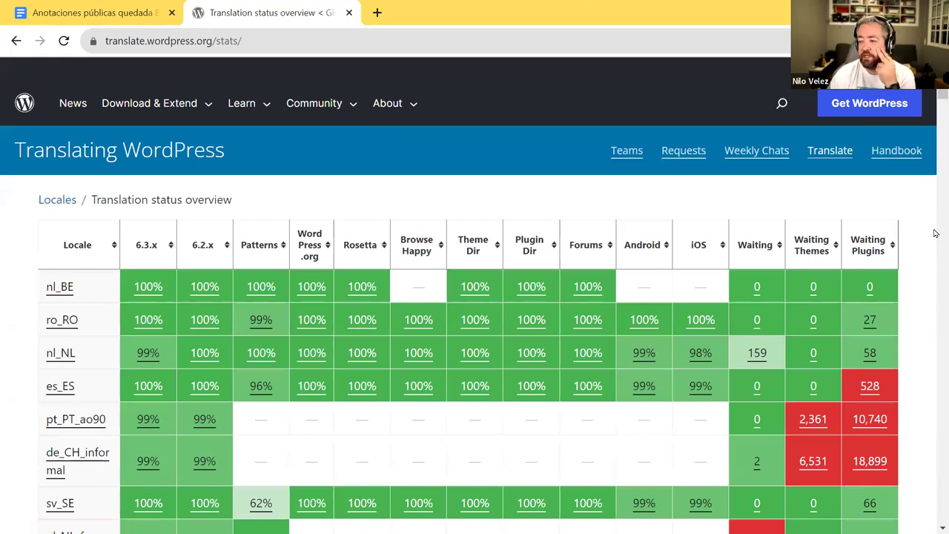
scroll(935, 366, "down", 20)
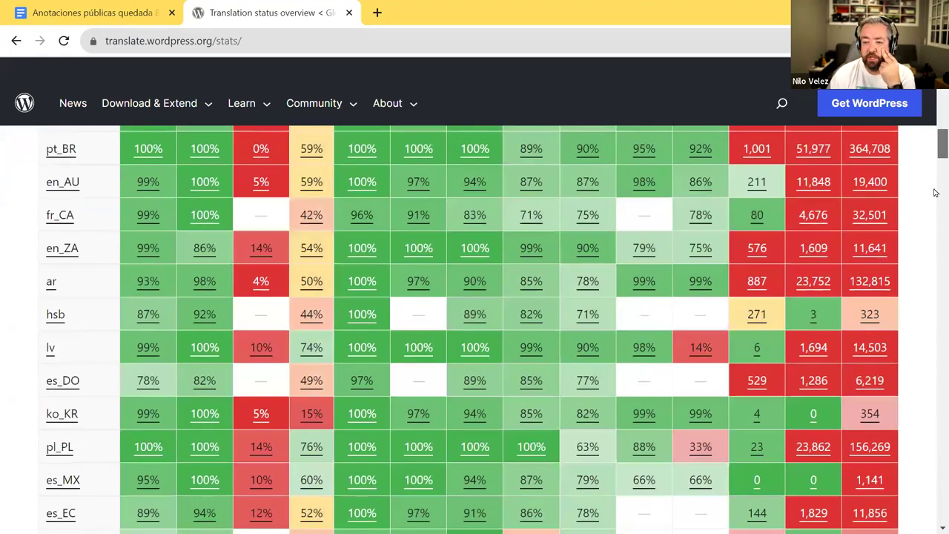
scroll(936, 367, "down", 15)
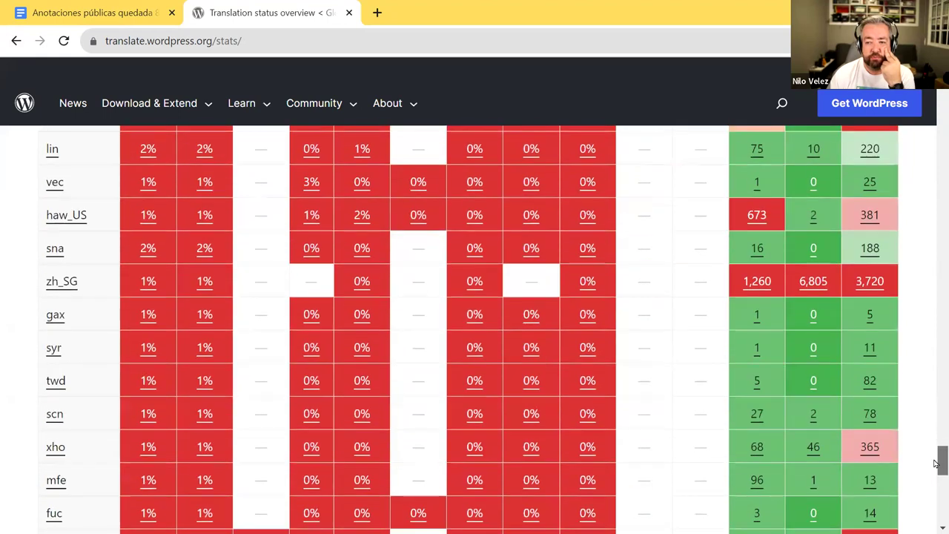
scroll(936, 449, "up", 3)
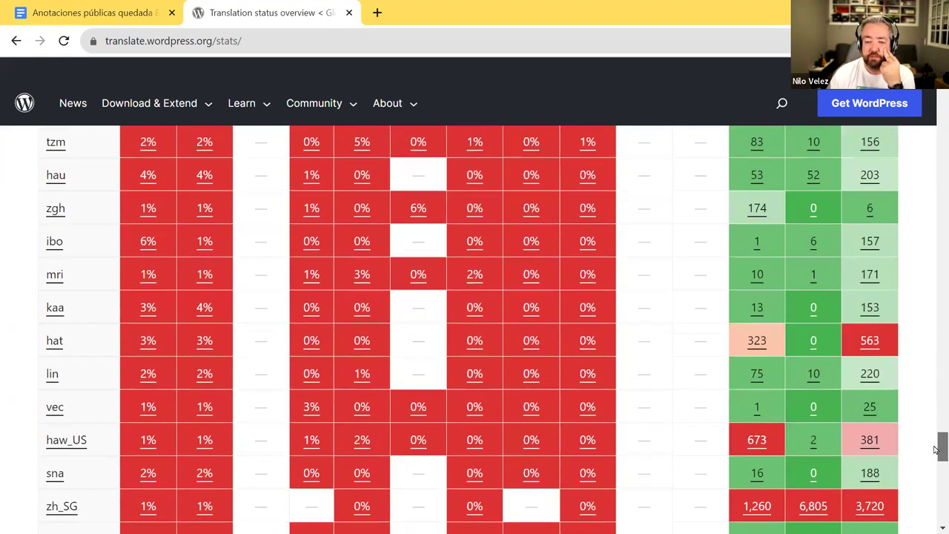
left_click_drag(936, 449, 936, 96)
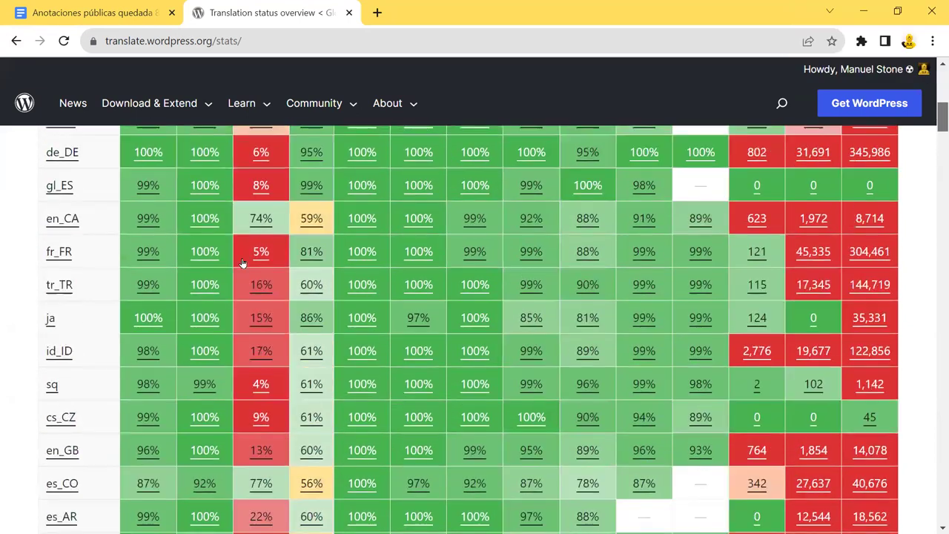
scroll(96, 269, "up", 3)
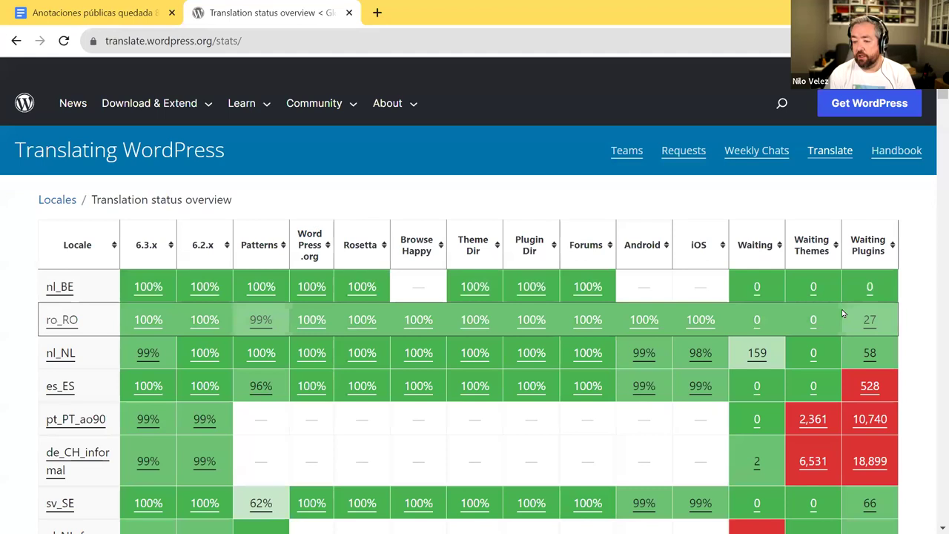
- Check es_ES's 528 waiting plugin strings, then return to the locales directory
scroll(842, 309, "down", 2)
scroll(509, 278, "up", 1)
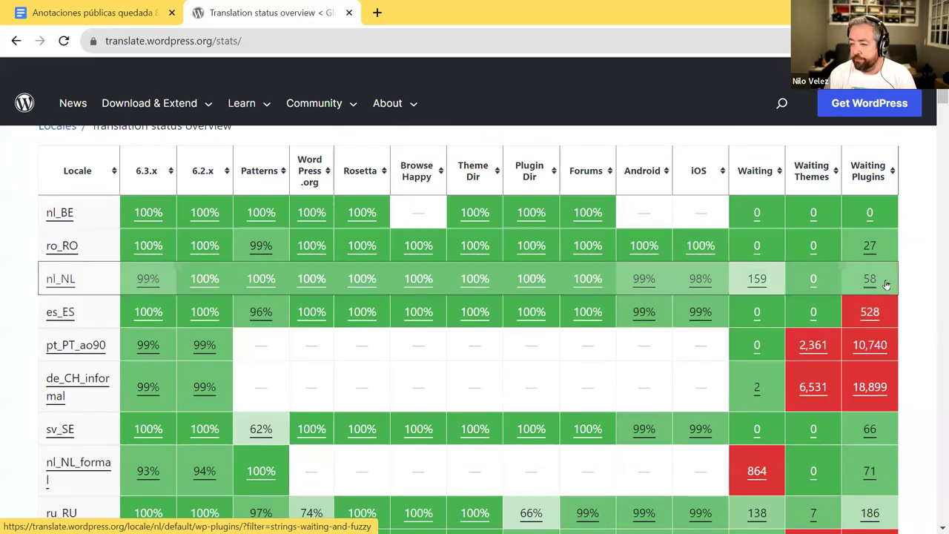
scroll(919, 283, "up", 1)
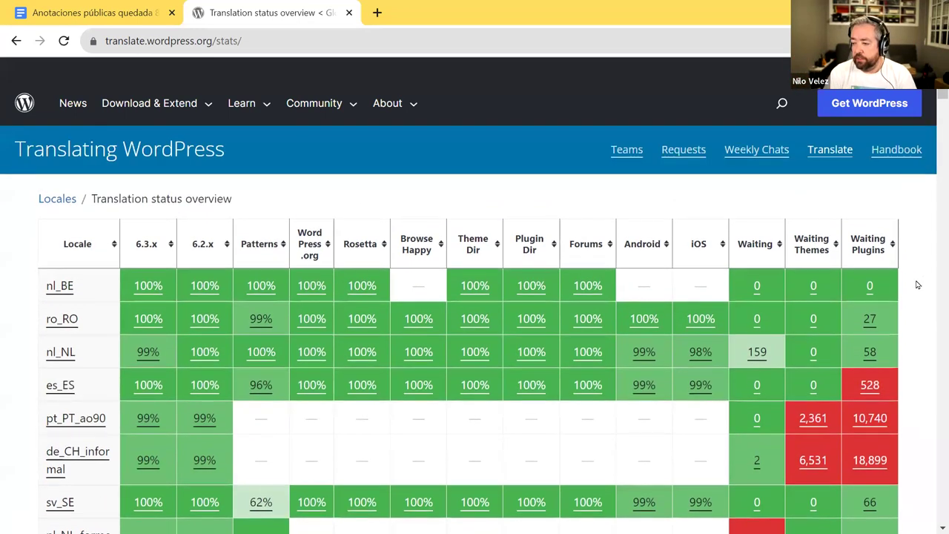
scroll(920, 284, "down", 2)
left_click_drag(935, 124, 935, 479)
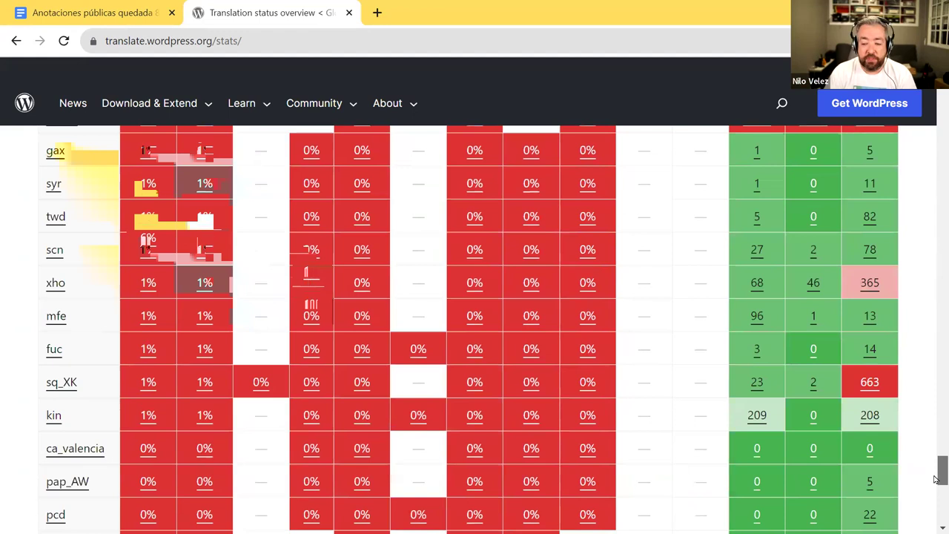
scroll(936, 479, "down", 7)
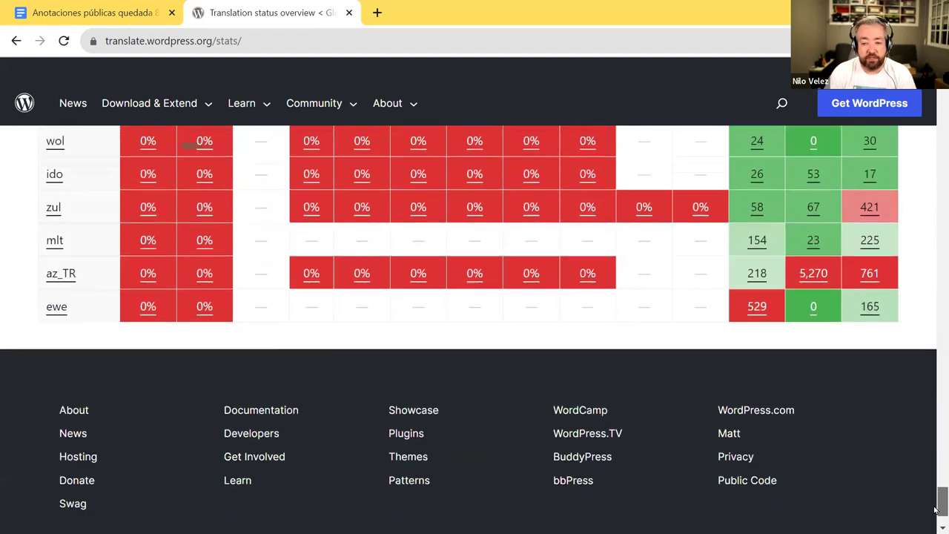
scroll(936, 478, "up", 2)
left_click(17, 41)
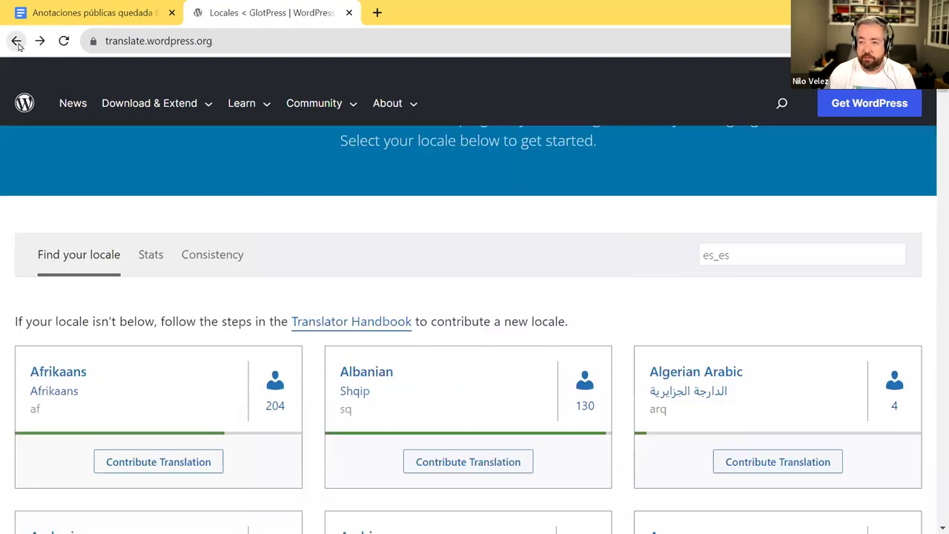
- Filter the locales to es_es and open the Spanish (Spain) locale's projects
left_click(768, 255)
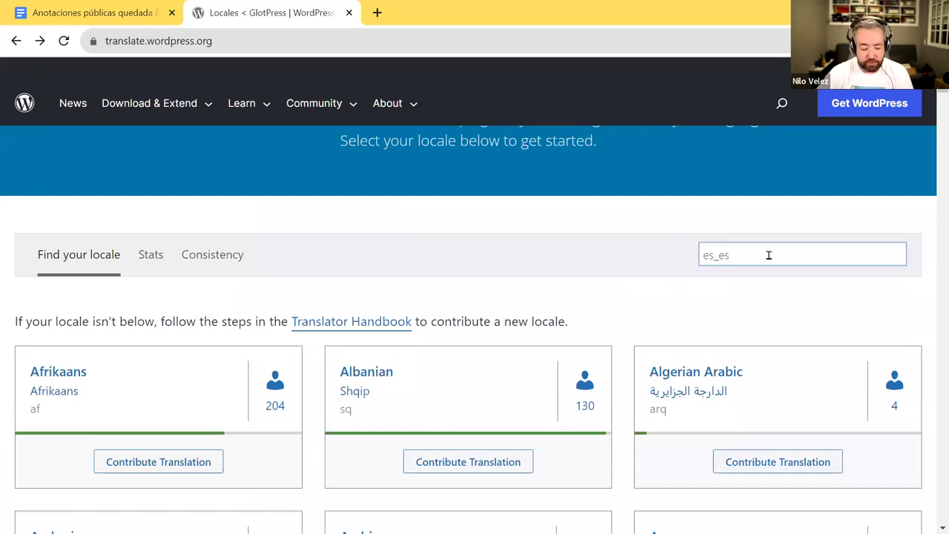
key("Return")
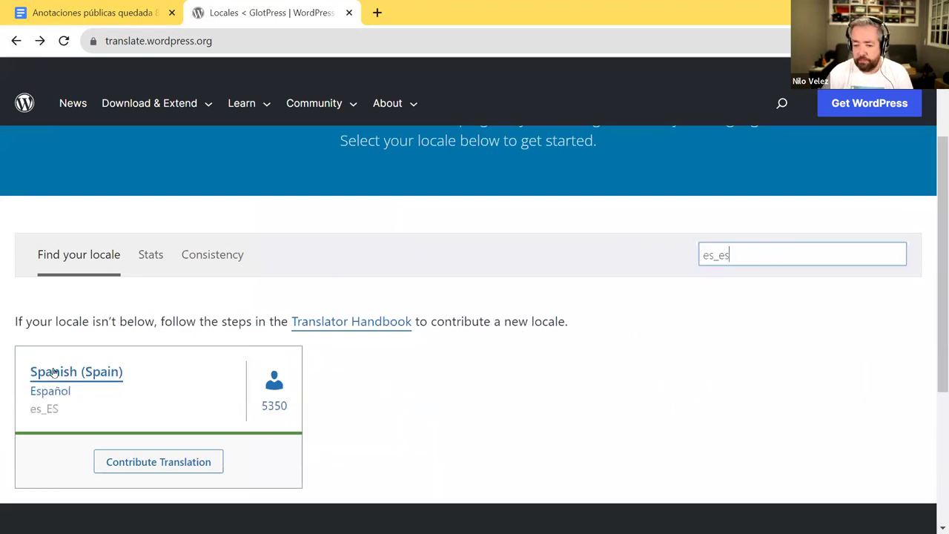
left_click(53, 371)
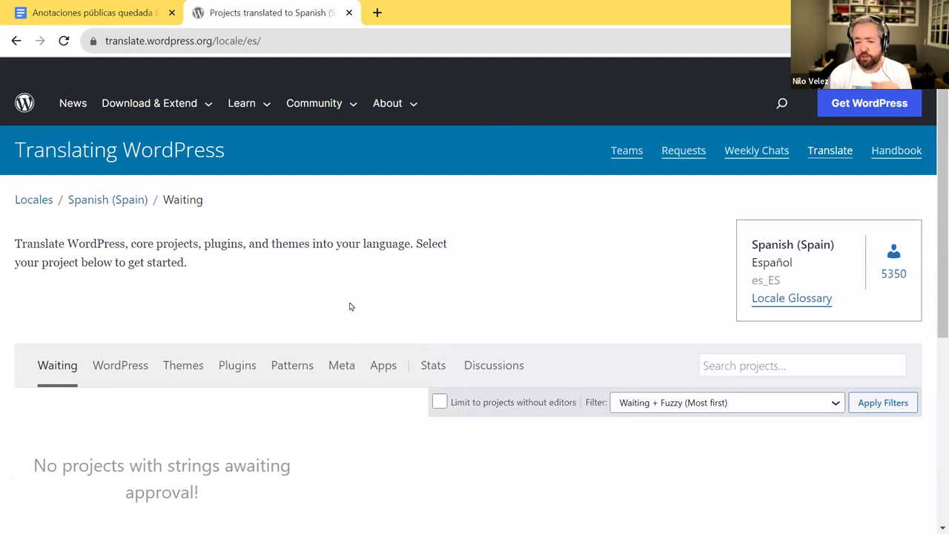
scroll(351, 307, "down", 2)
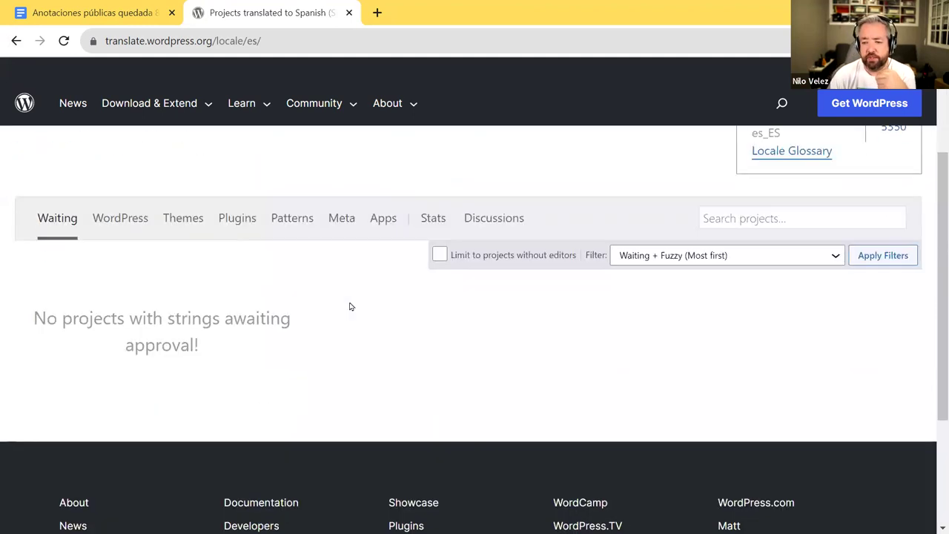
- List the Spanish plugin projects and open LifterLMS (31%, 12,470 remaining)
left_click(237, 220)
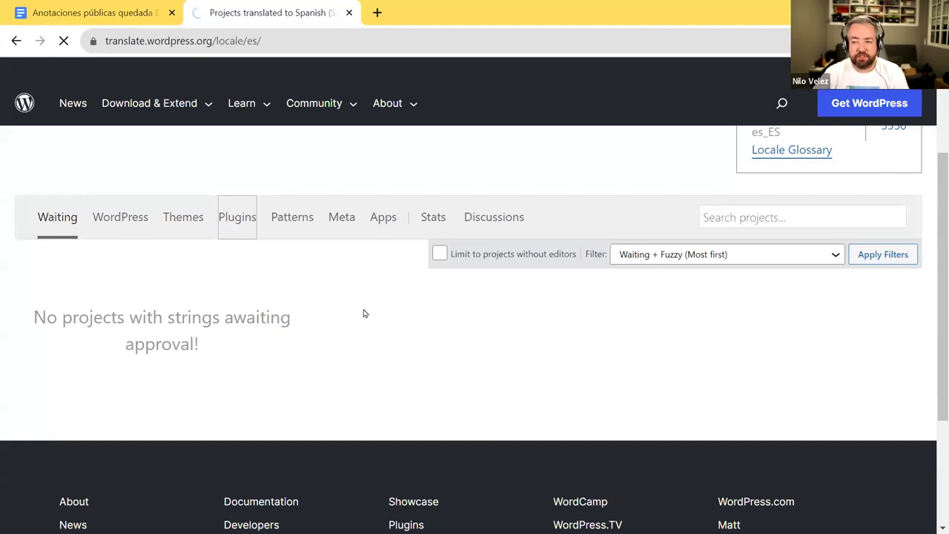
left_click(239, 215)
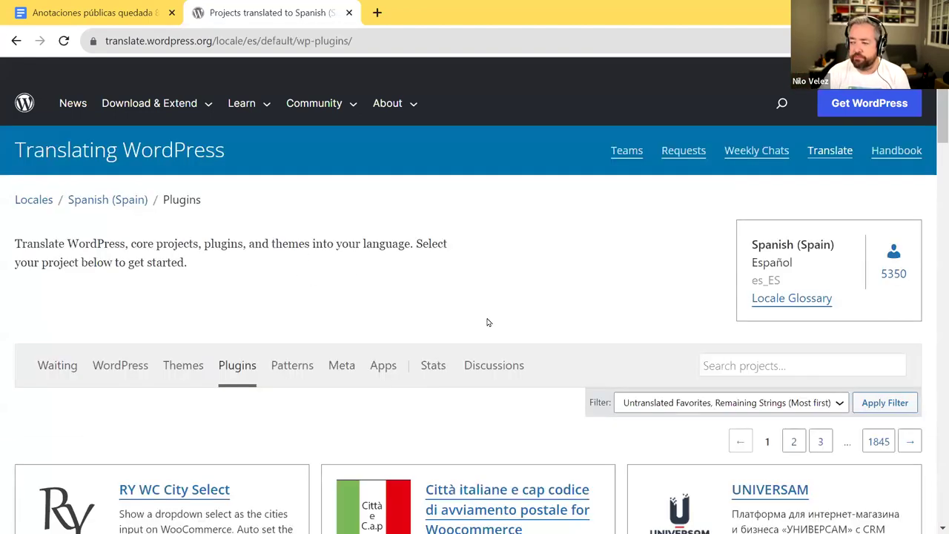
scroll(487, 322, "down", 3)
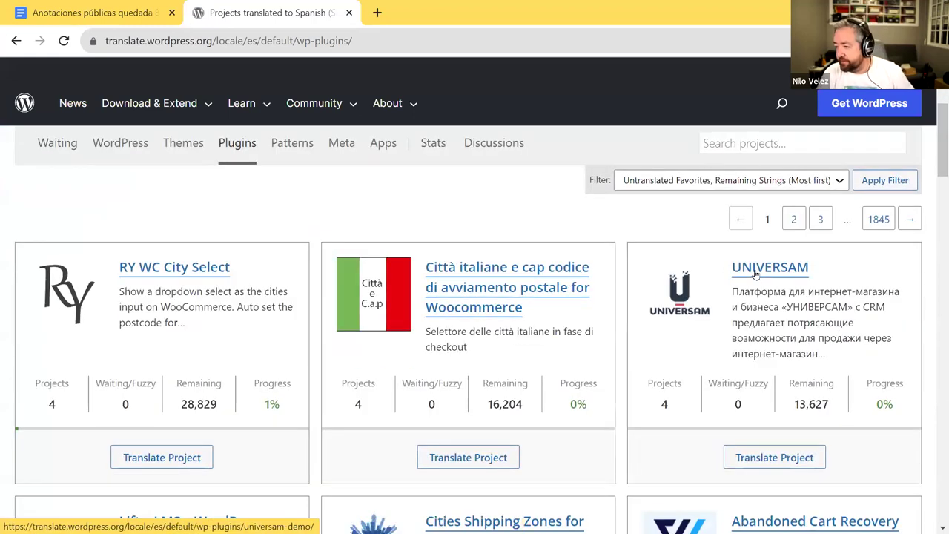
scroll(578, 290, "down", 4)
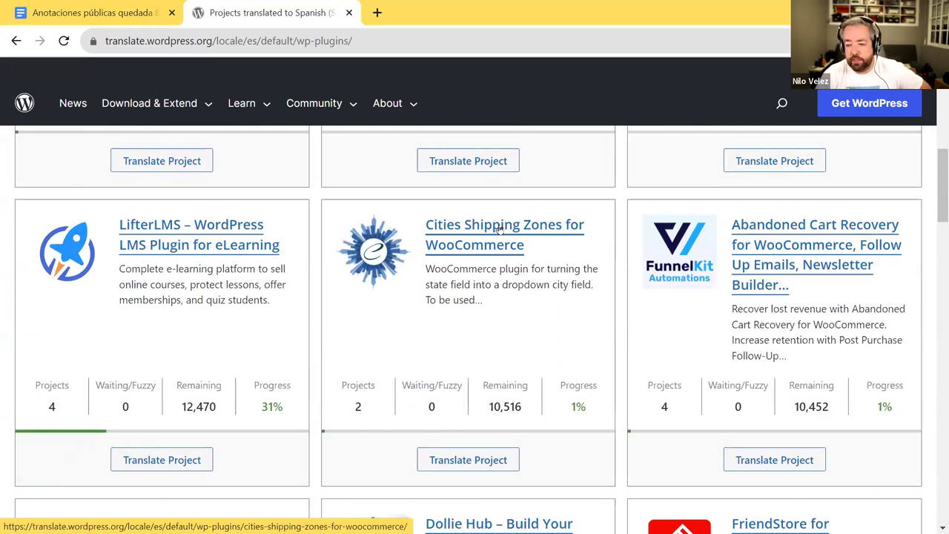
left_click(163, 232)
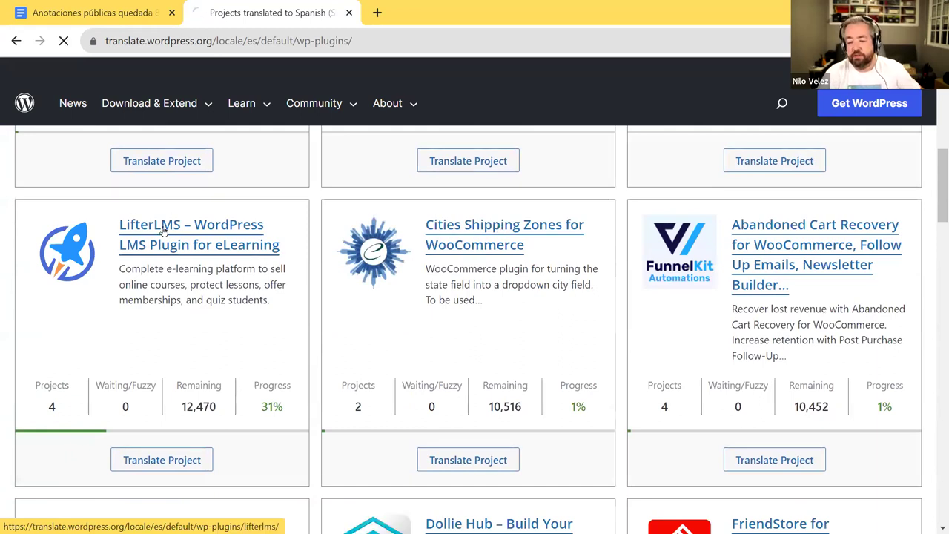
- Open LifterLMS's WordPress.org Plugin Page in a new tab and switch to it
scroll(415, 260, "down", 2)
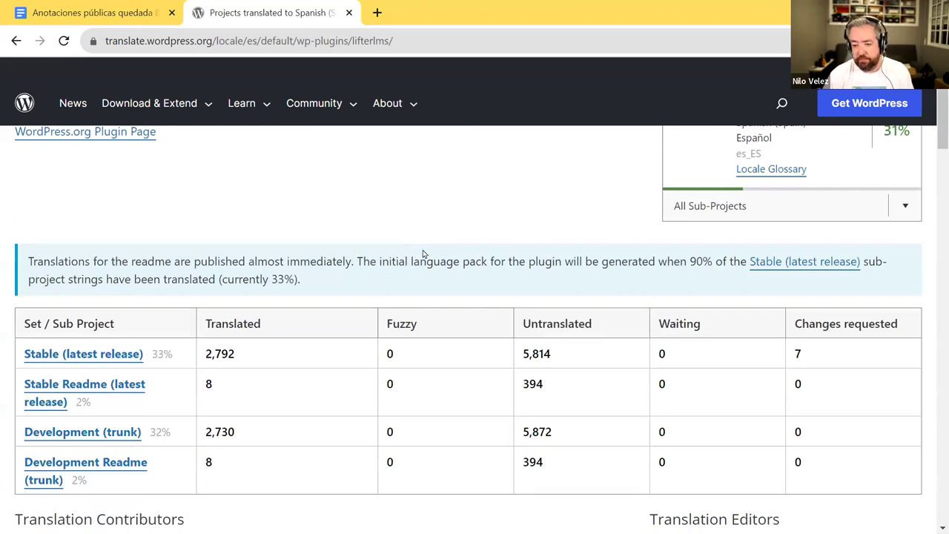
scroll(271, 251, "down", 2)
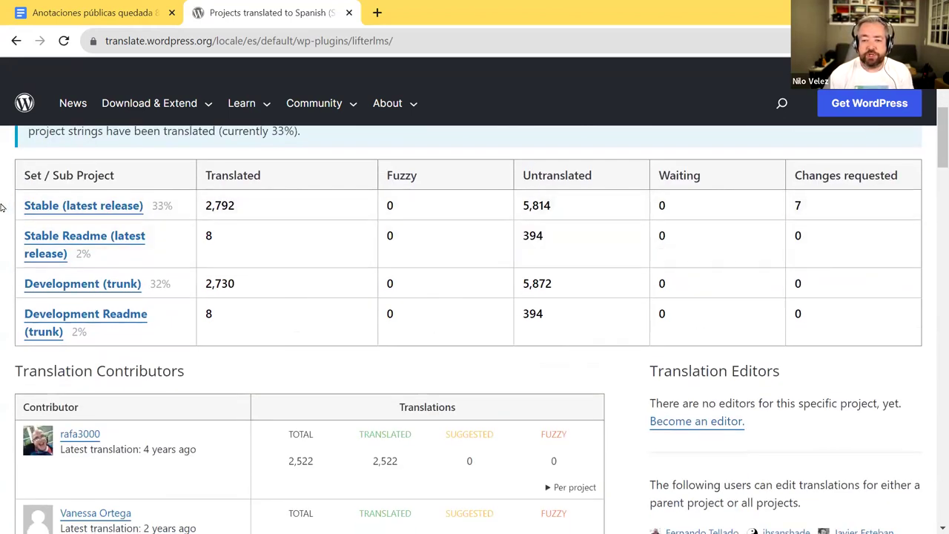
left_click_drag(11, 213, 15, 245)
left_click(12, 227)
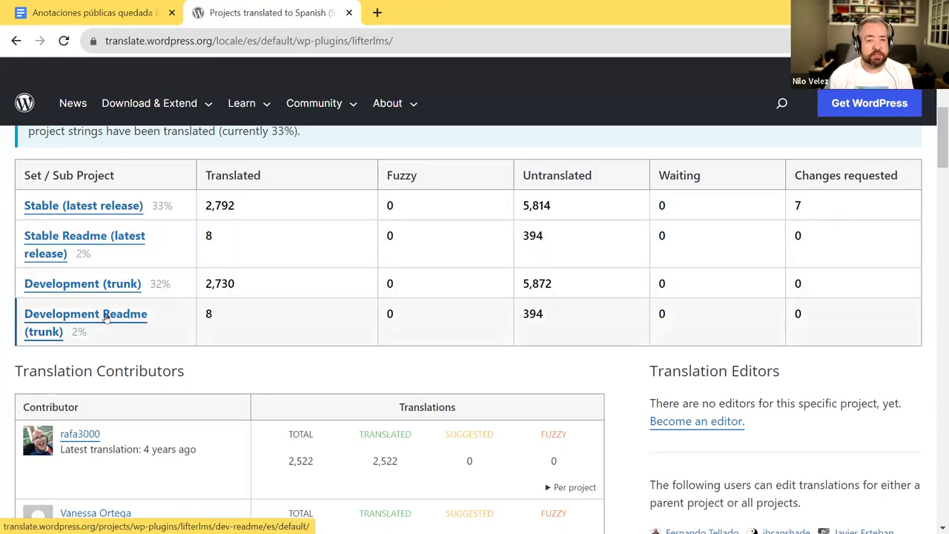
scroll(106, 317, "up", 3)
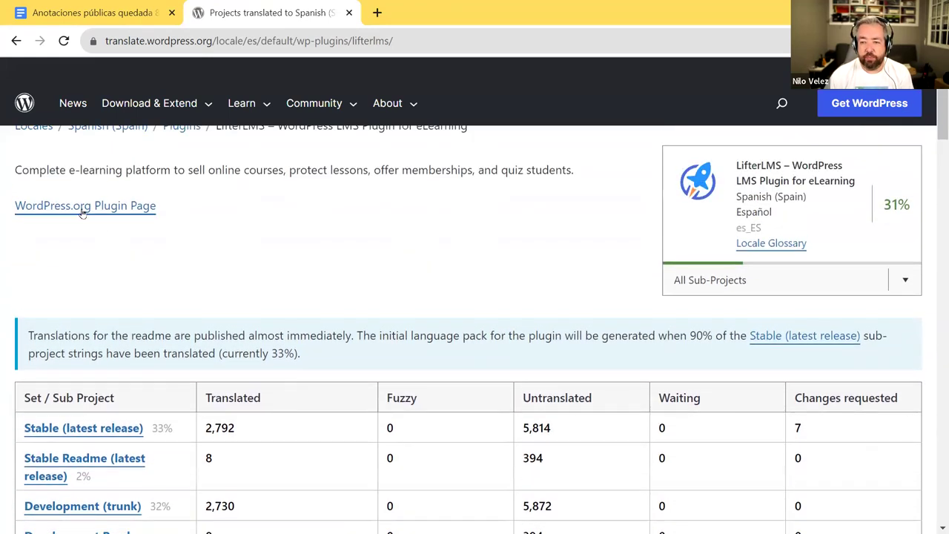
left_click(83, 212, "ctrl")
left_click(434, 15)
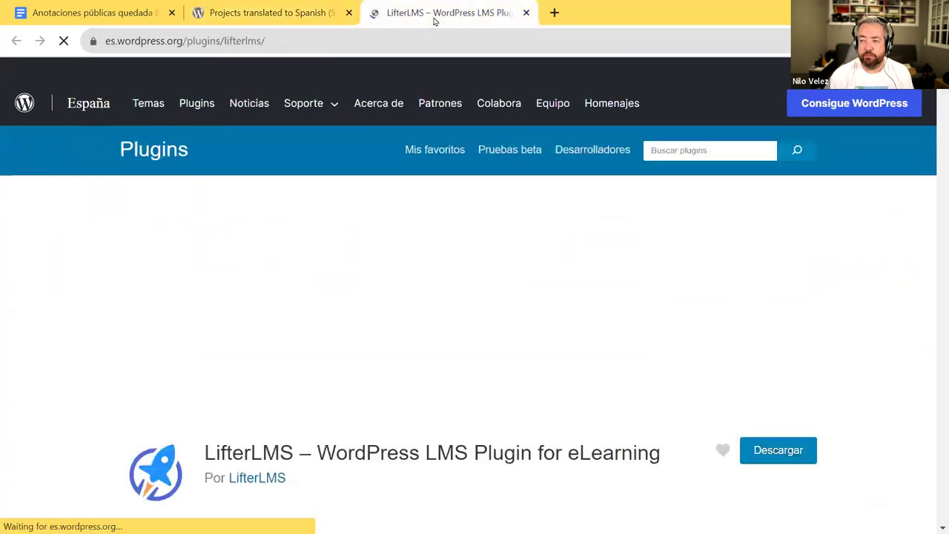
- Skim the LifterLMS plugin page, then return to its Spanish translation project tab
scroll(456, 326, "down", 15)
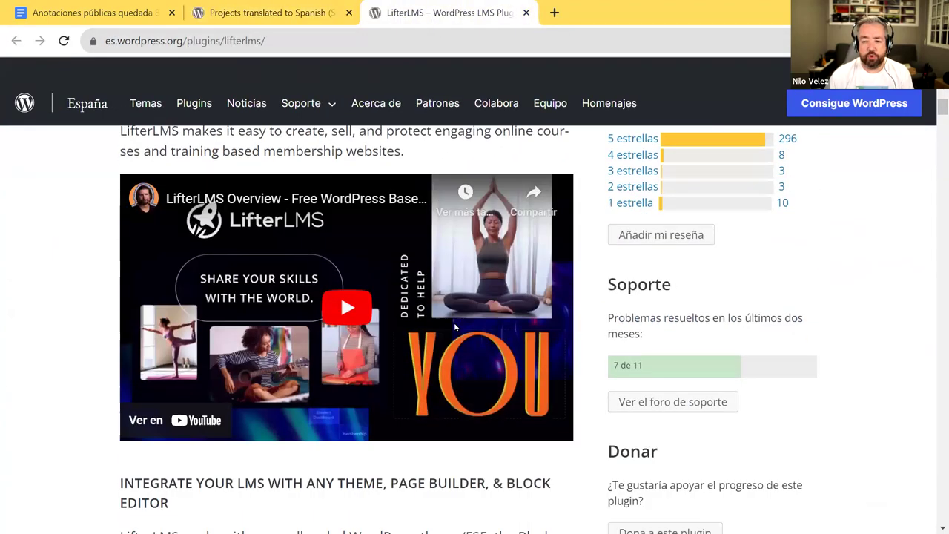
scroll(454, 321, "down", 15)
scroll(447, 344, "up", 5)
scroll(447, 343, "up", 20)
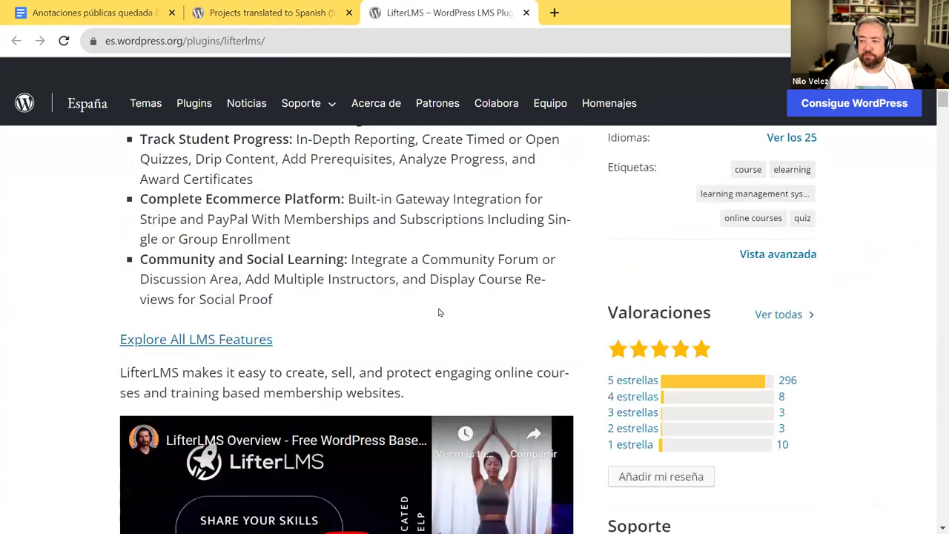
left_click(265, 14)
scroll(161, 345, "down", 5)
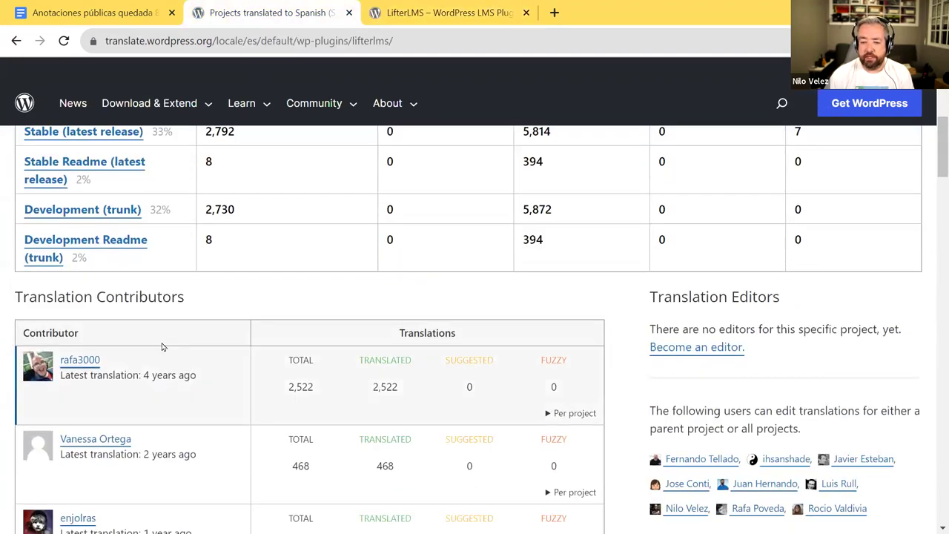
scroll(118, 329, "up", 2)
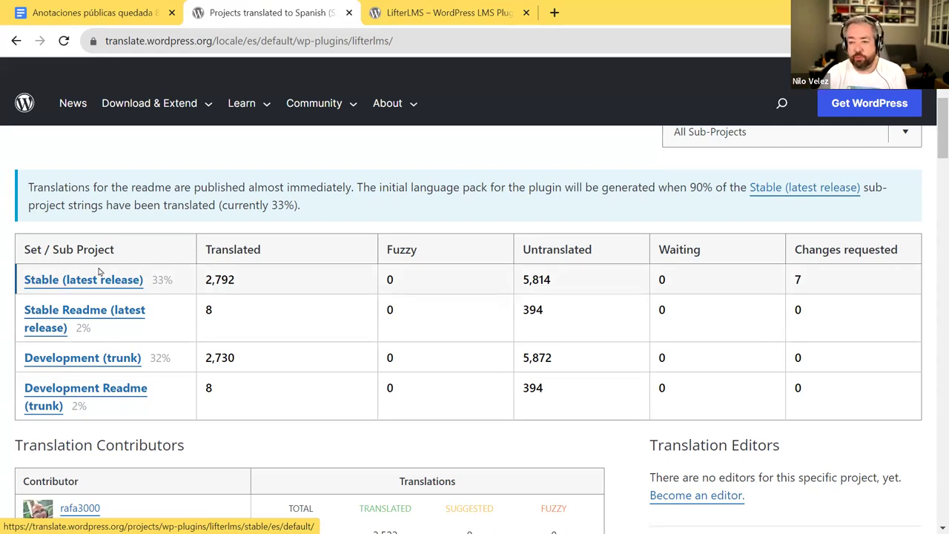
scroll(126, 279, "up", 1)
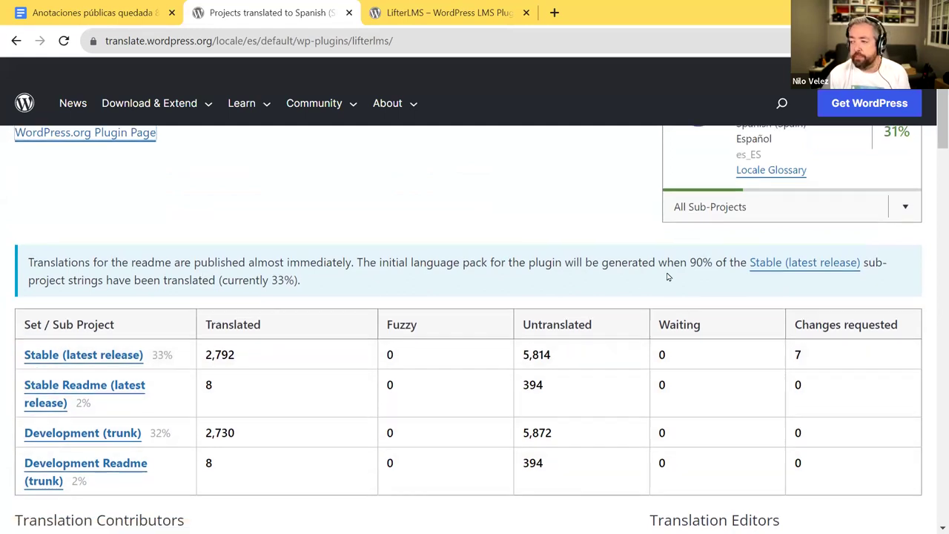
scroll(712, 272, "up", 1)
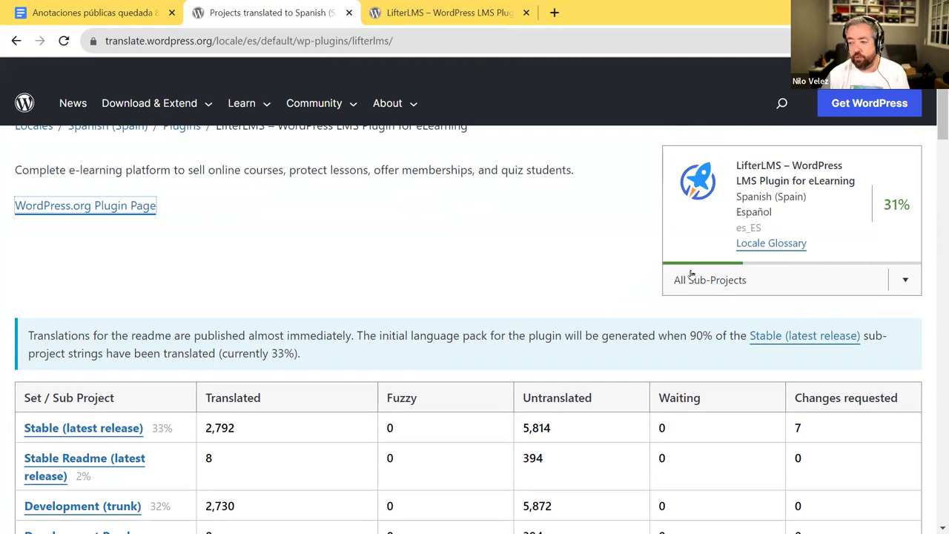
- Point out the 90% language-pack threshold and glance at the LifterLMS sub-project list
double_click(695, 335)
left_click(911, 280)
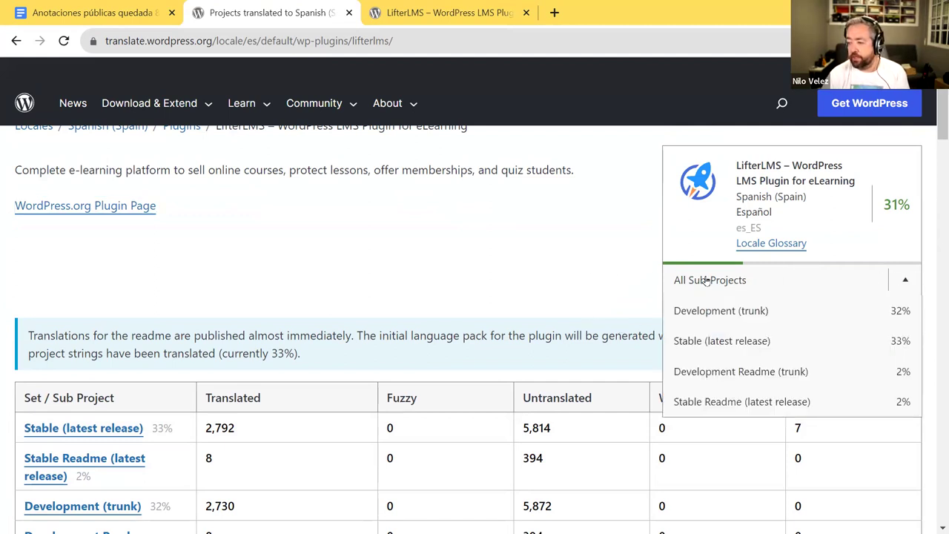
scroll(697, 278, "down", 3)
scroll(697, 278, "up", 2)
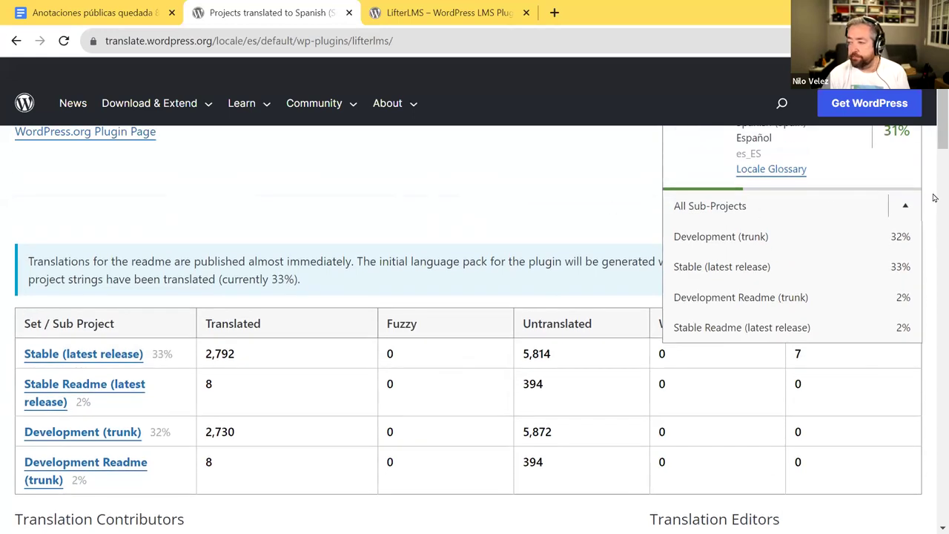
left_click(905, 205)
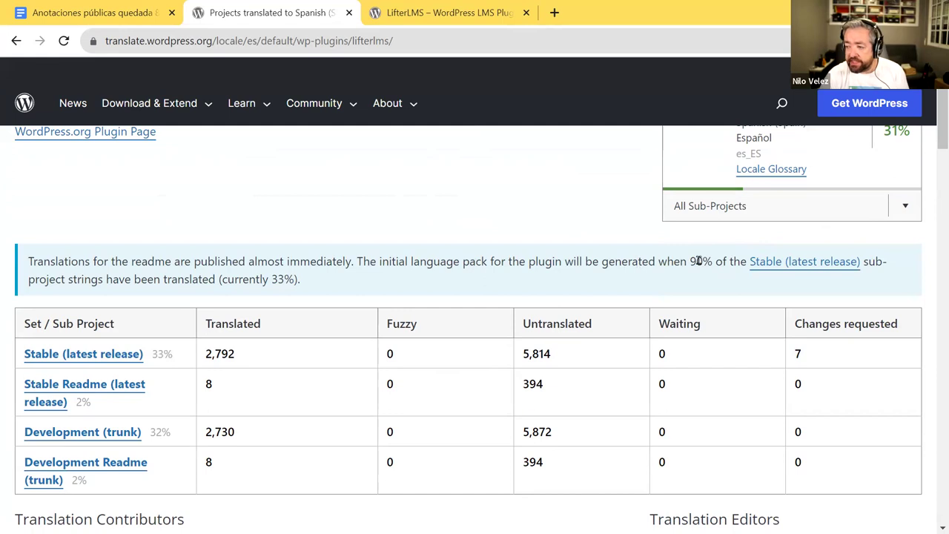
left_click_drag(690, 261, 714, 262)
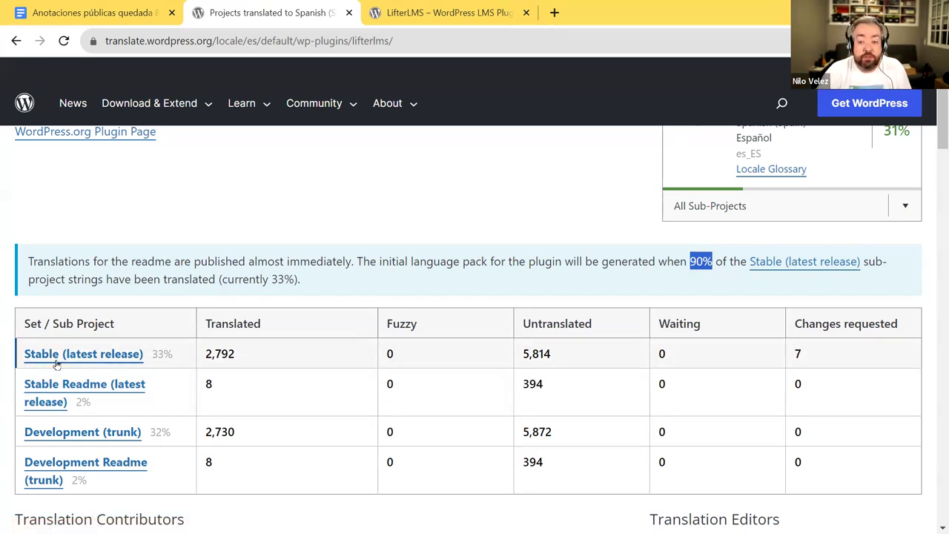
- Open the Stable (latest release) sub-project, currently at 33%
left_click_drag(148, 358, 26, 359)
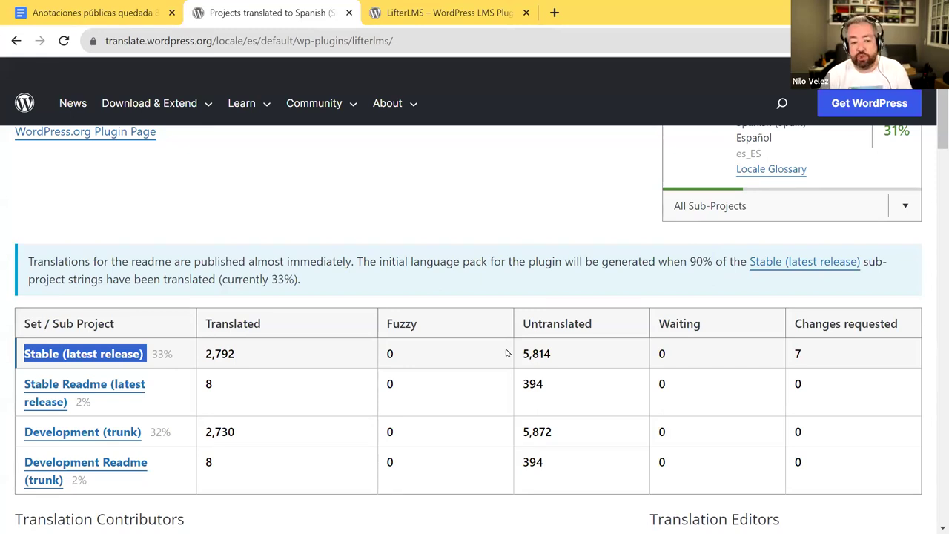
left_click(638, 344)
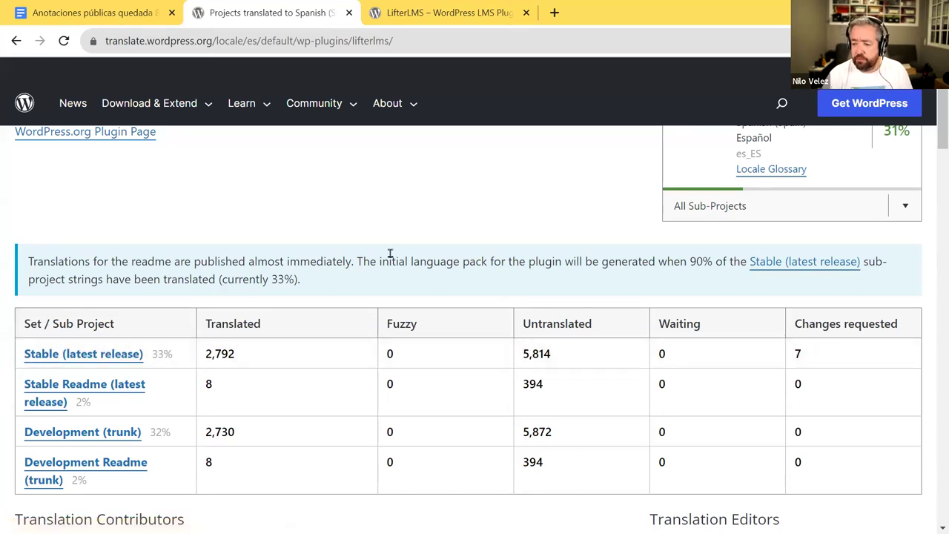
scroll(450, 287, "up", 2)
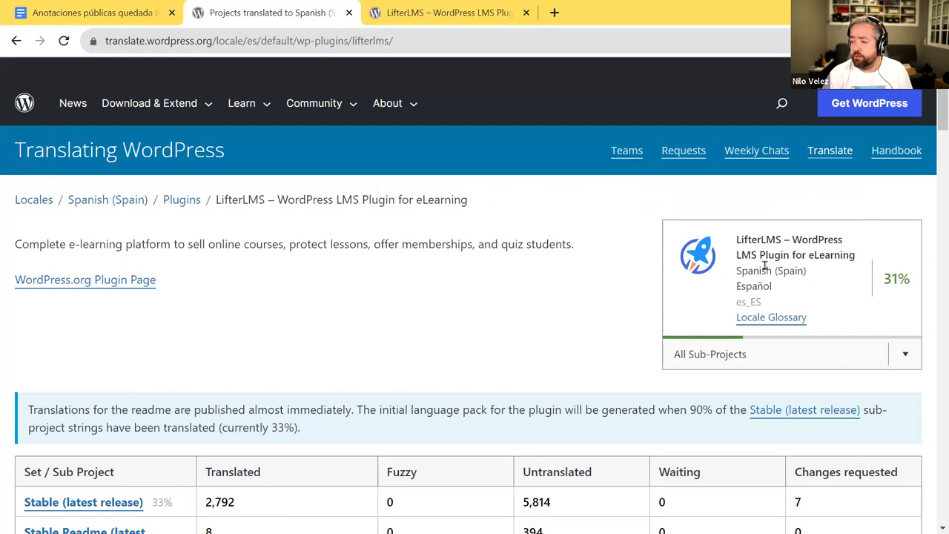
scroll(453, 338, "down", 3)
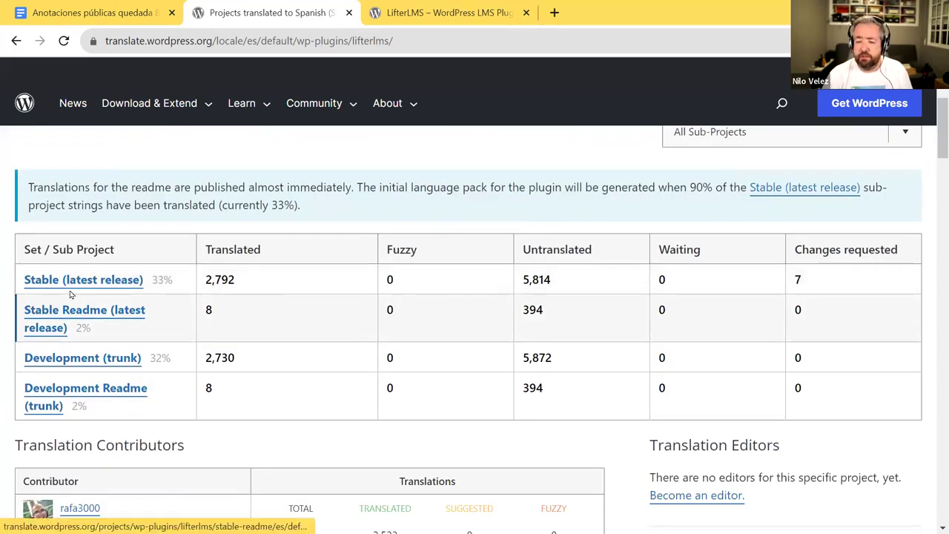
left_click(59, 285)
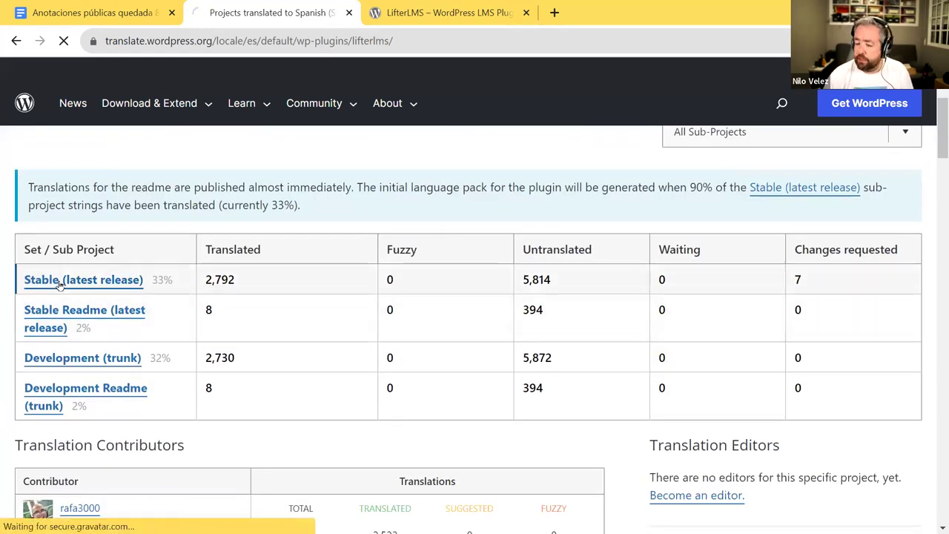
- Review the Stable list's 8,602 strings and open the Locale Glossary in a new tab
scroll(156, 298, "down", 1)
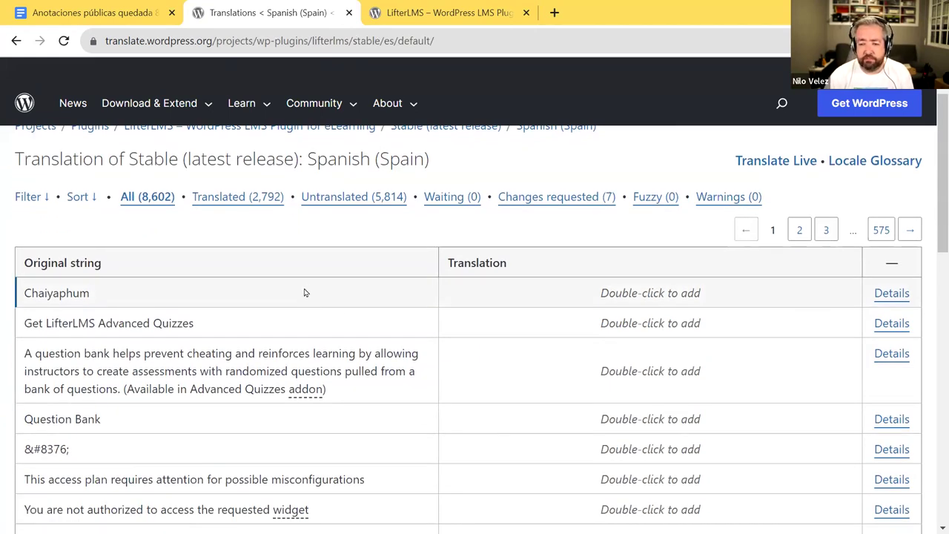
scroll(304, 293, "down", 7)
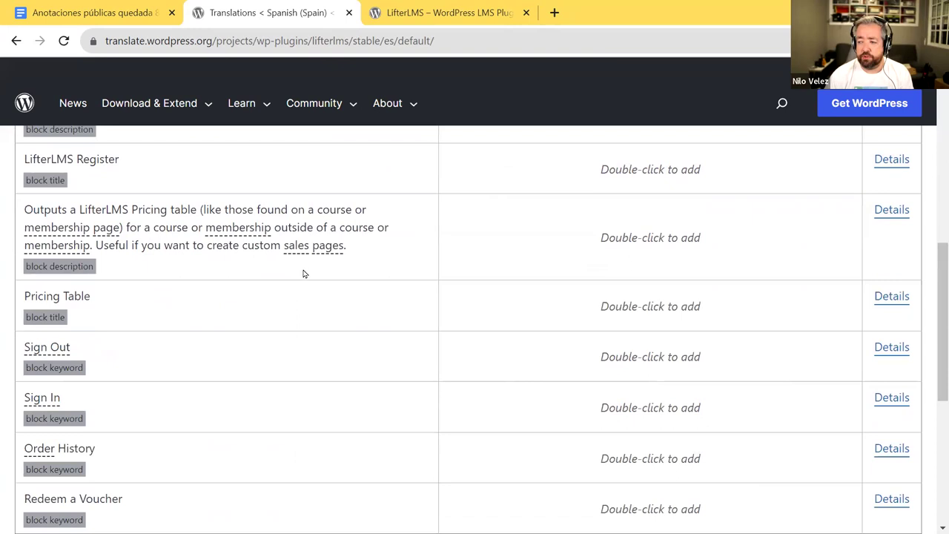
scroll(303, 274, "down", 5)
scroll(302, 271, "up", 8)
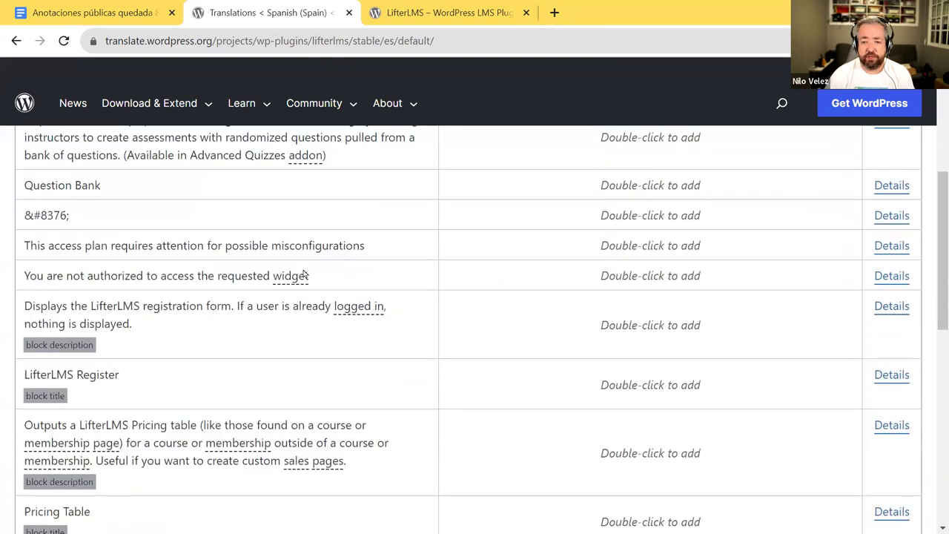
scroll(303, 274, "up", 1)
scroll(303, 273, "up", 5)
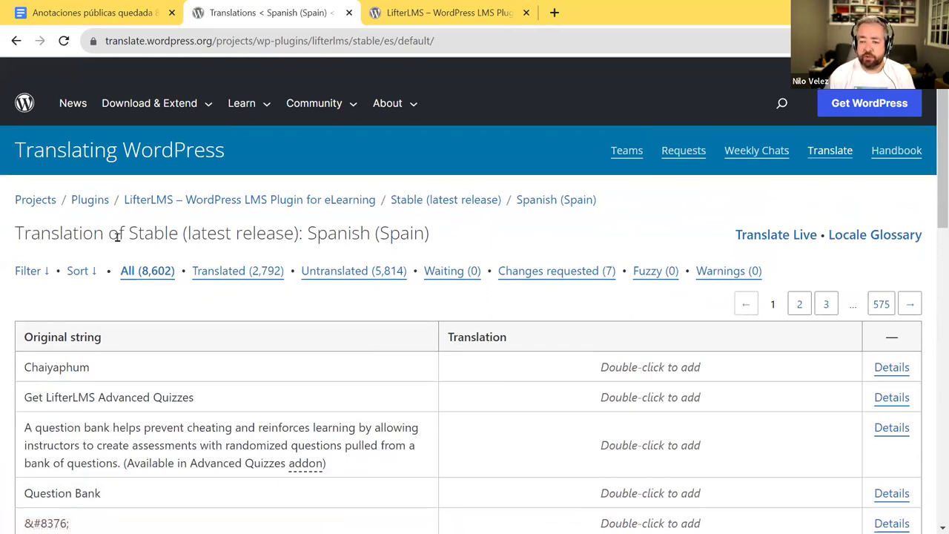
middle_click(897, 240)
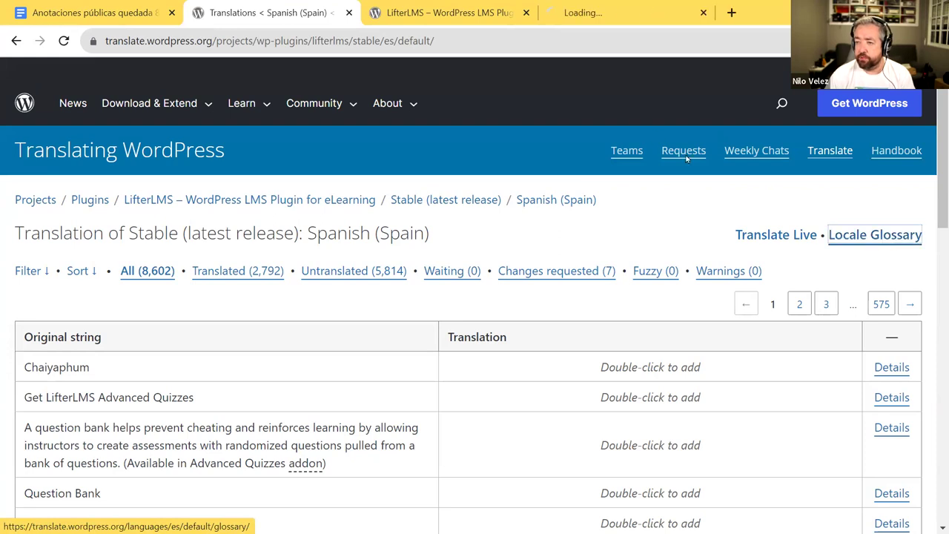
- View the Spanish (Spain) glossary's notes and terms such as add → añadir
left_click(583, 13)
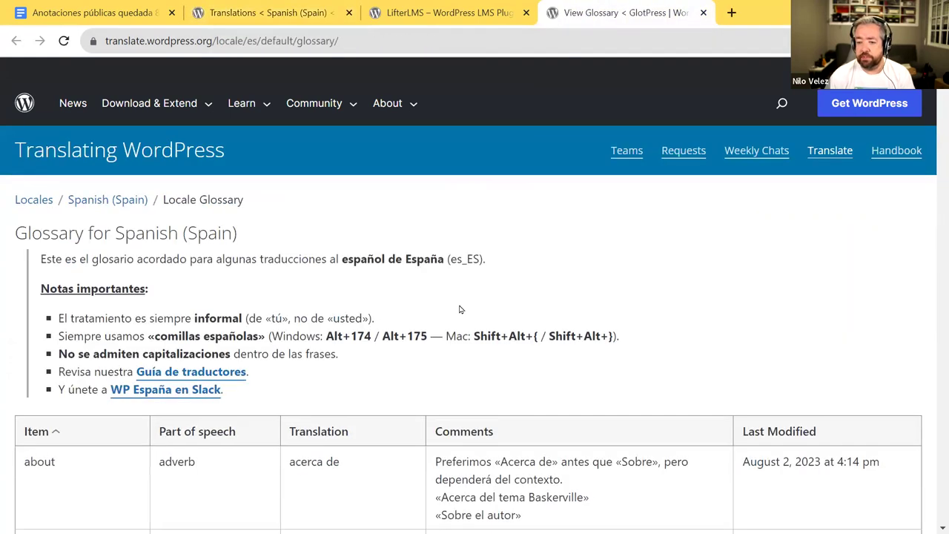
scroll(504, 379, "down", 2)
scroll(512, 383, "down", 2)
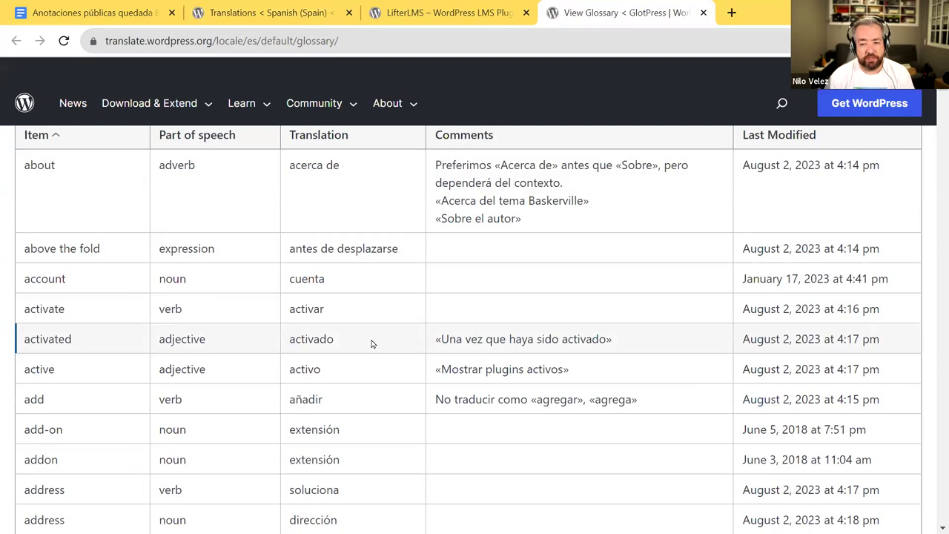
scroll(373, 343, "down", 3)
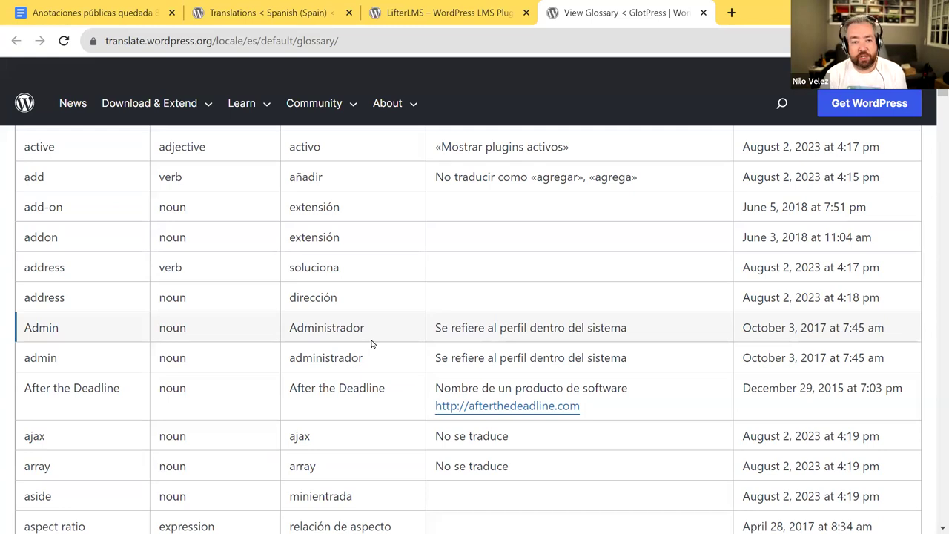
scroll(372, 343, "up", 6)
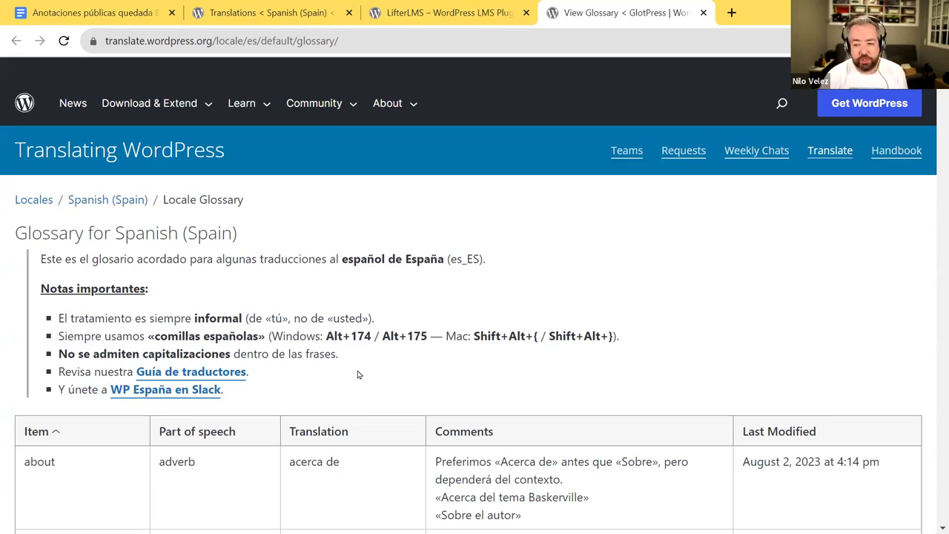
scroll(358, 375, "down", 2)
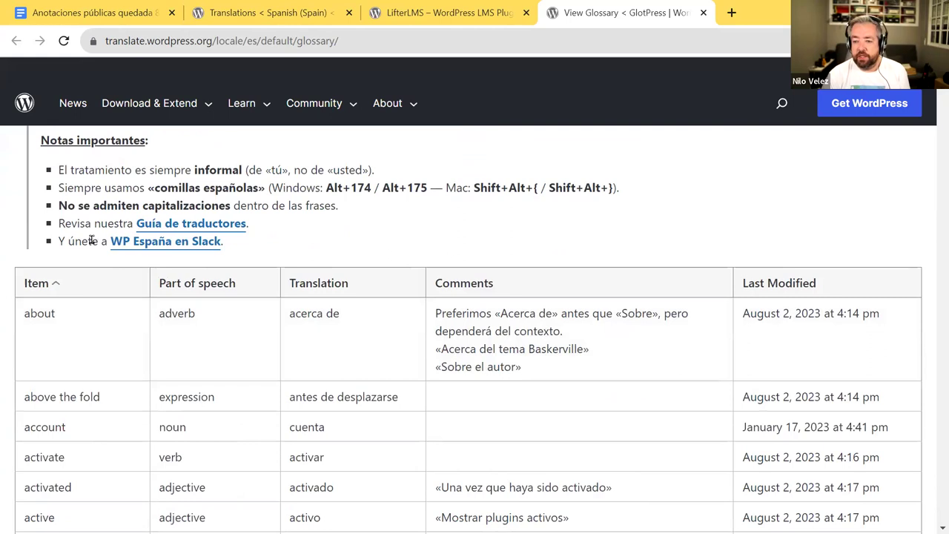
scroll(296, 293, "up", 2)
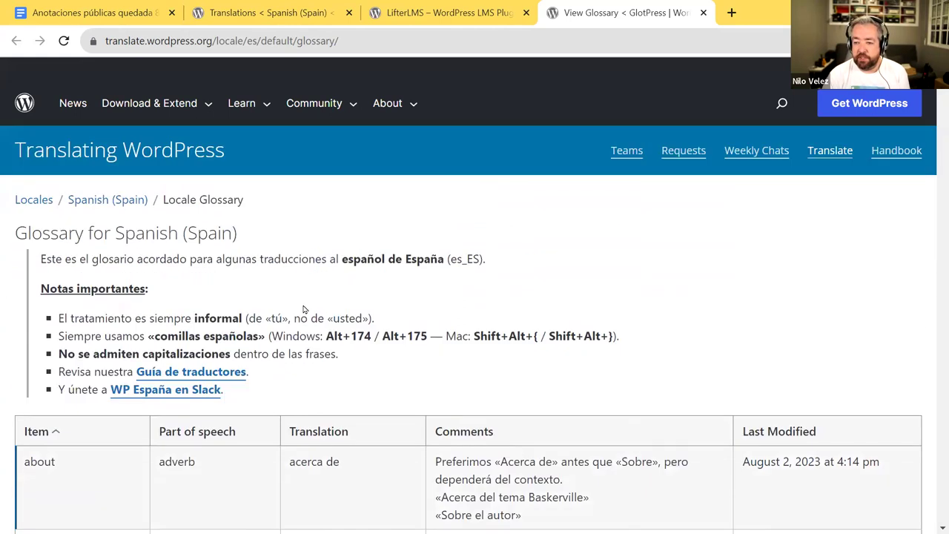
scroll(324, 343, "down", 15)
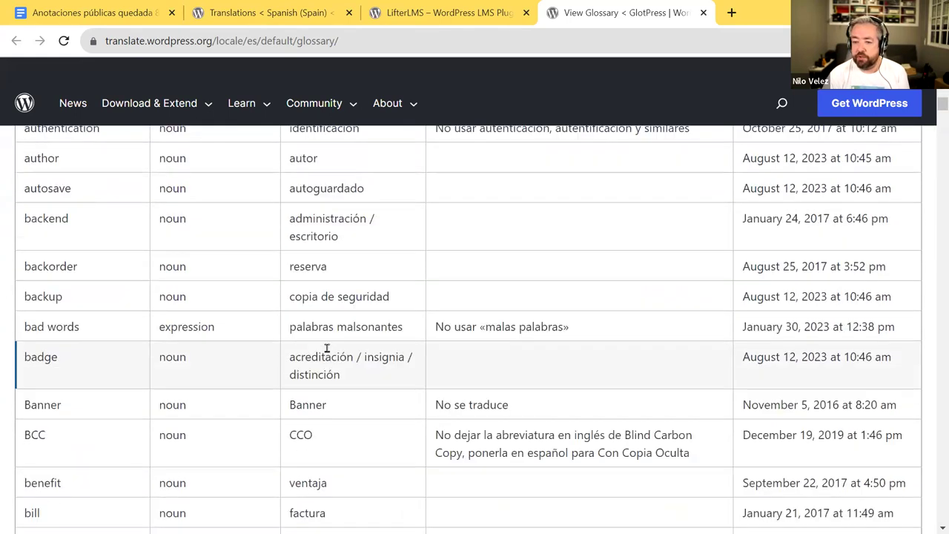
scroll(327, 352, "up", 2)
scroll(324, 349, "down", 10)
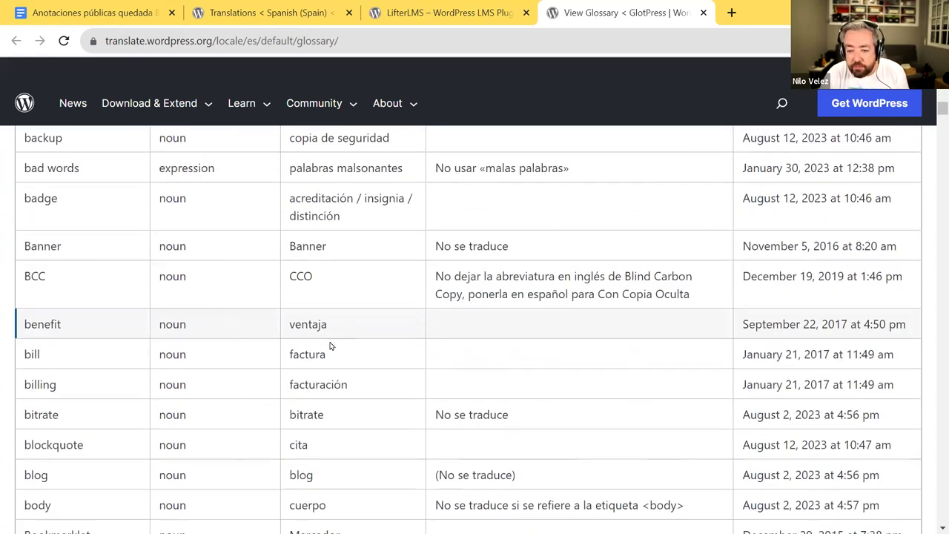
scroll(330, 345, "down", 7)
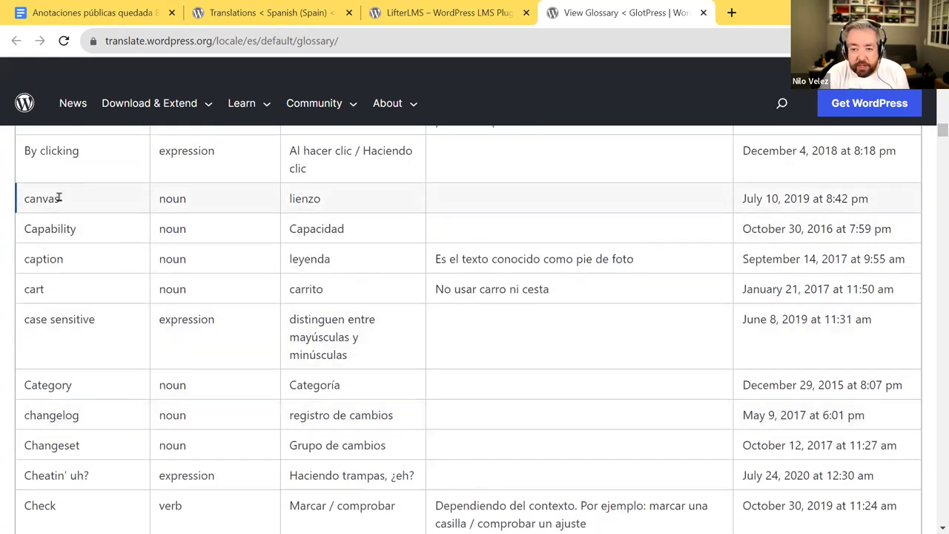
double_click(58, 199)
double_click(313, 200)
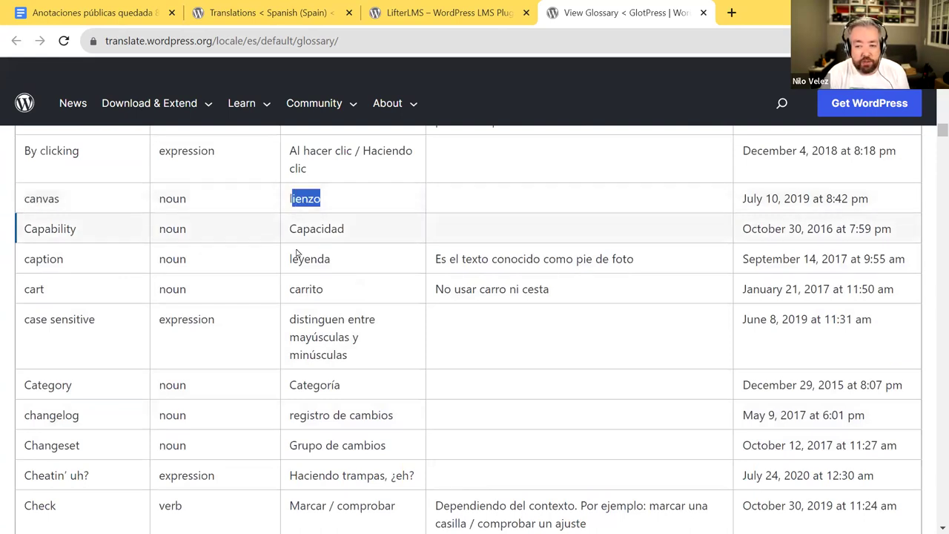
left_click(25, 290)
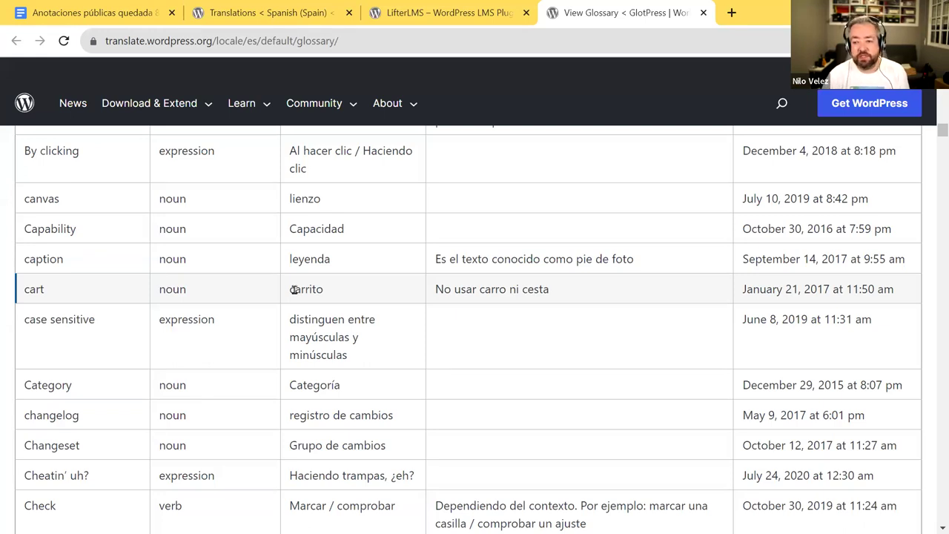
double_click(312, 289)
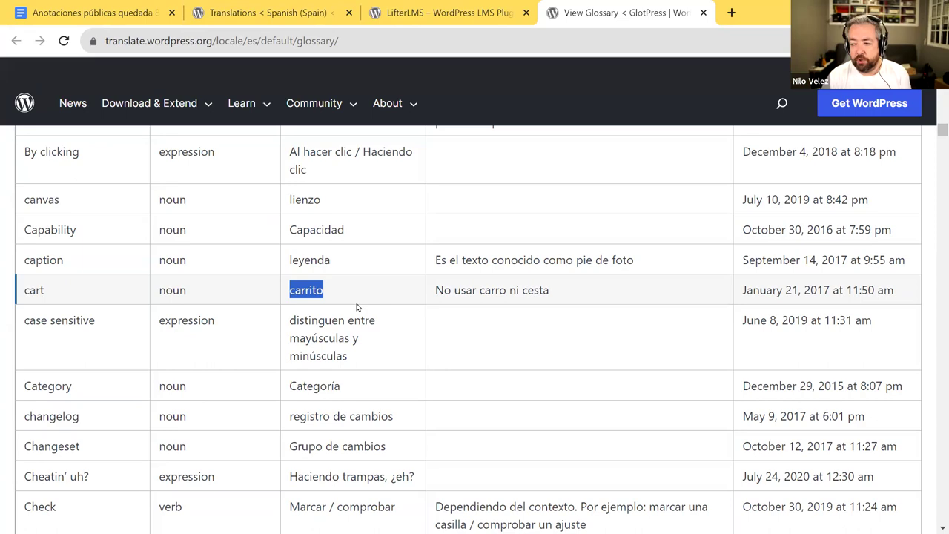
scroll(358, 307, "up", 15)
scroll(358, 307, "up", 10)
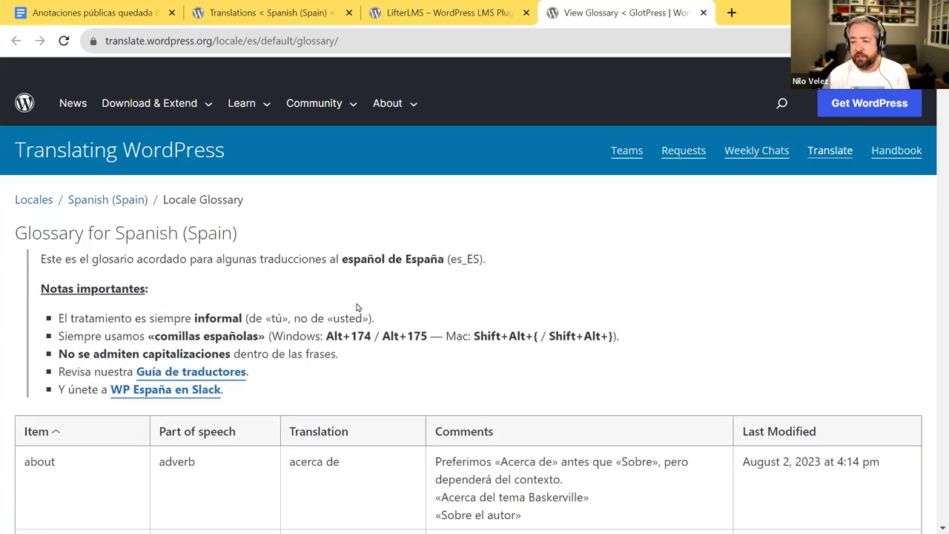
scroll(311, 298, "down", 1)
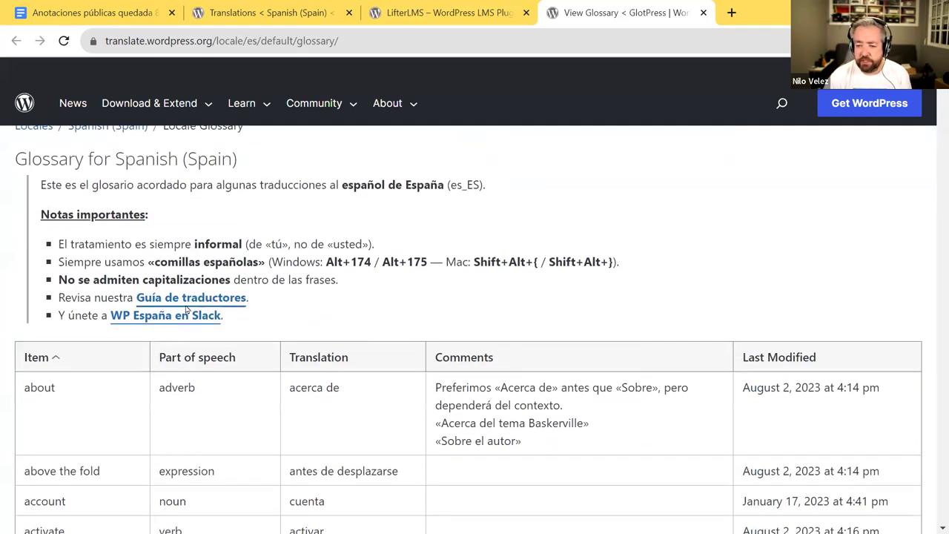
- Open the Guía de traductores and highlight the rule about using informal Spanish
left_click(190, 297)
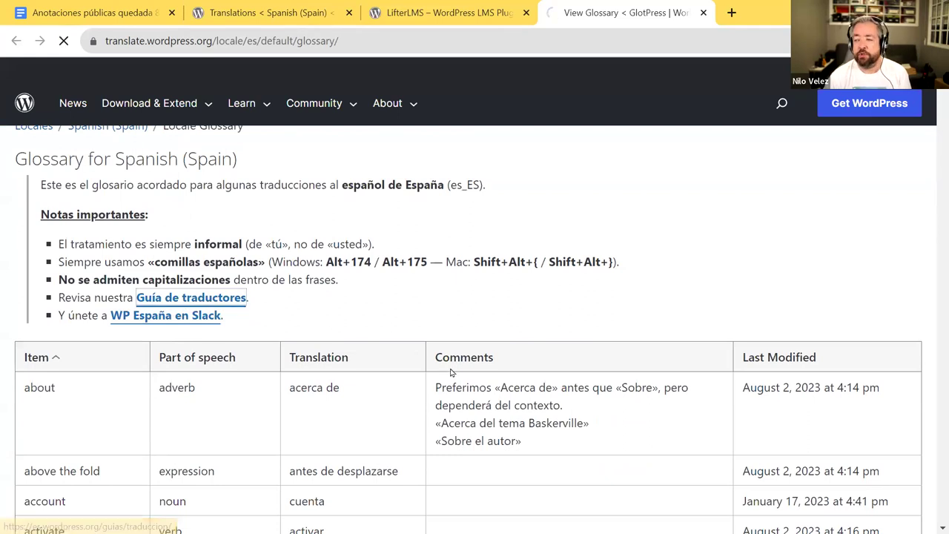
scroll(448, 372, "down", 3)
scroll(448, 370, "down", 3)
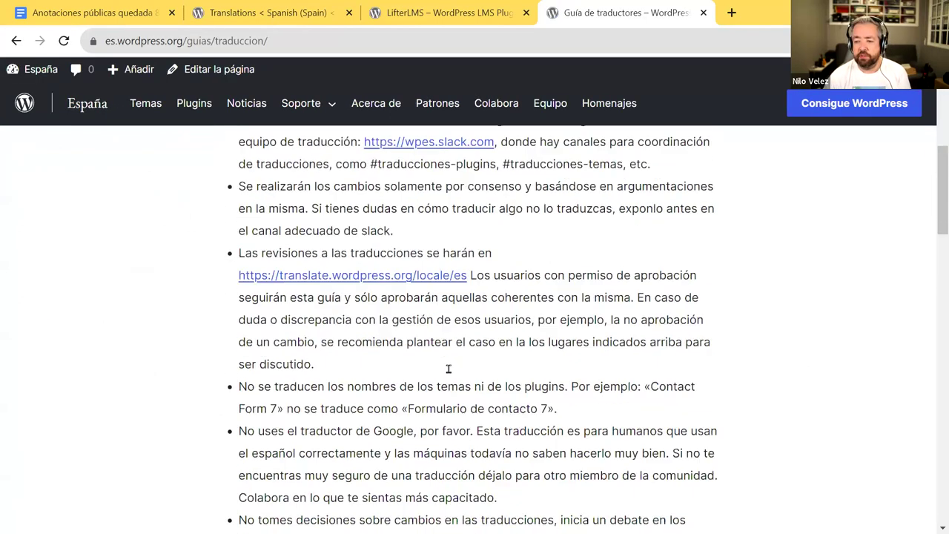
scroll(448, 369, "up", 2)
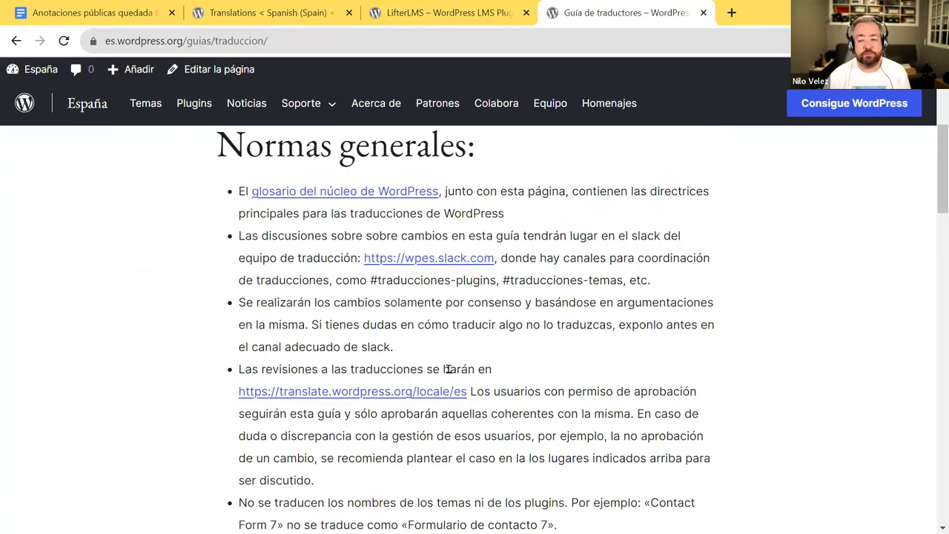
scroll(446, 365, "down", 8)
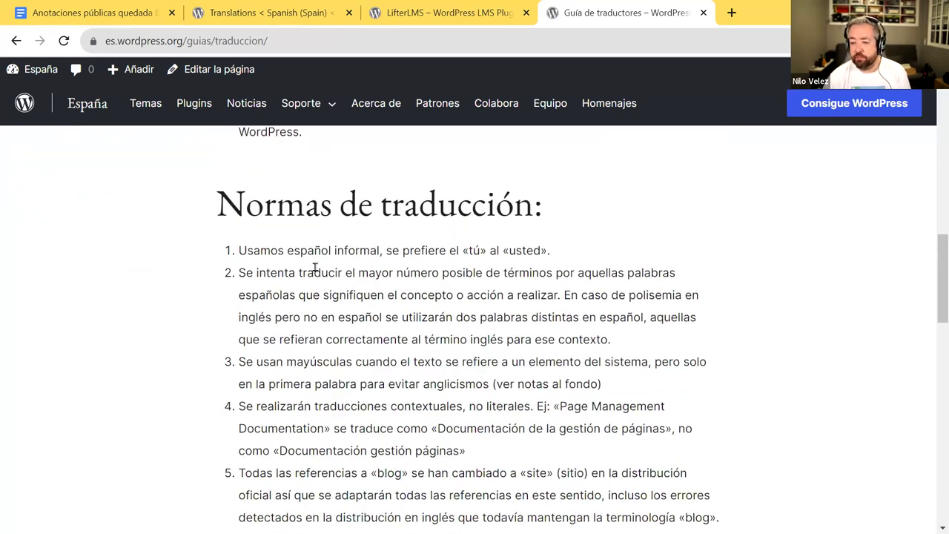
left_click_drag(240, 250, 554, 249)
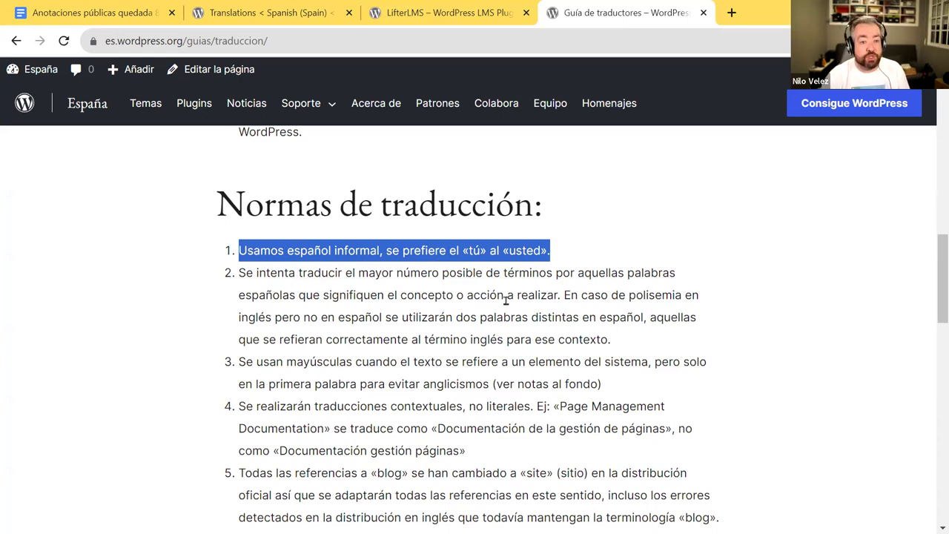
- Highlight the rule about contextual translations, then close the translators' guide tab
scroll(506, 299, "down", 2)
scroll(504, 300, "up", 1)
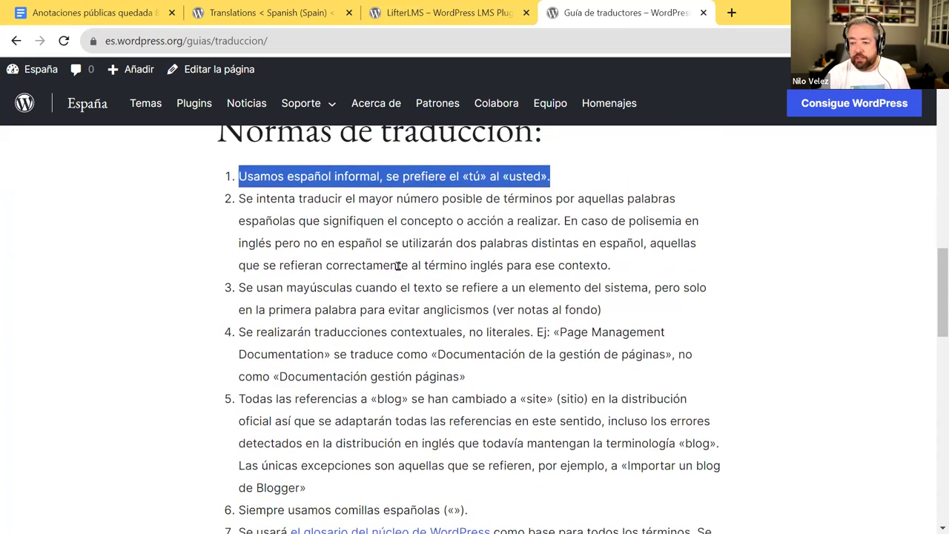
left_click_drag(237, 334, 535, 358)
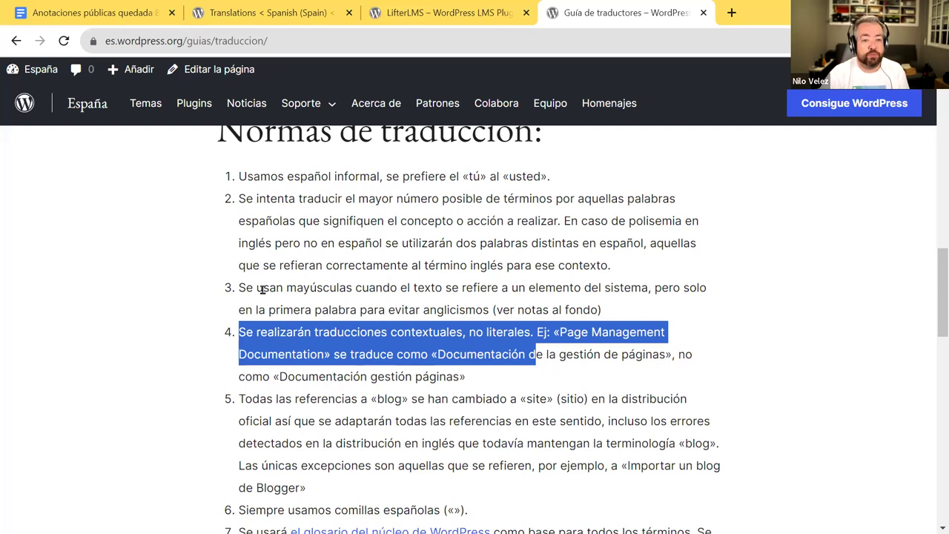
scroll(415, 307, "up", 1)
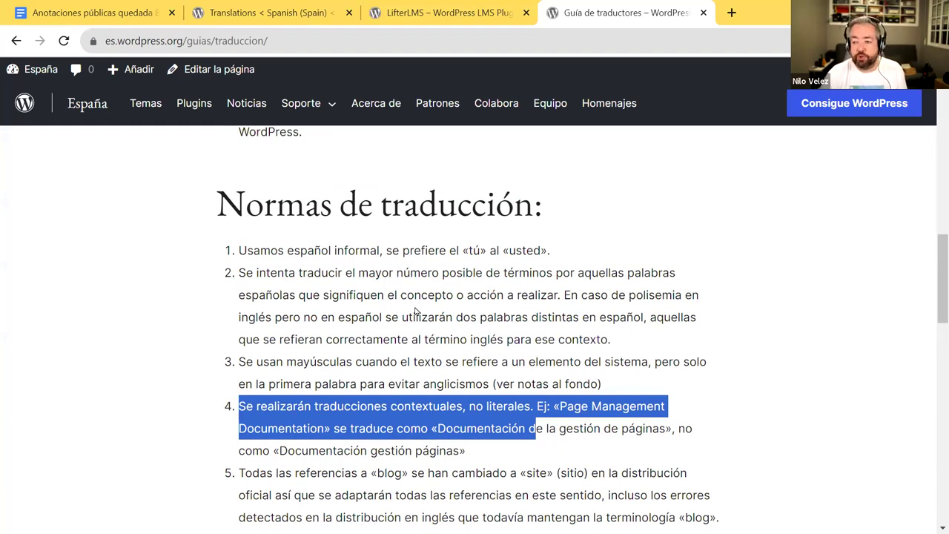
scroll(417, 312, "up", 3)
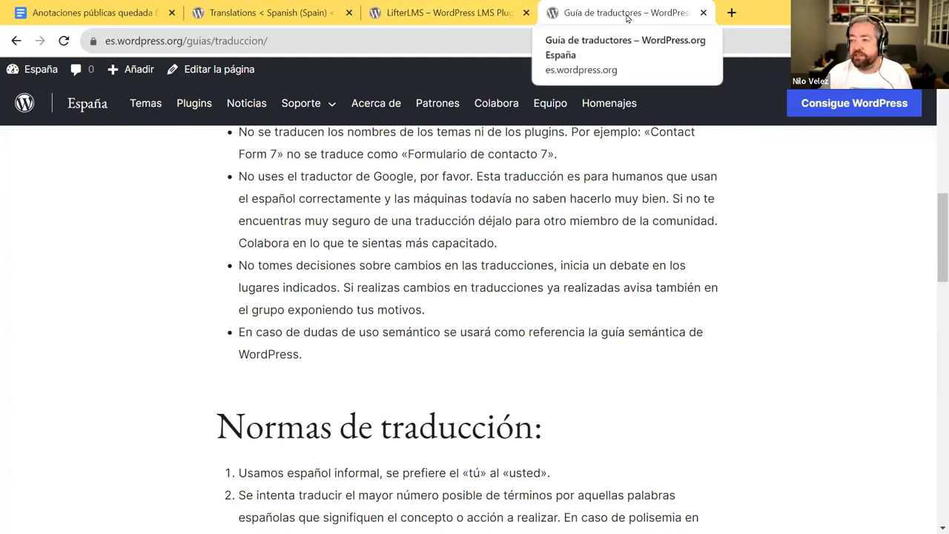
middle_click(627, 17)
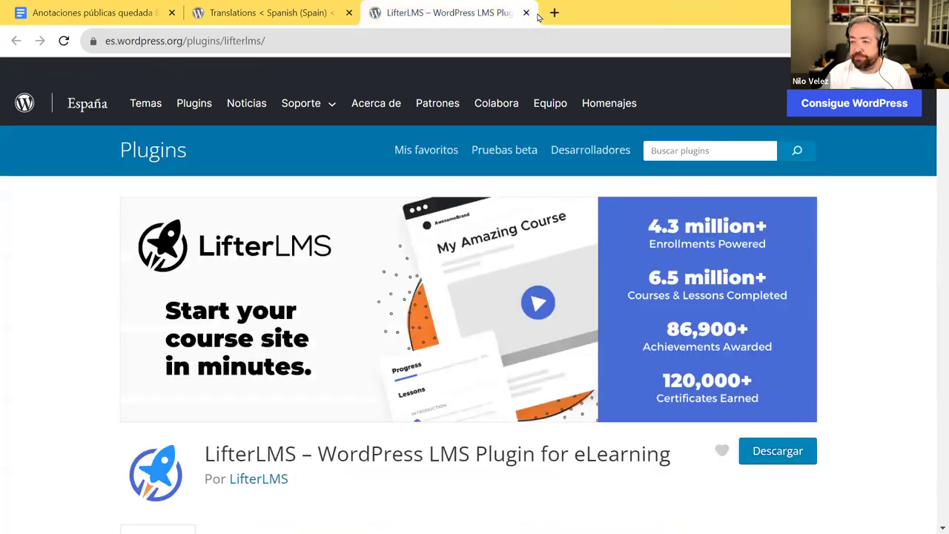
- Close the LifterLMS plugin page tab and look over the Stable Spanish string list
middle_click(427, 19)
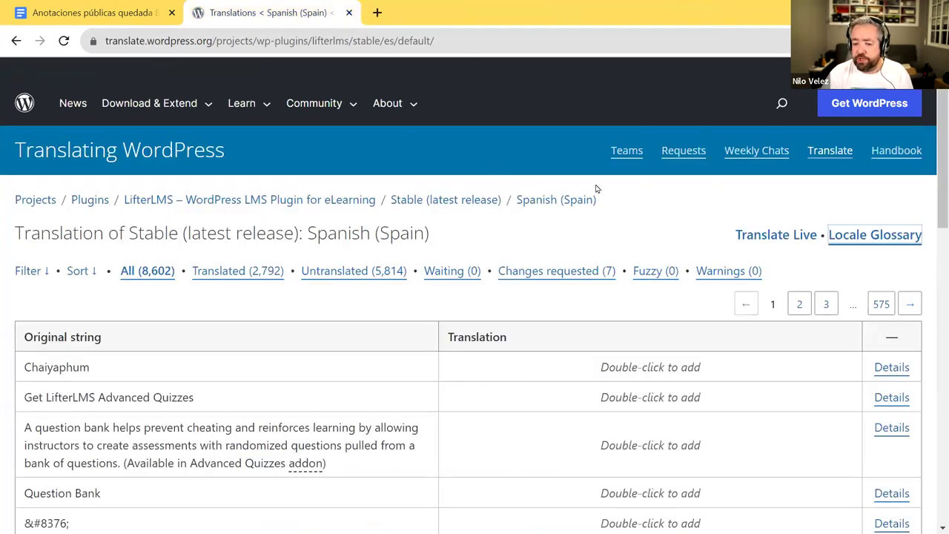
scroll(595, 187, "down", 3)
scroll(406, 225, "up", 2)
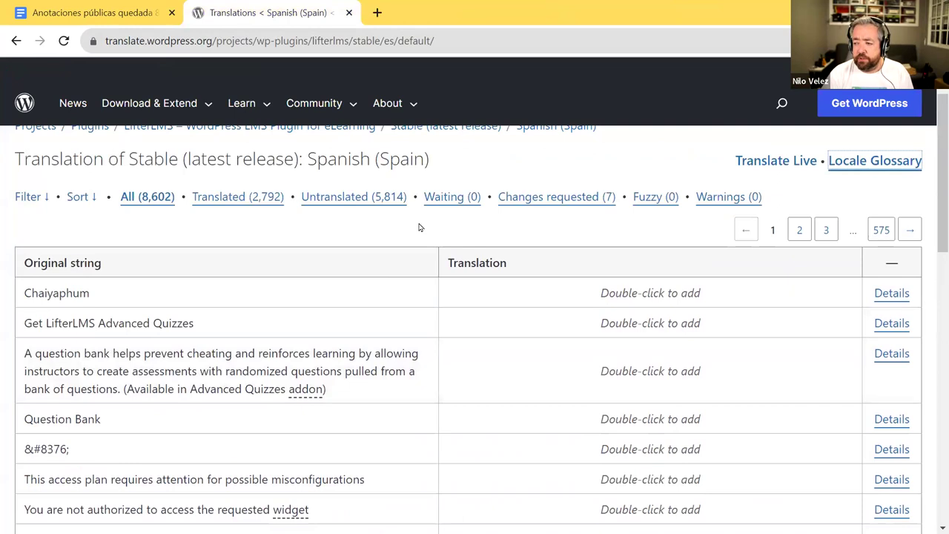
scroll(542, 230, "up", 1)
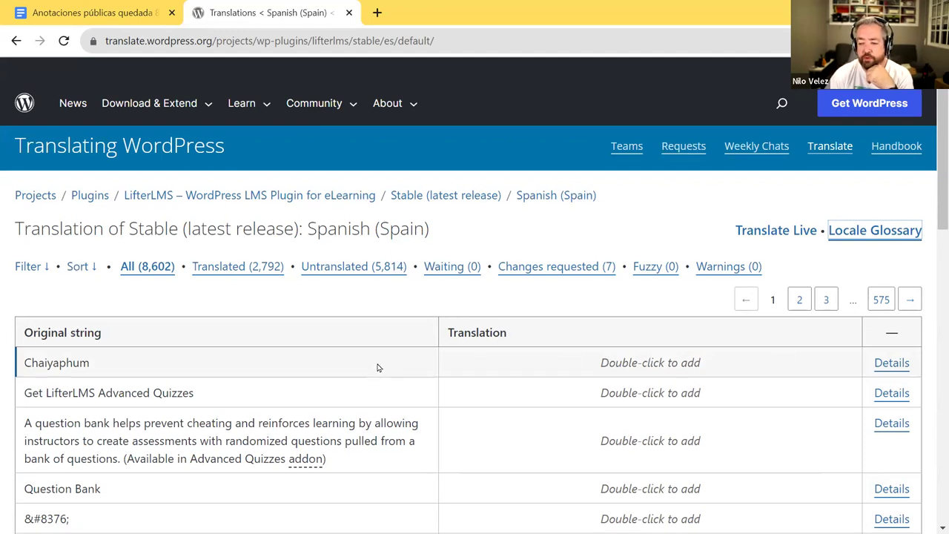
scroll(378, 367, "down", 3)
scroll(596, 318, "up", 3)
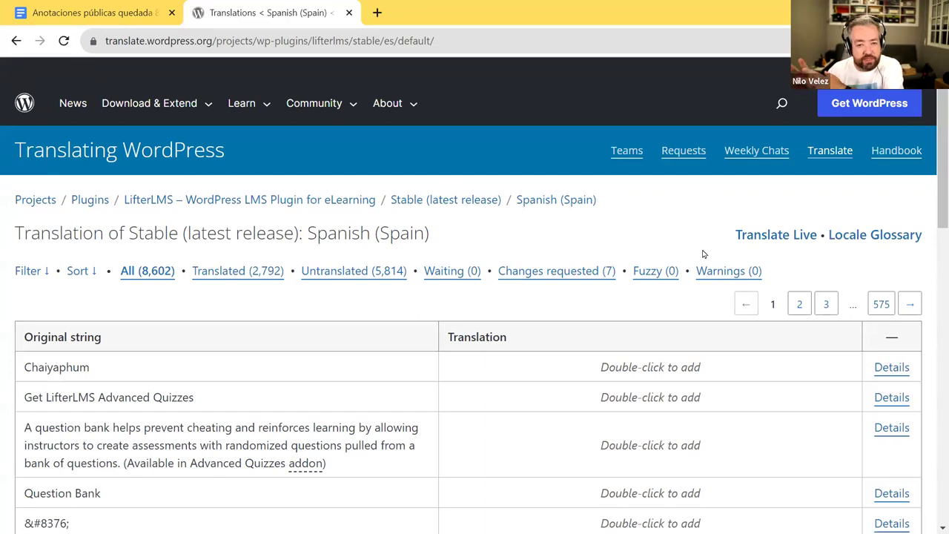
- Go to page 3 of the string list and open the Courses string for editing
scroll(583, 328, "down", 3)
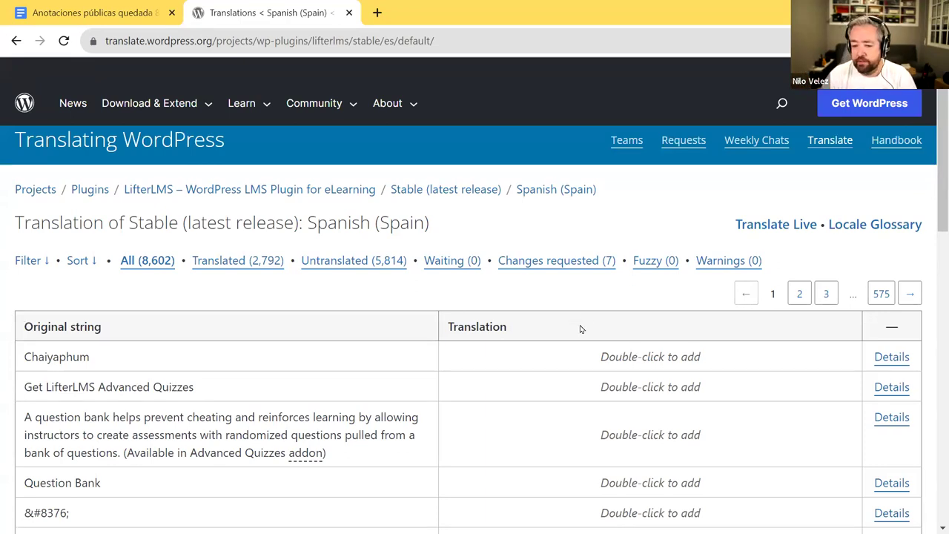
scroll(418, 280, "down", 1)
scroll(420, 277, "down", 7)
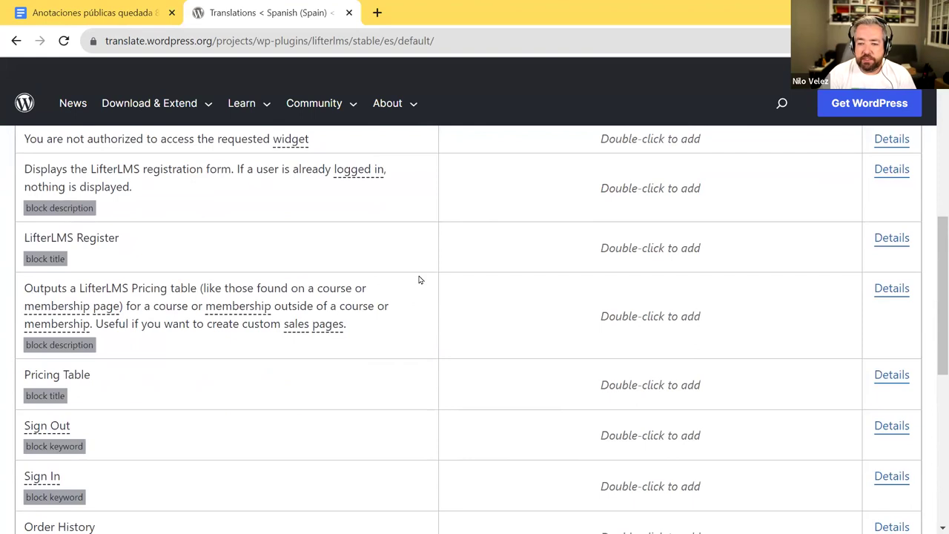
scroll(428, 281, "up", 3)
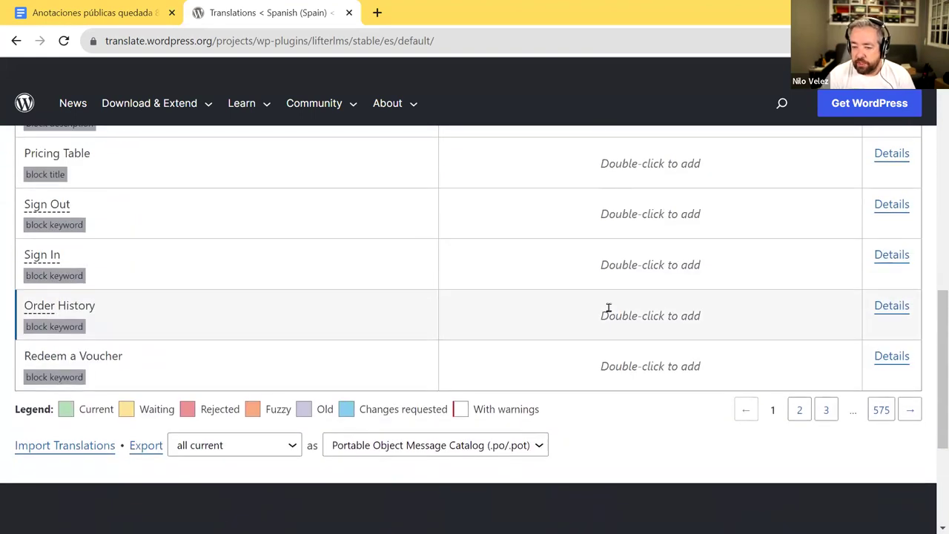
left_click(828, 412)
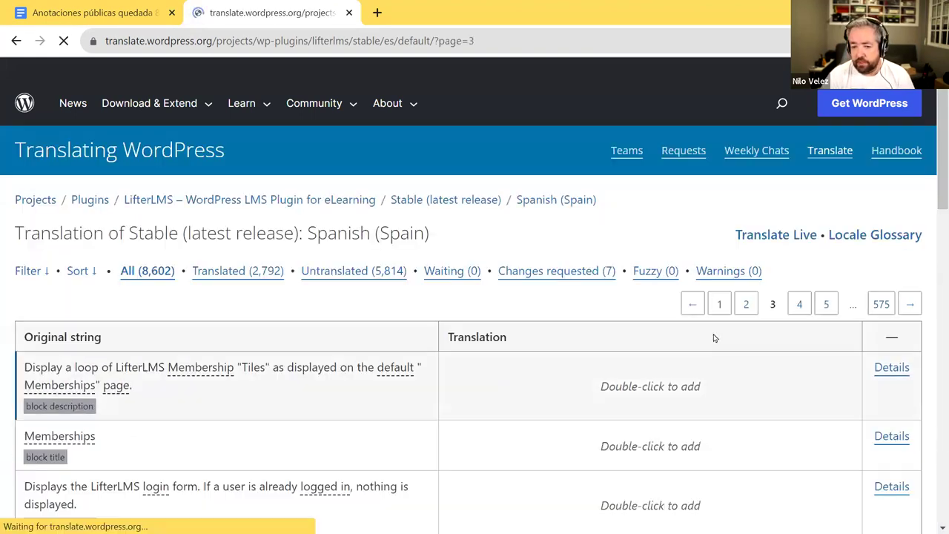
scroll(712, 335, "down", 7)
scroll(711, 337, "up", 1)
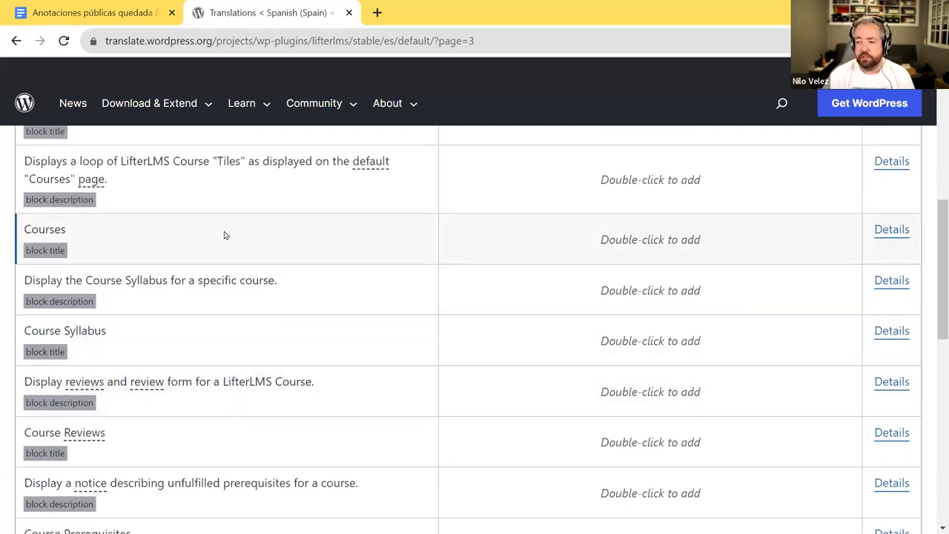
double_click(293, 238)
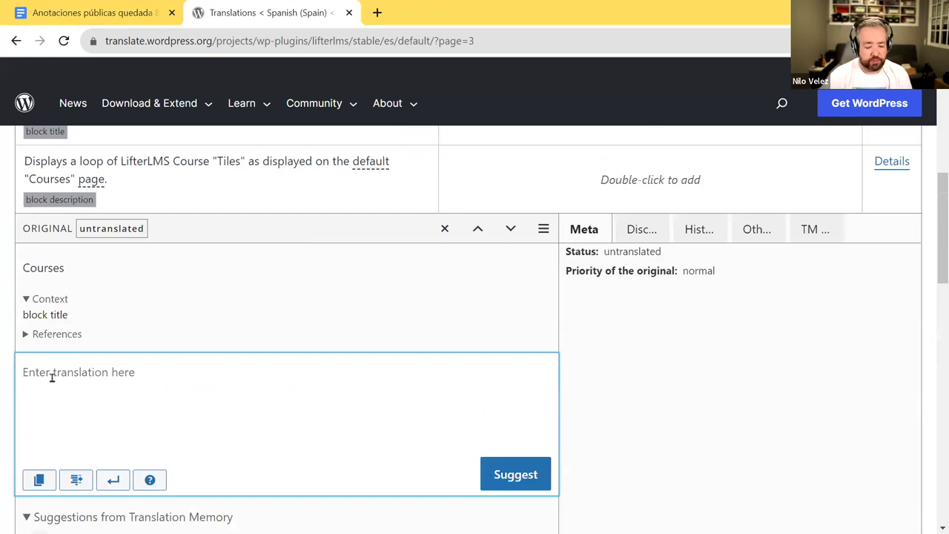
- Enter 'Cursos' as the translation of Courses, correcting the 'Cursaos' typo
type("Cursaos")
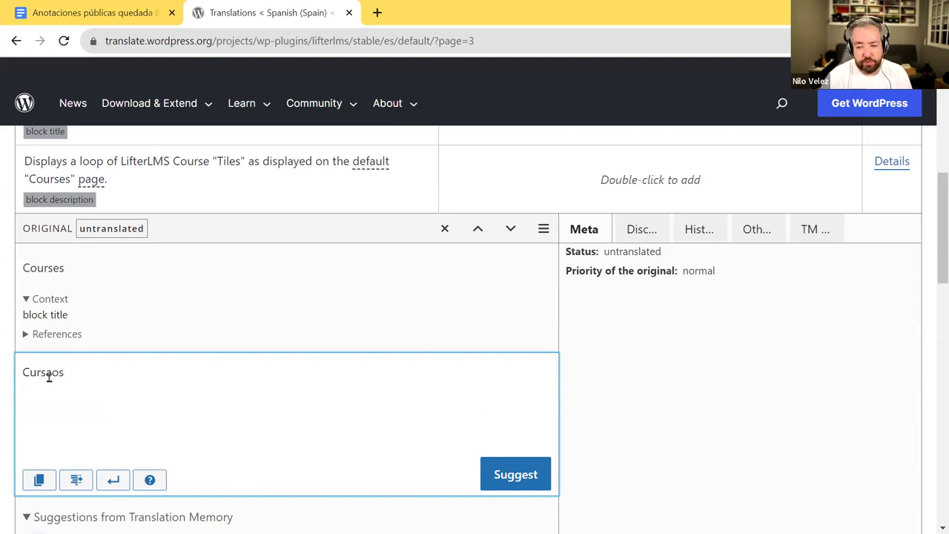
left_click_drag(46, 373, 102, 372)
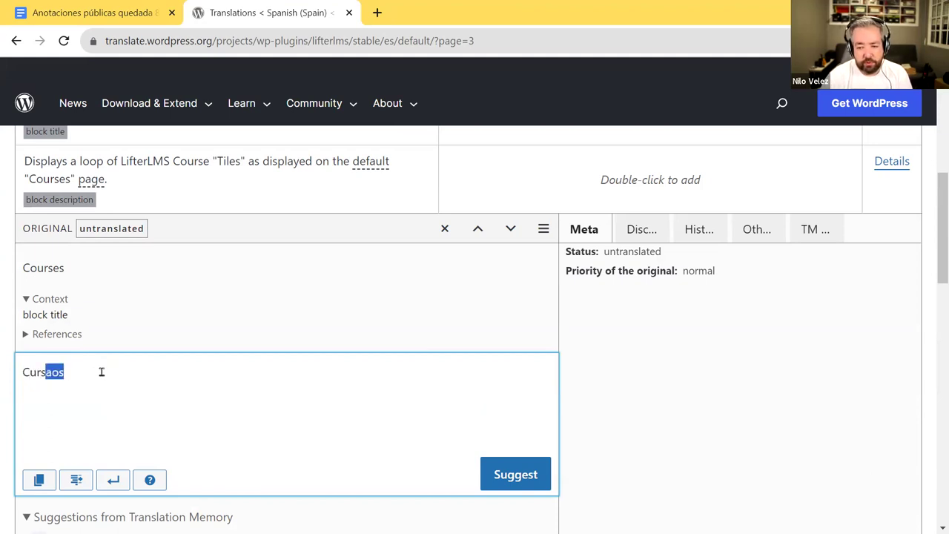
type("os")
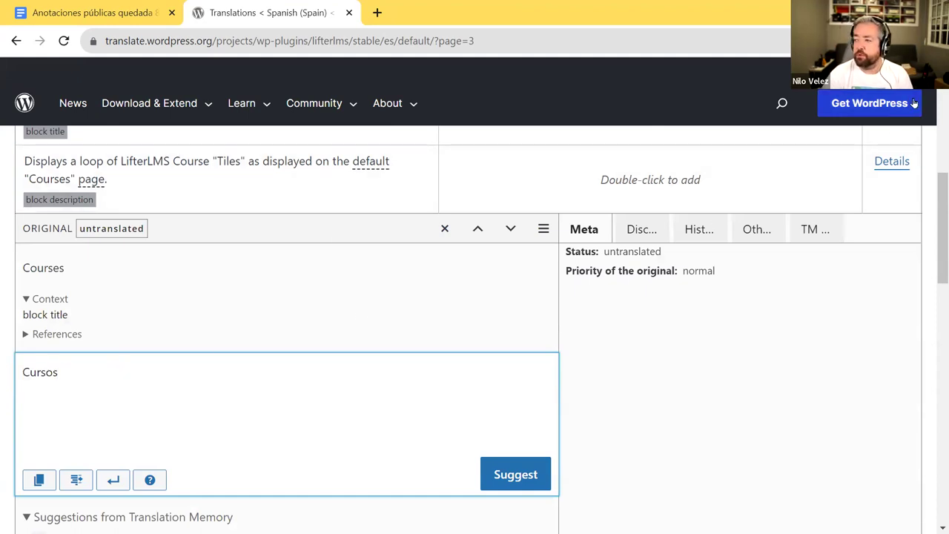
mouse_move(927, 70)
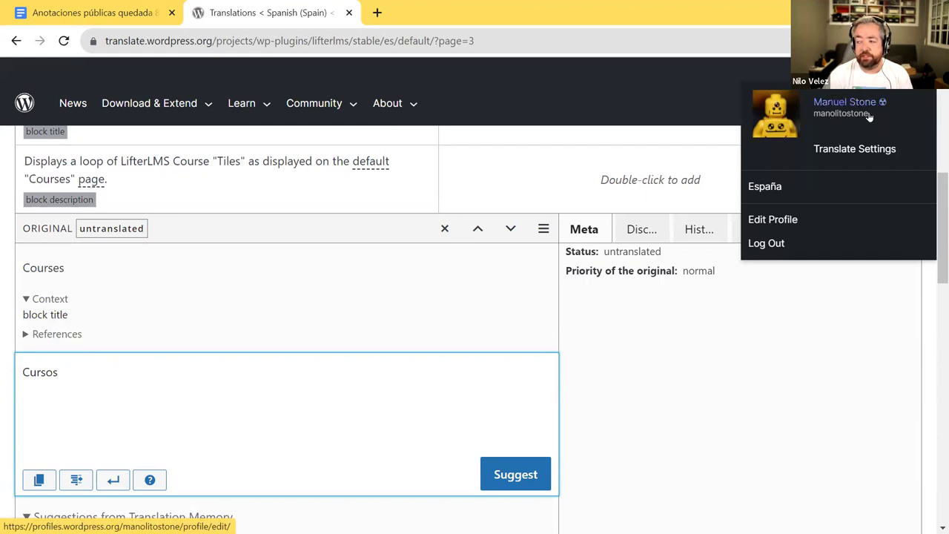
left_click(628, 98)
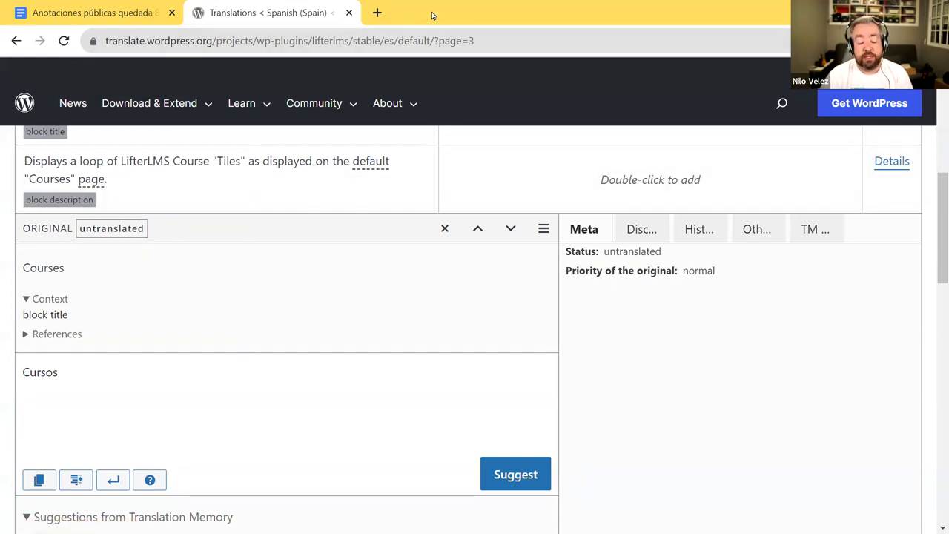
- In the public notes document, highlight the line about creating a WordPress account
left_click(133, 17)
scroll(378, 222, "up", 3)
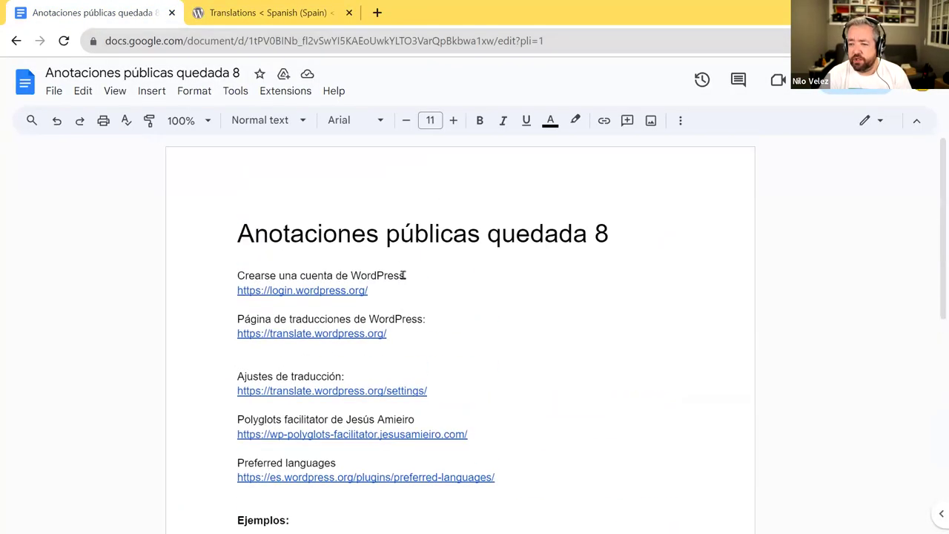
left_click(384, 46)
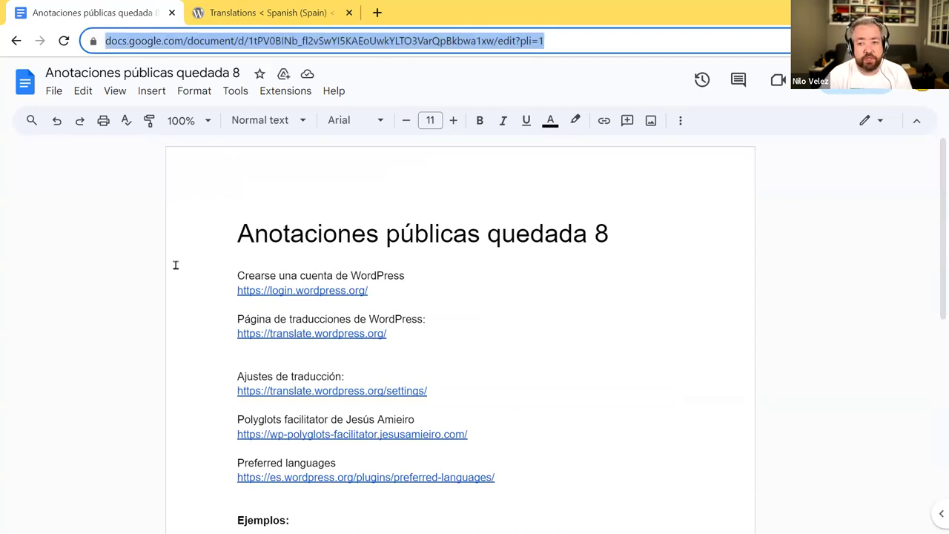
key("alt+Tab")
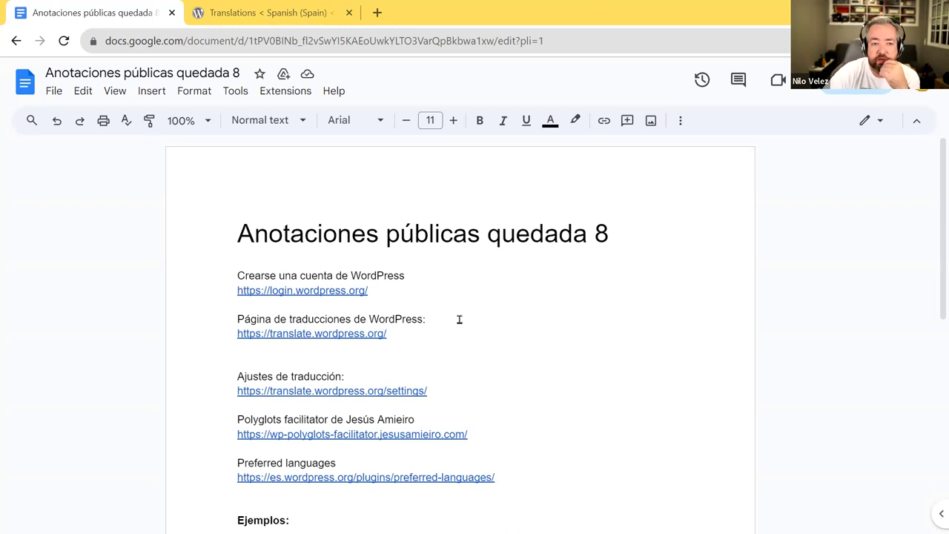
left_click(453, 327)
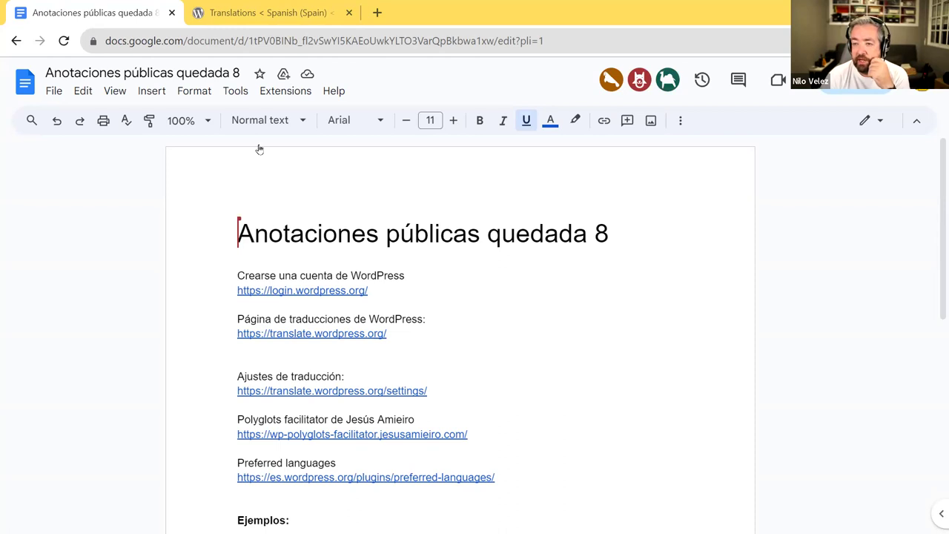
left_click_drag(236, 275, 407, 275)
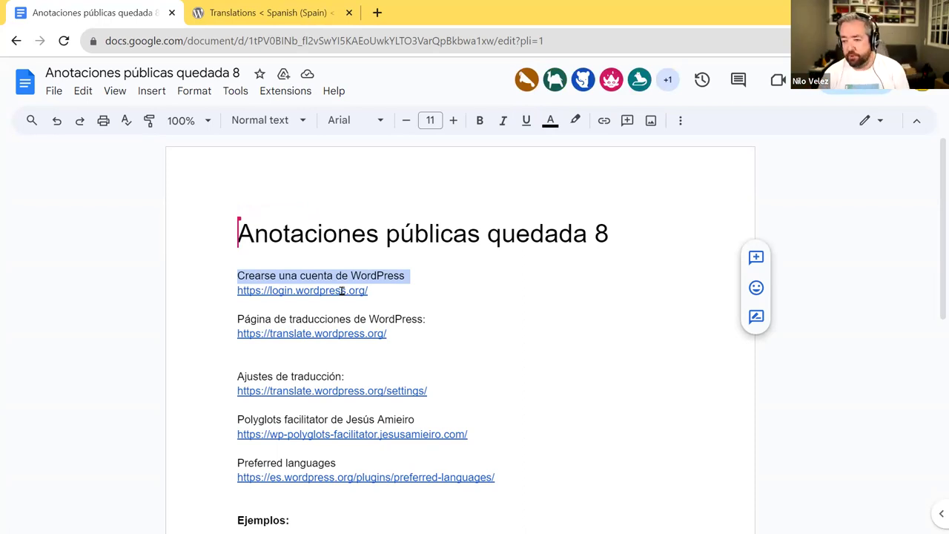
- Open the login.wordpress.org link from the notes in a new window
left_click(342, 290)
right_click(342, 292)
left_click(342, 293)
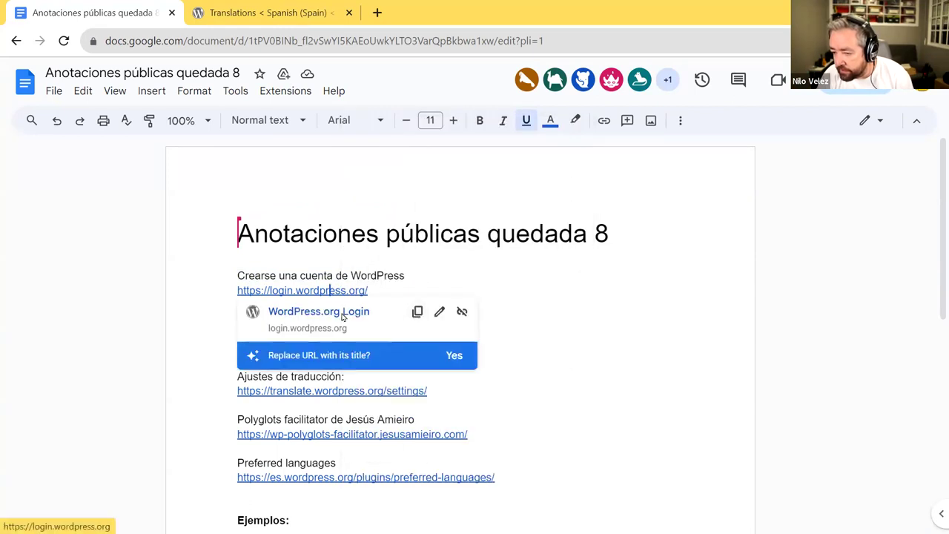
right_click(345, 313)
left_click(428, 338)
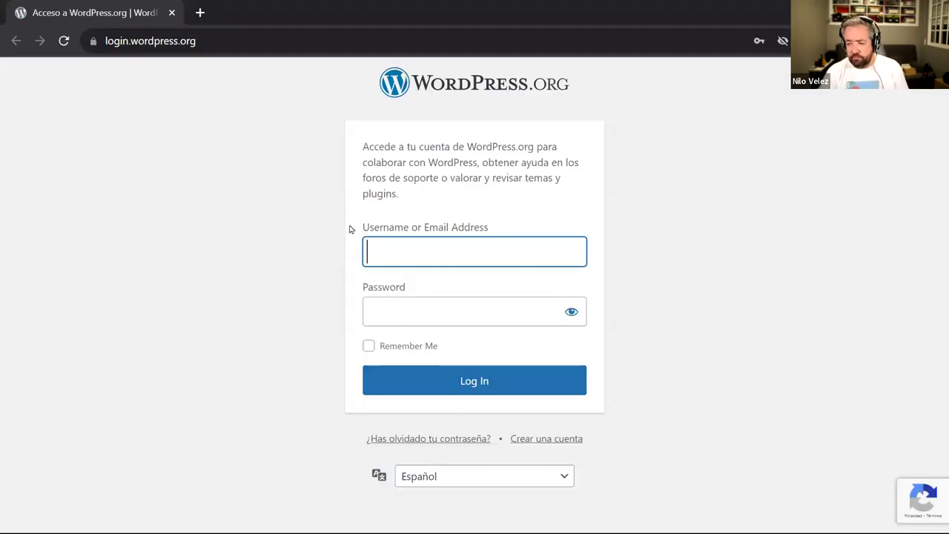
- Enter a username in the account registration form, then clear it because it's already taken
left_click(562, 439)
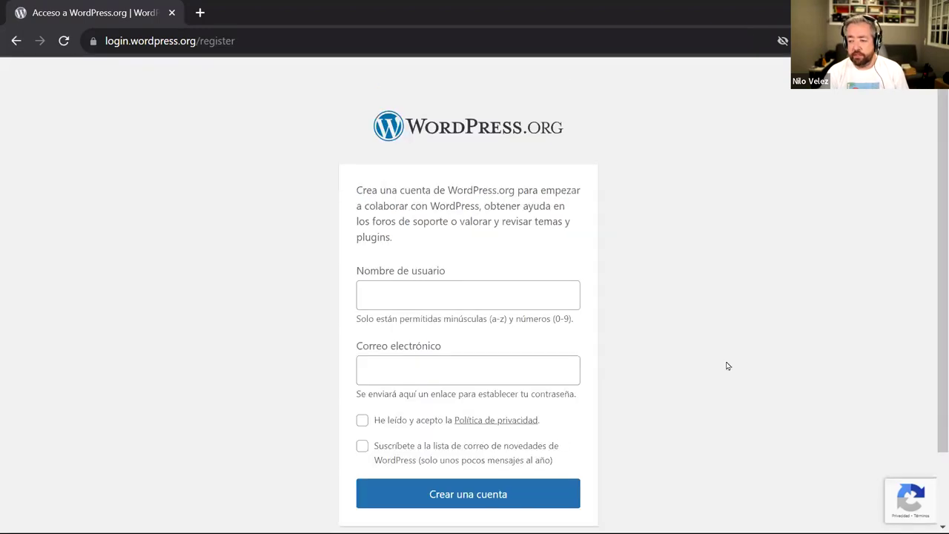
scroll(705, 333, "down", 1)
left_click(440, 219)
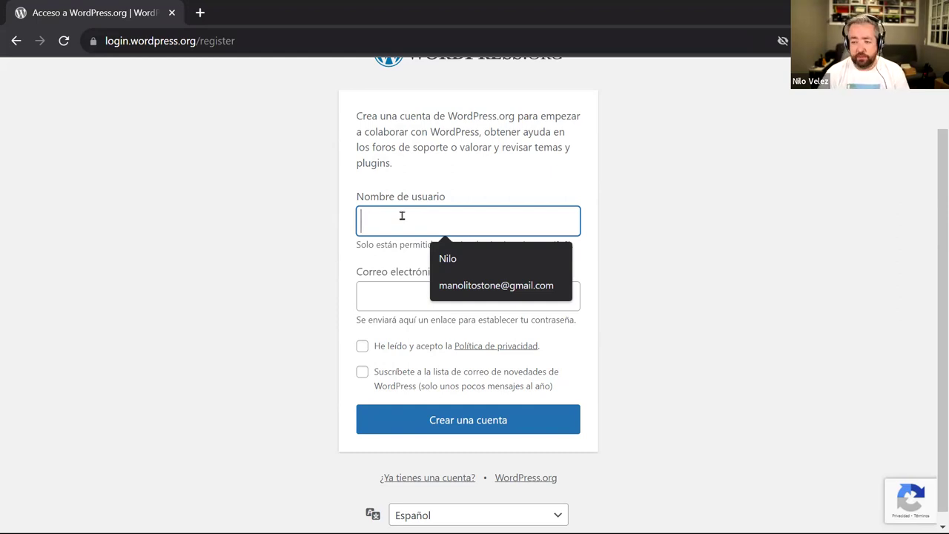
left_click(447, 292)
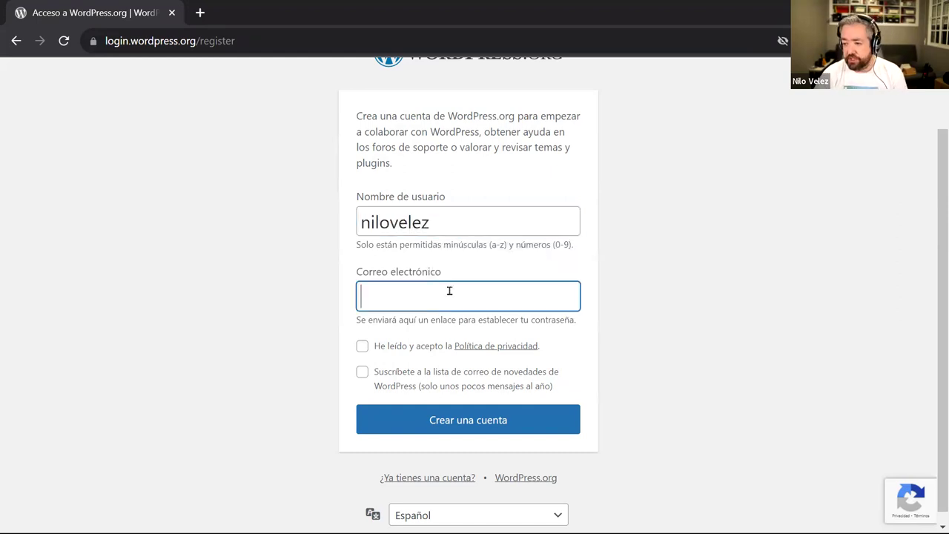
double_click(450, 222)
key("BackSpace")
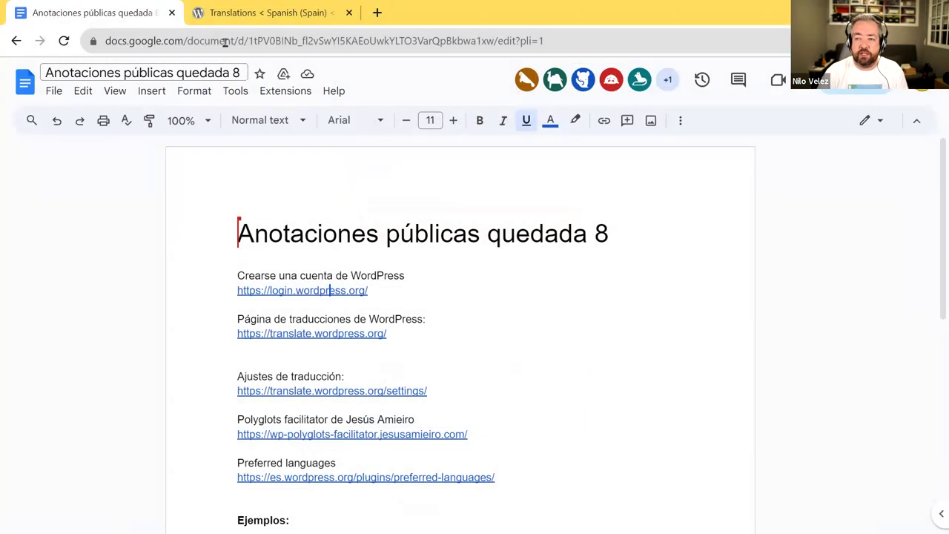
- Back on the LifterLMS Spanish translations, submit 'Cursos' as the suggestion for Courses
left_click(262, 12)
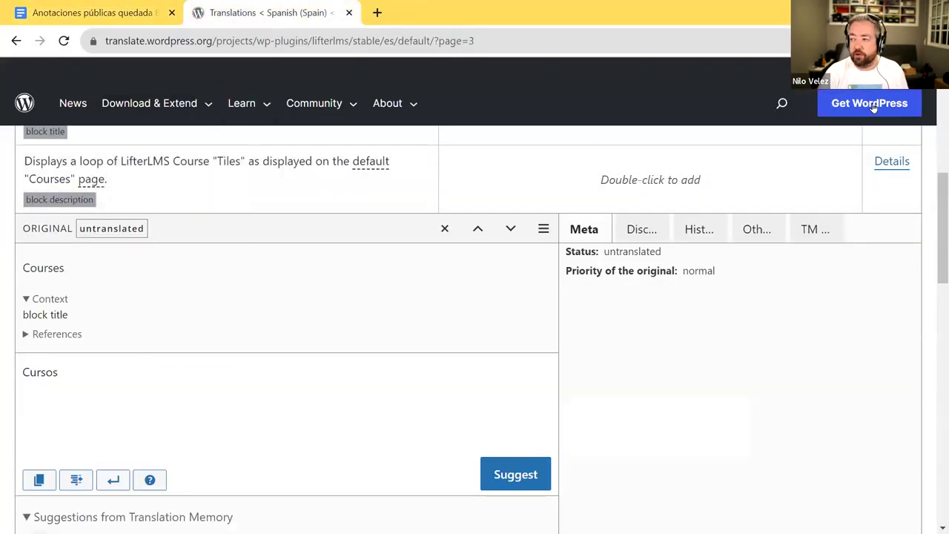
mouse_move(923, 72)
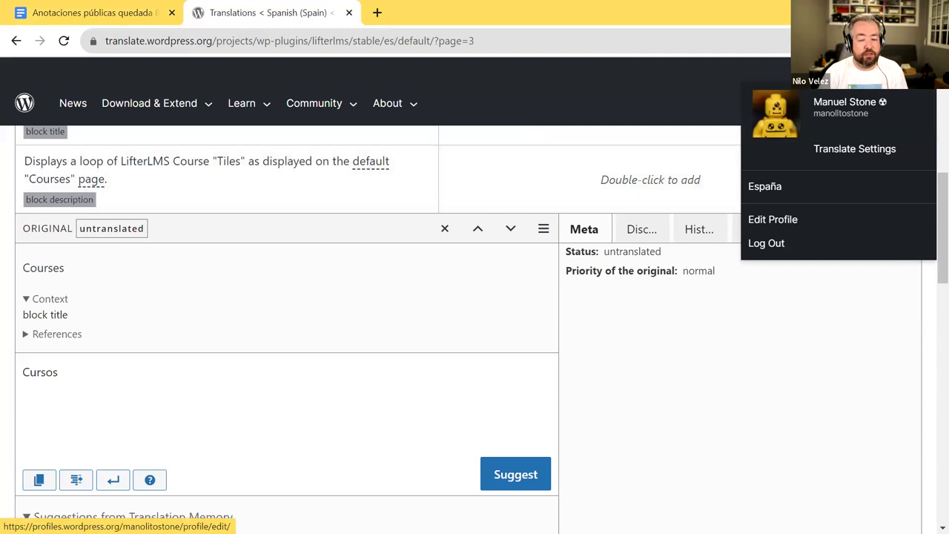
scroll(801, 350, "up", 4)
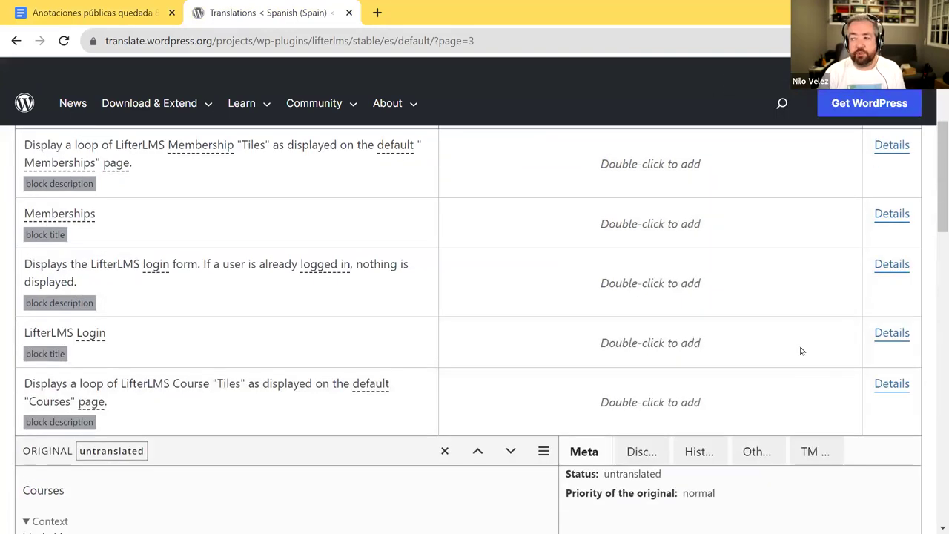
scroll(799, 350, "down", 4)
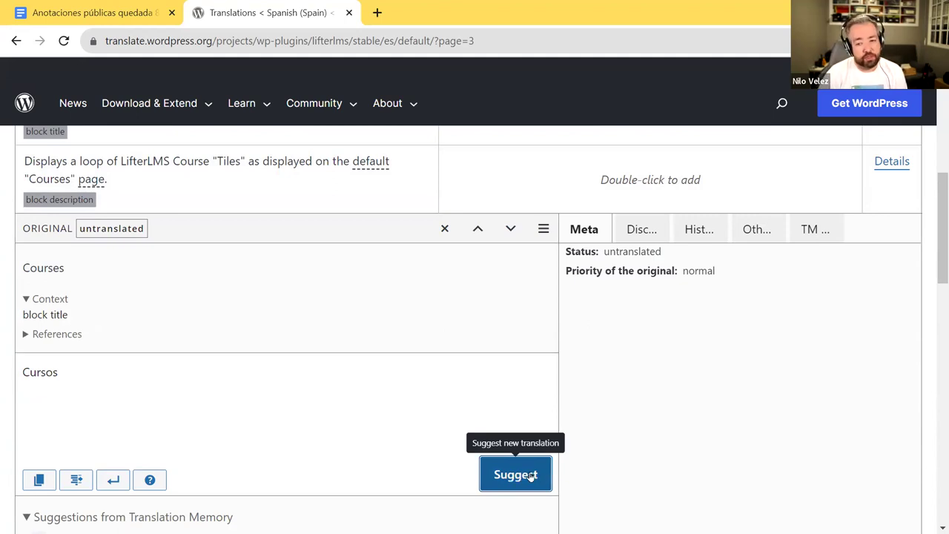
left_click(497, 474)
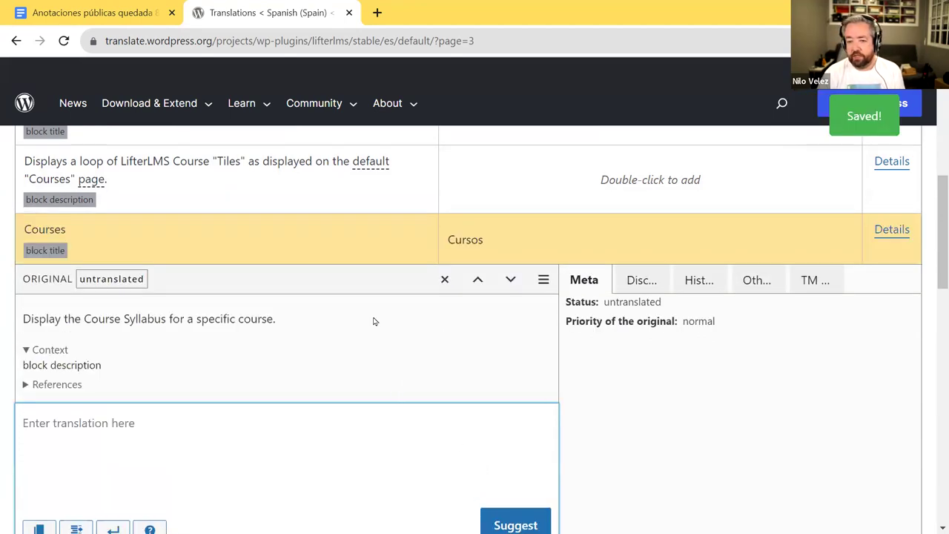
scroll(165, 298, "up", 1)
scroll(328, 326, "up", 2)
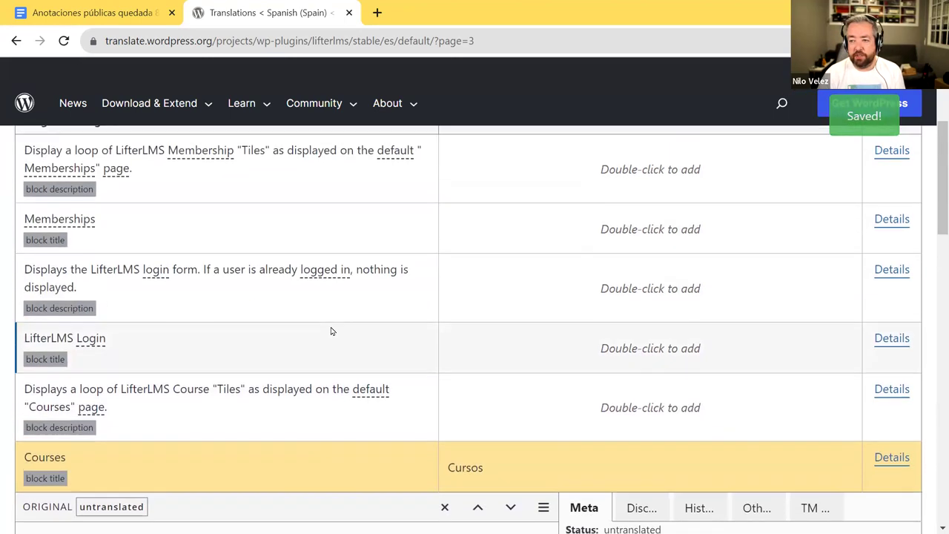
scroll(332, 331, "up", 3)
- Filter the list to Waiting (1), showing the pending 'Cursos' suggestion for Courses
left_click(454, 274)
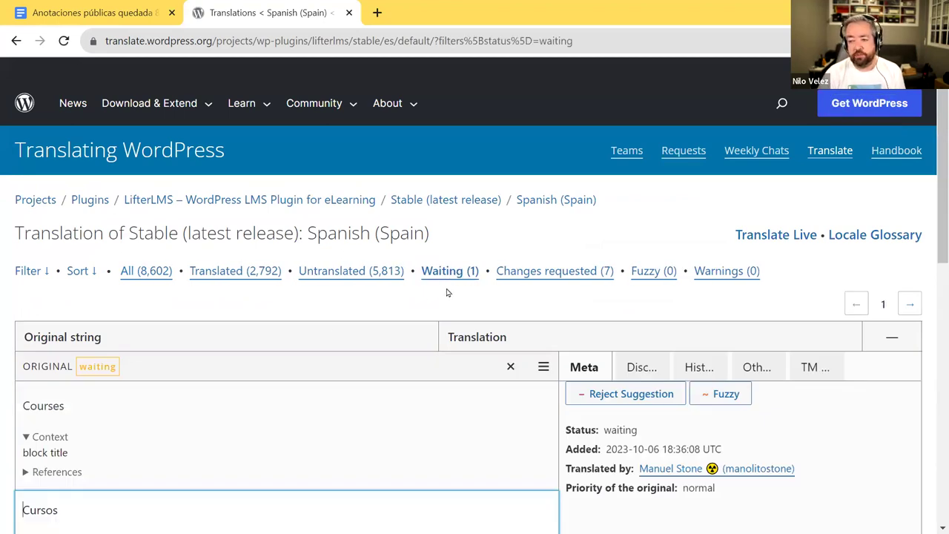
scroll(440, 313, "down", 3)
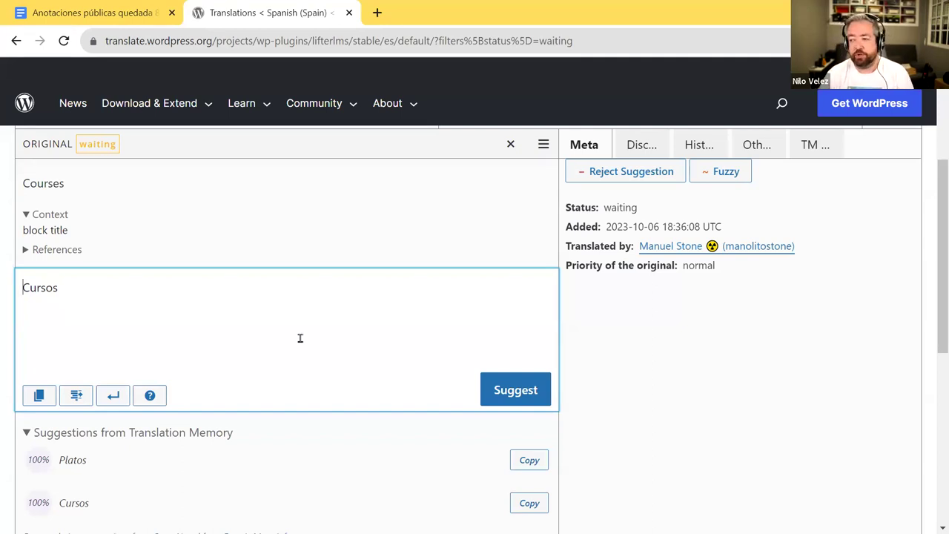
scroll(301, 338, "up", 1)
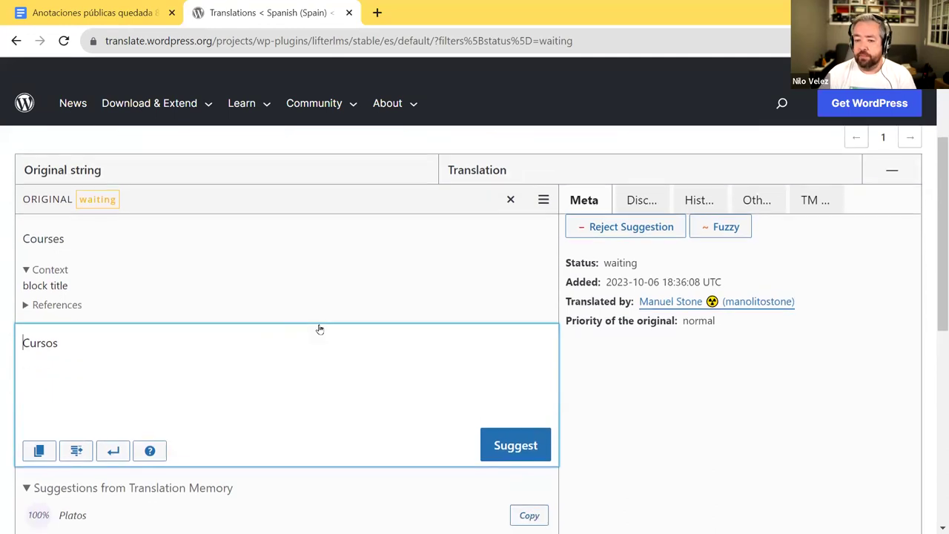
scroll(320, 329, "down", 1)
scroll(318, 329, "up", 2)
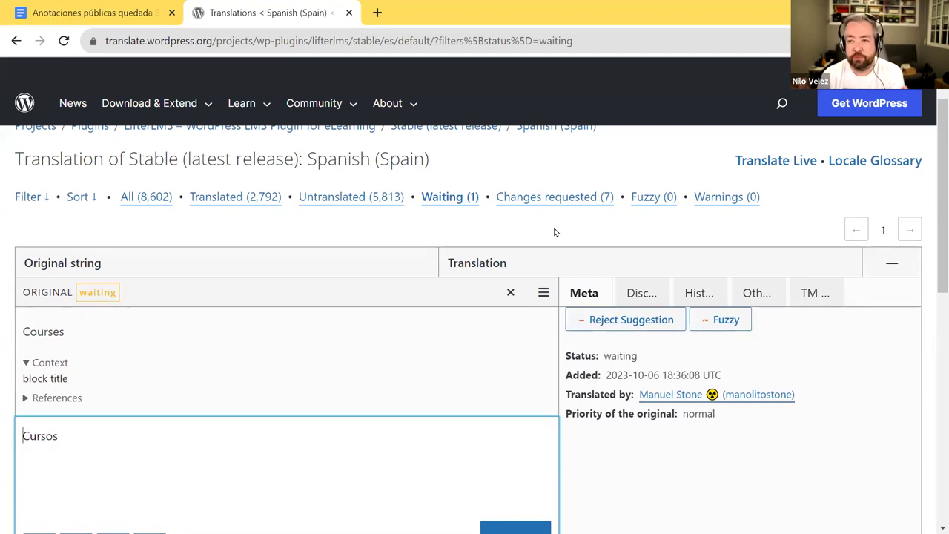
scroll(549, 237, "up", 1)
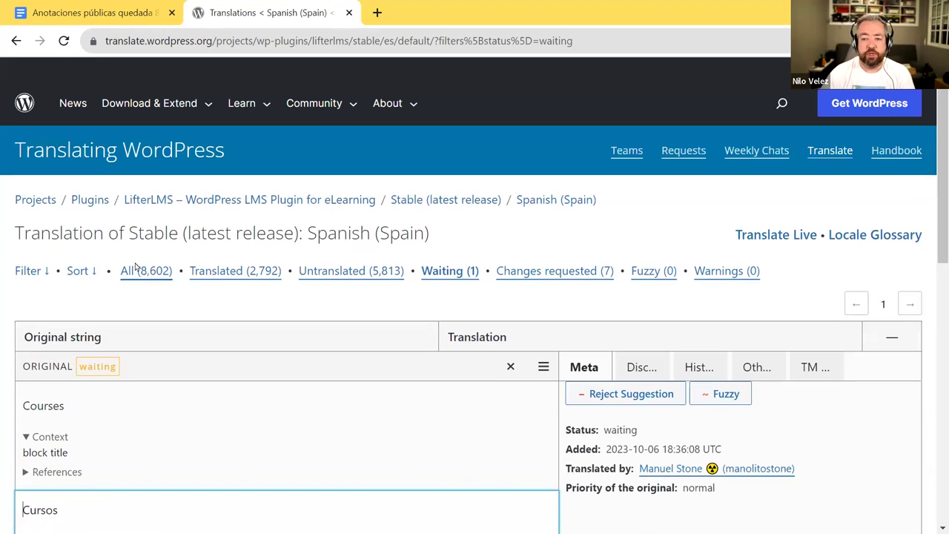
- Step back through the browser history to the Spanish (Spain) Plugins projects list
left_click(15, 42)
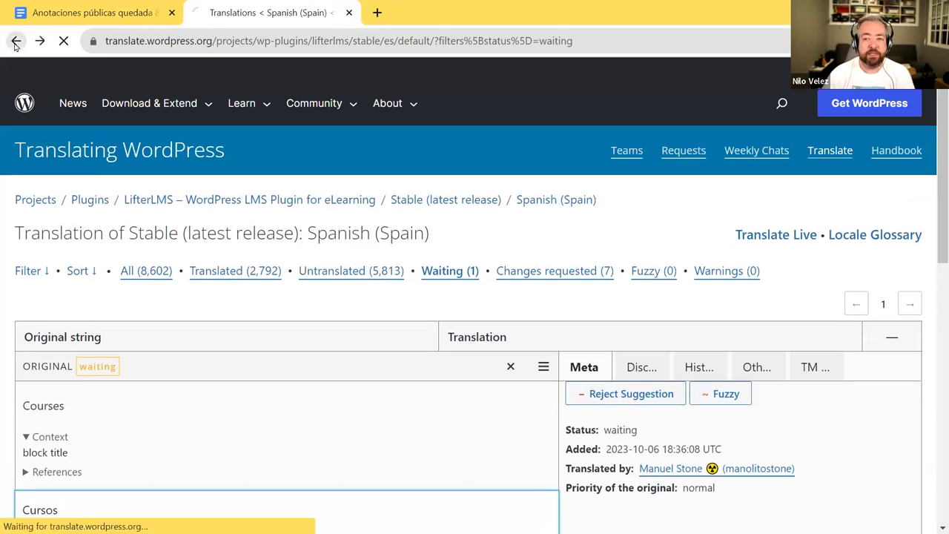
left_click(16, 42)
left_click(16, 43)
left_click(16, 44)
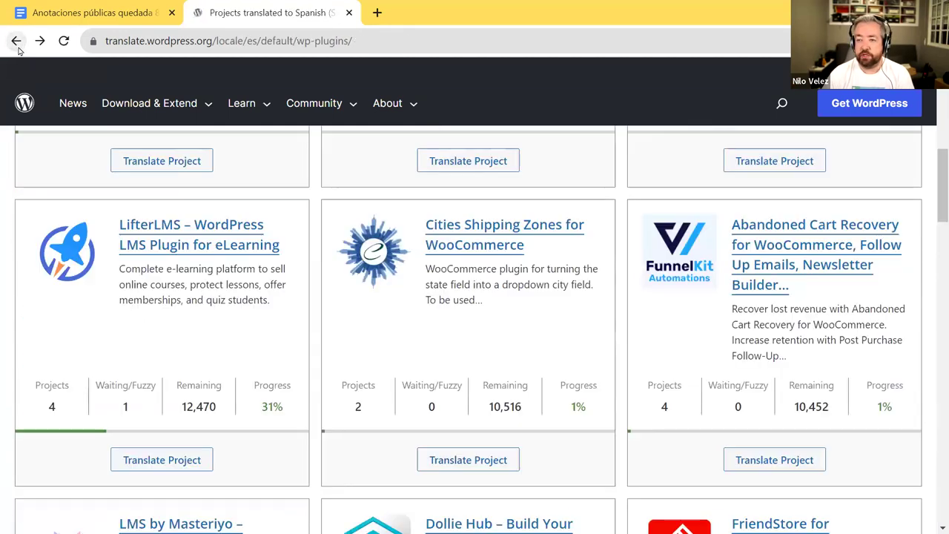
scroll(377, 281, "up", 9)
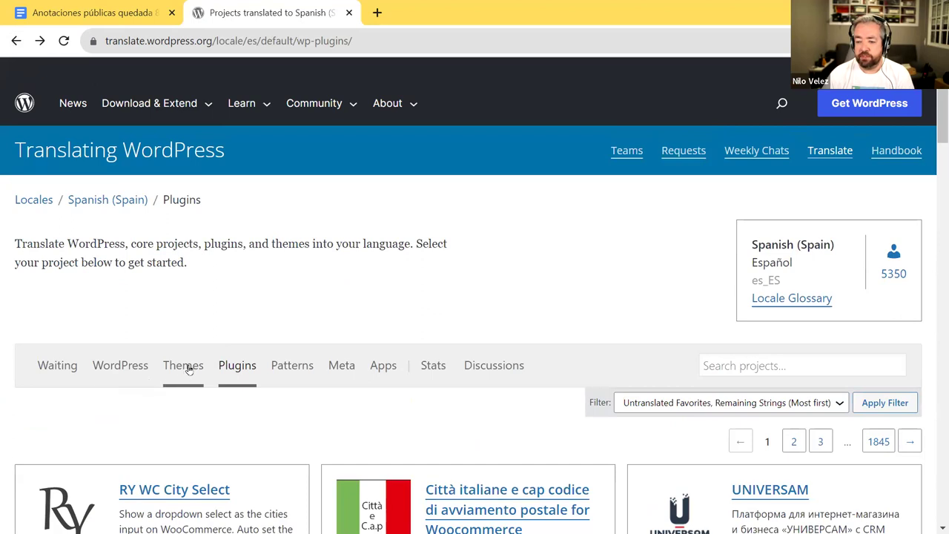
- Open the ExS theme's Spanish project from Themes, view its strings, and return to its overview
left_click(186, 365)
scroll(299, 361, "down", 2)
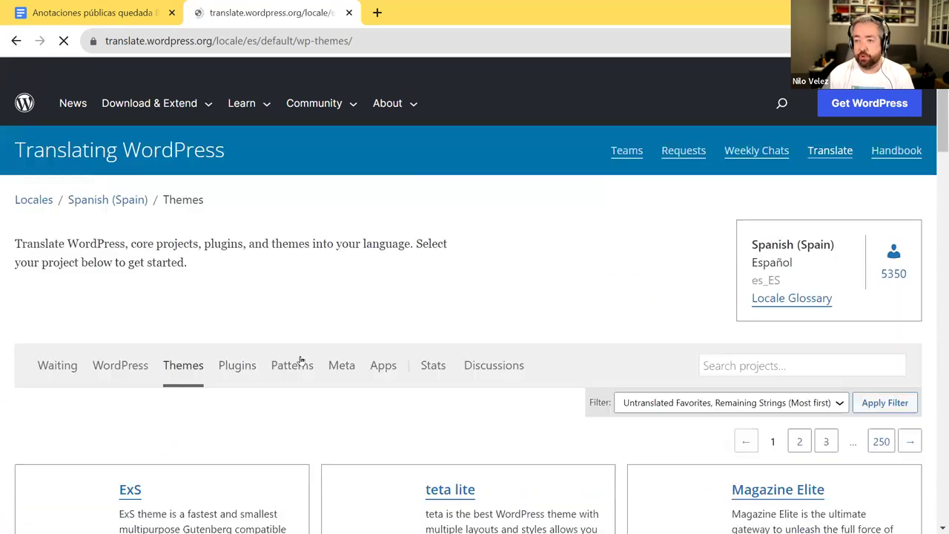
scroll(299, 362, "down", 3)
left_click(130, 267)
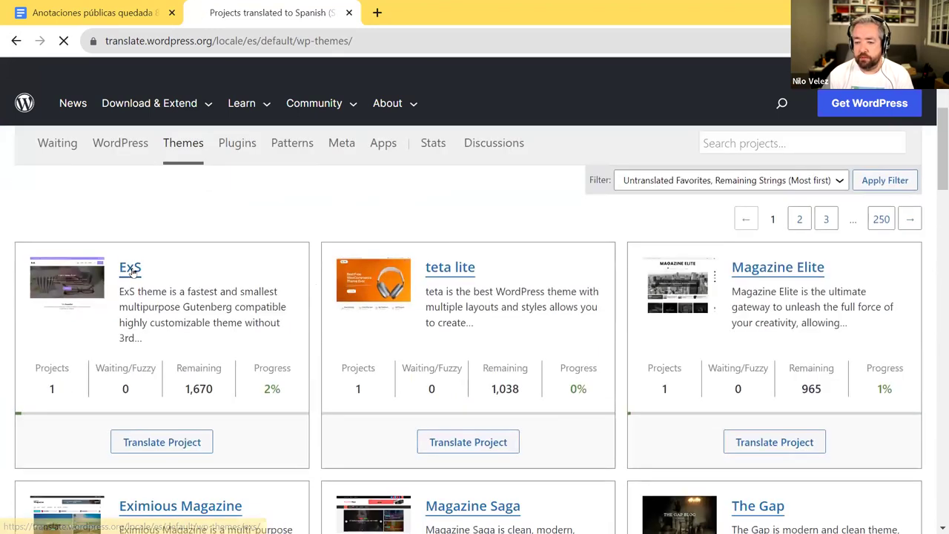
scroll(305, 280, "down", 5)
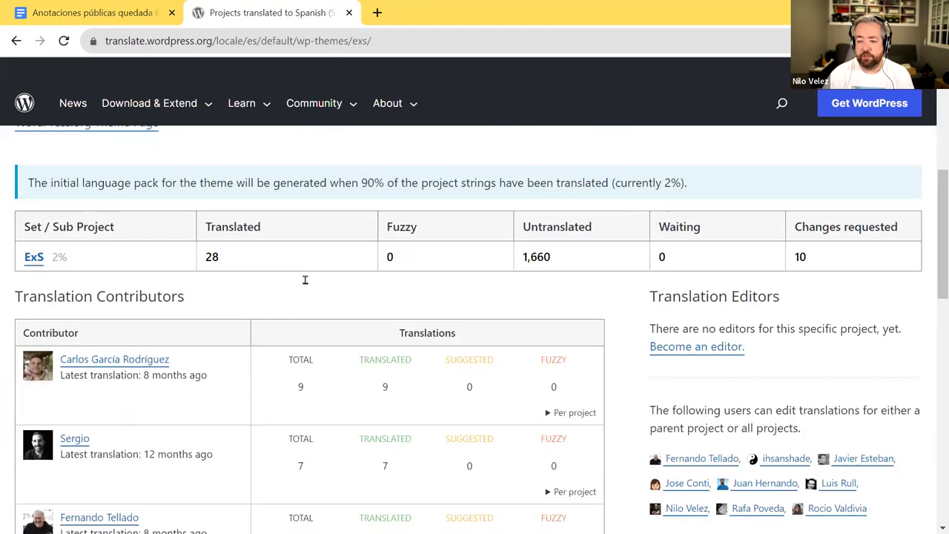
left_click(33, 257)
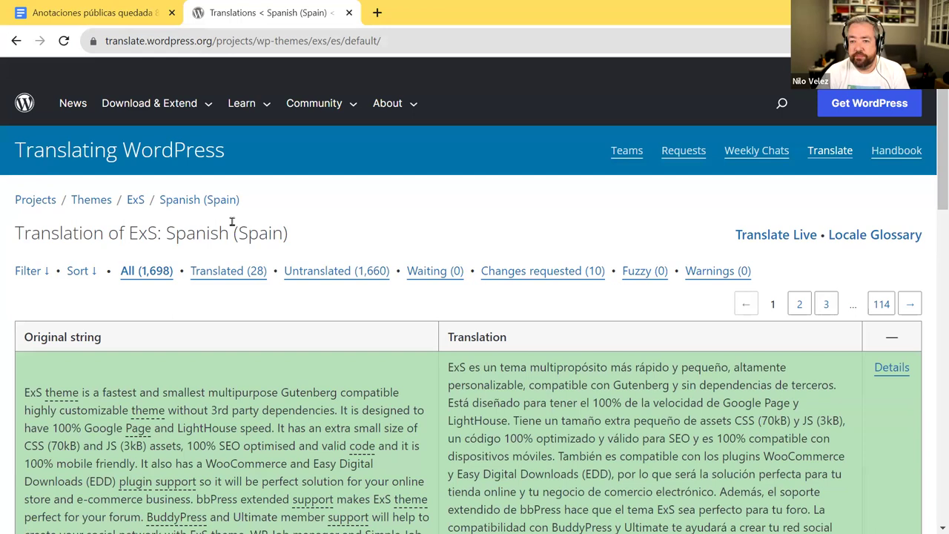
left_click(17, 42)
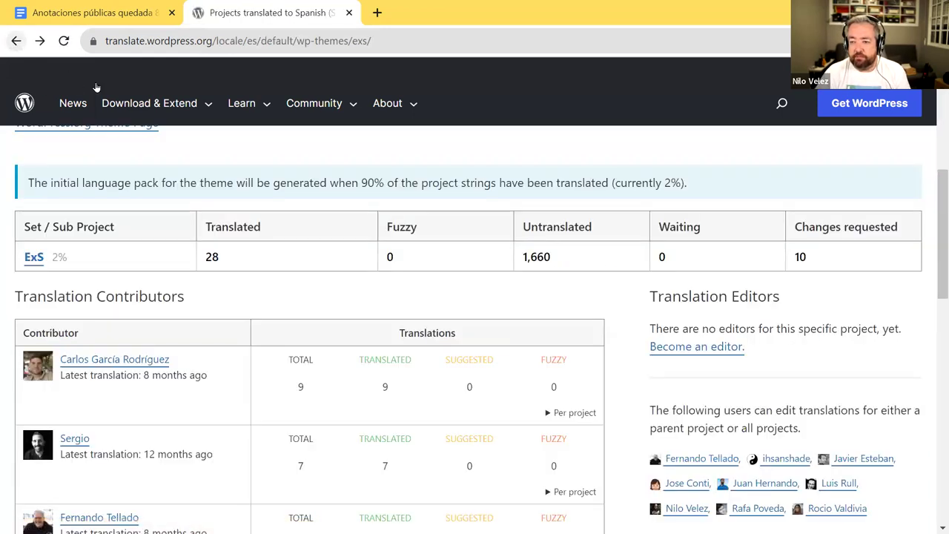
scroll(507, 296, "up", 1)
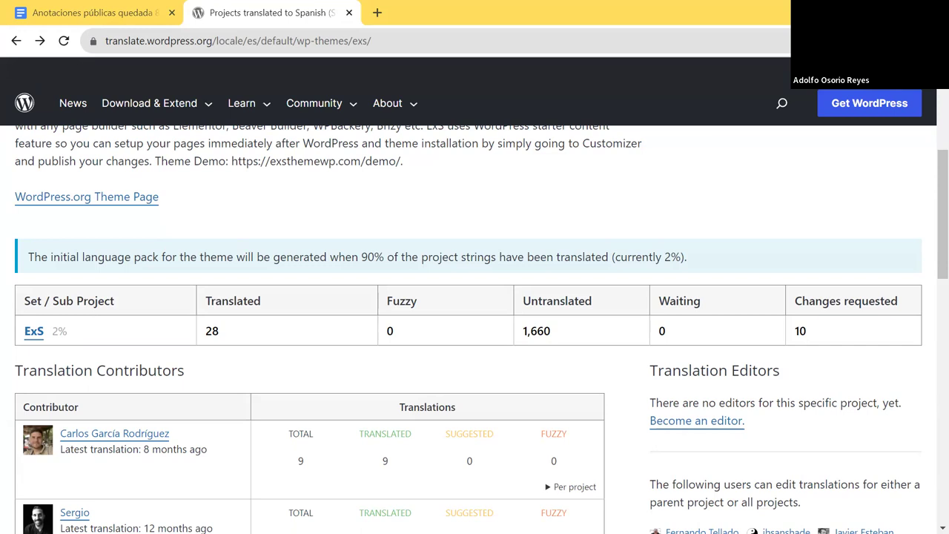
- Open the ExS Spanish translation list filtered to its 1,660 untranslated strings
left_click(35, 331)
scroll(371, 333, "down", 4)
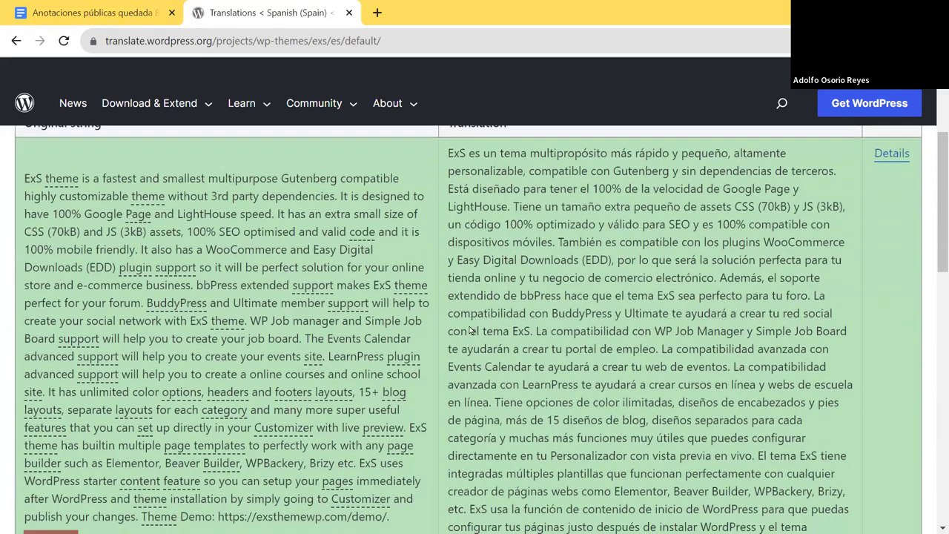
scroll(199, 273, "up", 4)
left_click(326, 272)
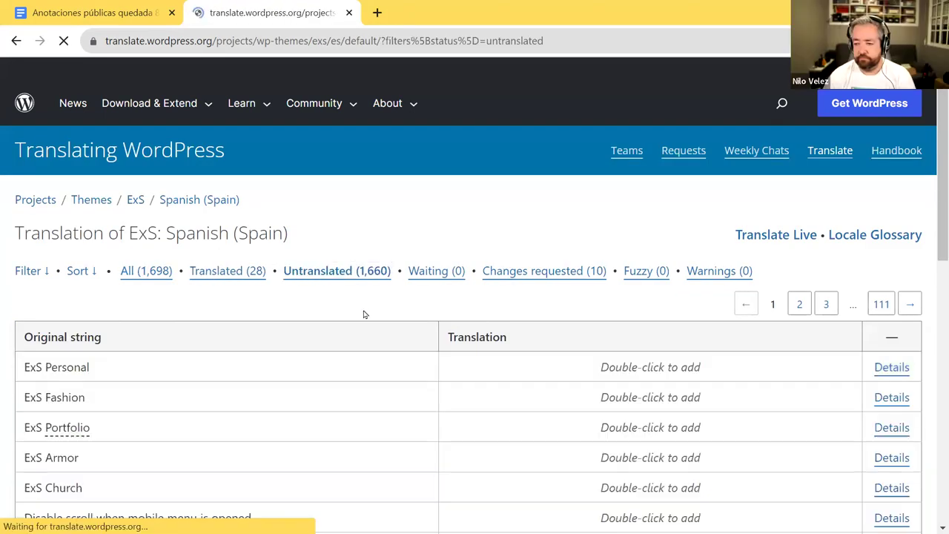
scroll(351, 307, "down", 2)
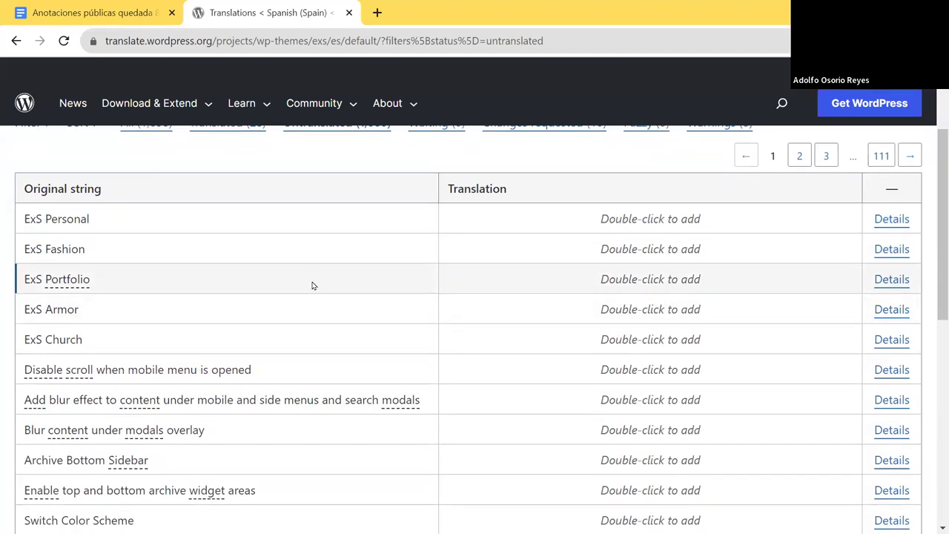
scroll(312, 285, "up", 2)
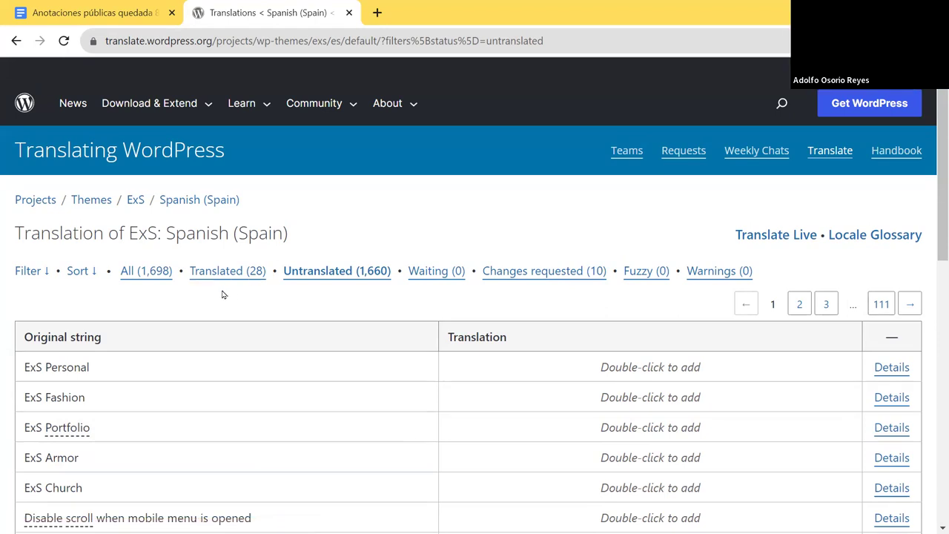
left_click(39, 271)
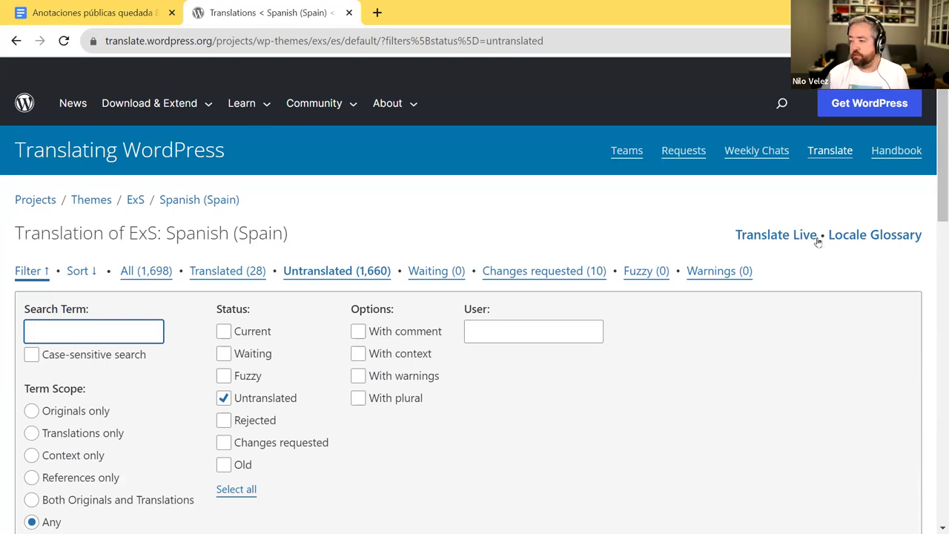
left_click(22, 272)
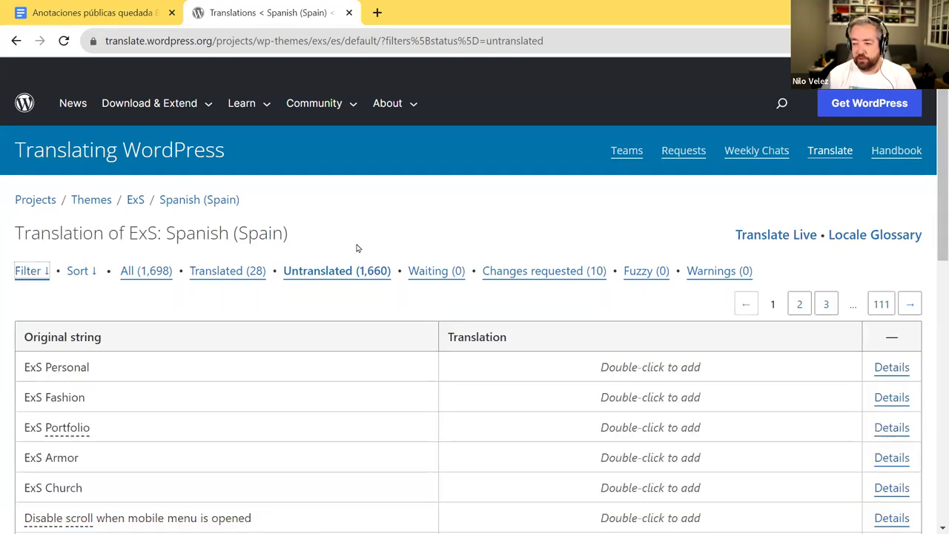
scroll(362, 244, "down", 3)
scroll(362, 245, "up", 3)
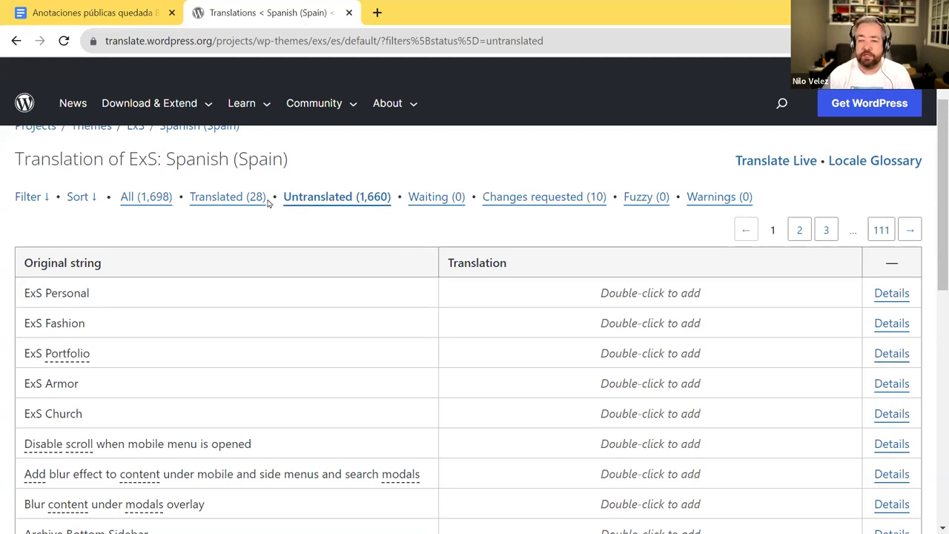
- Check the Polyglots facilitator and translation settings links in the notes, then return to the ExS Spanish (Spain) page
left_click(117, 15)
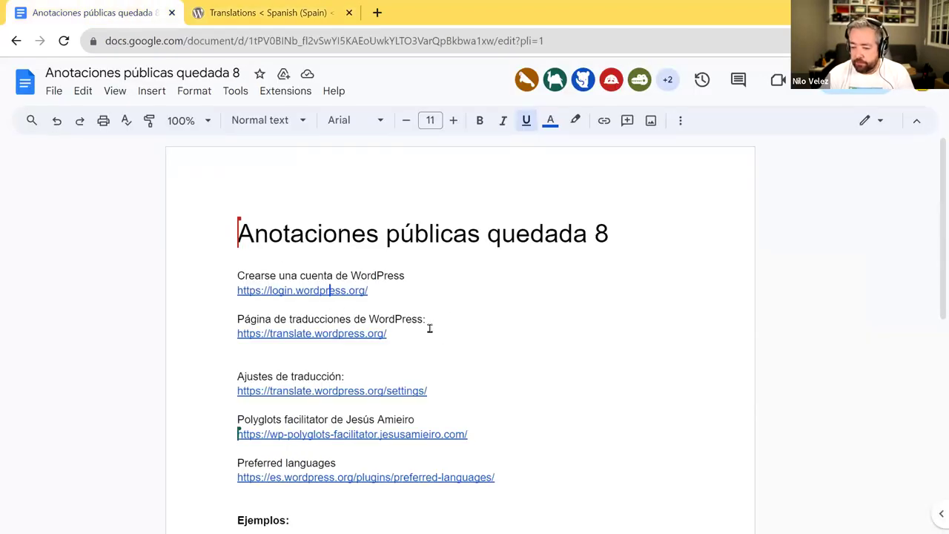
left_click(421, 360)
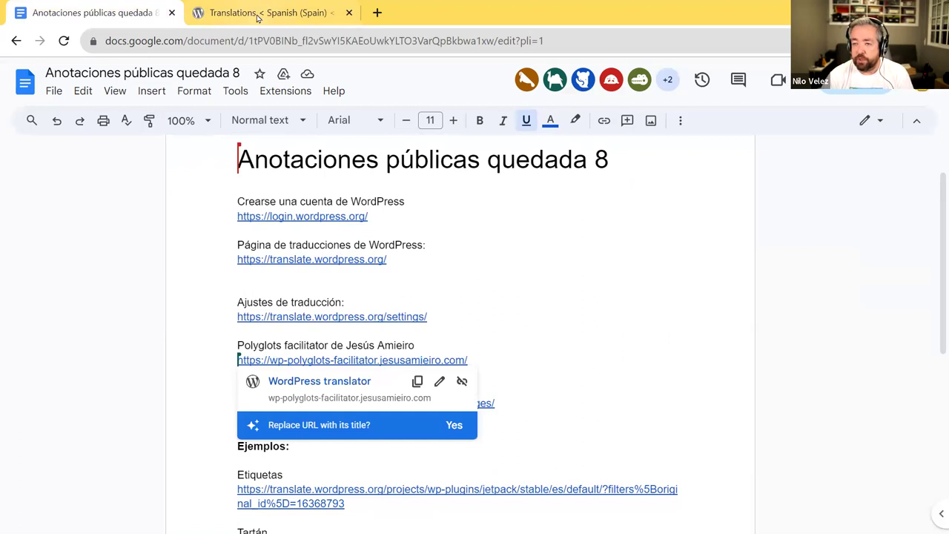
left_click(329, 316)
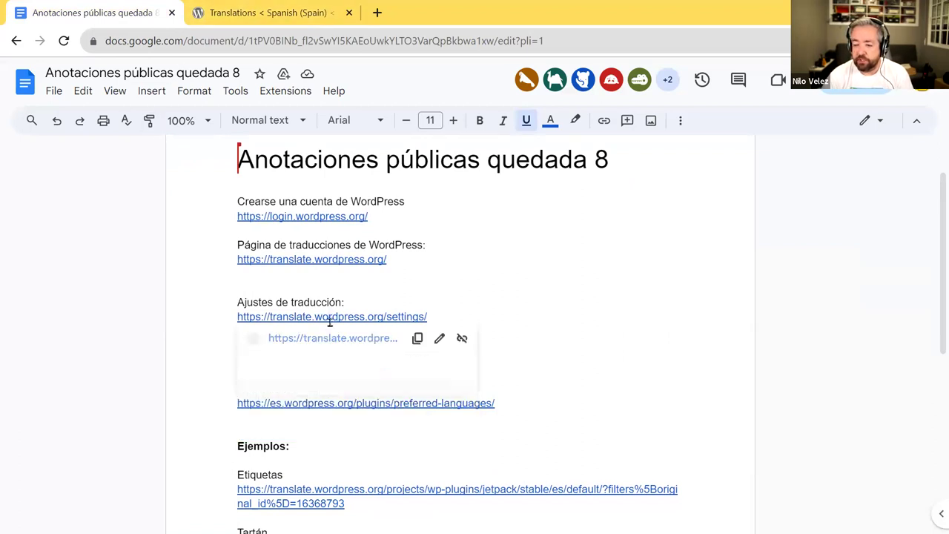
left_click(440, 303)
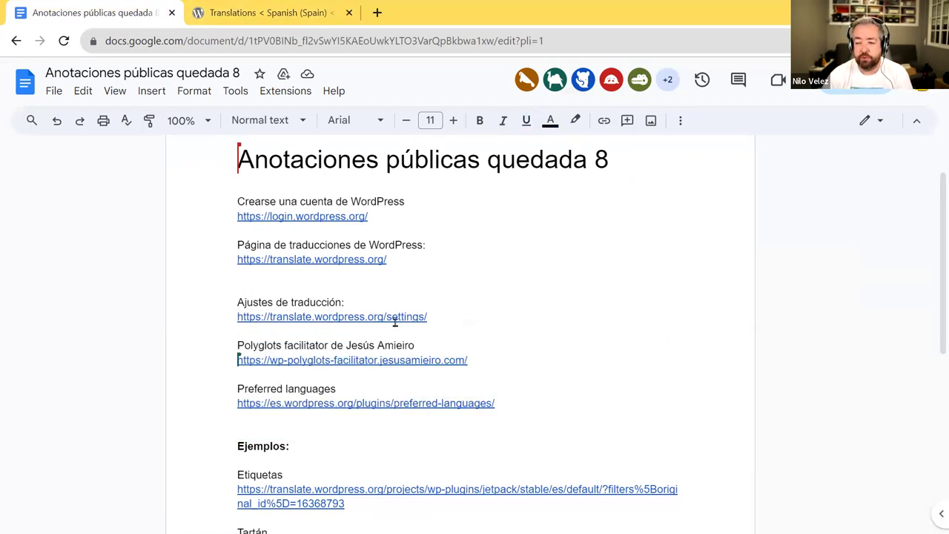
left_click(393, 317)
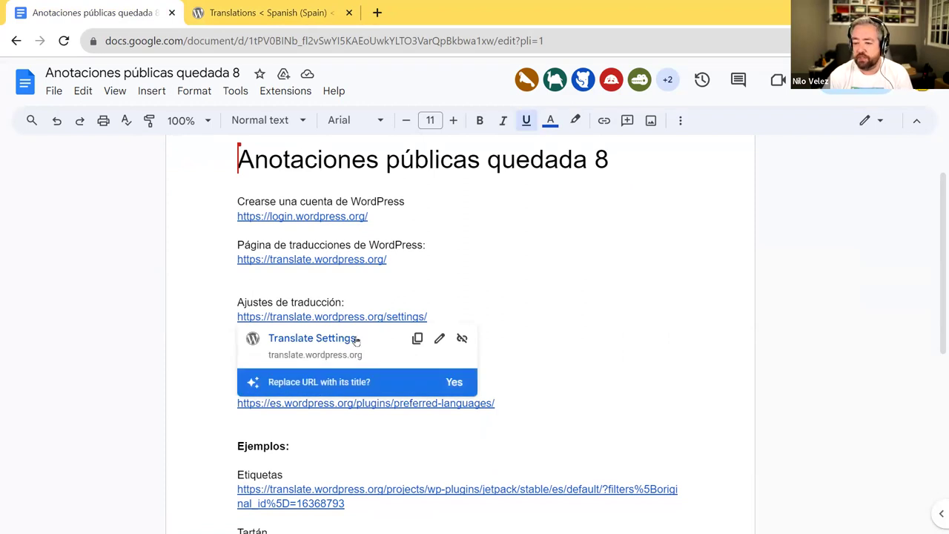
left_click(251, 16)
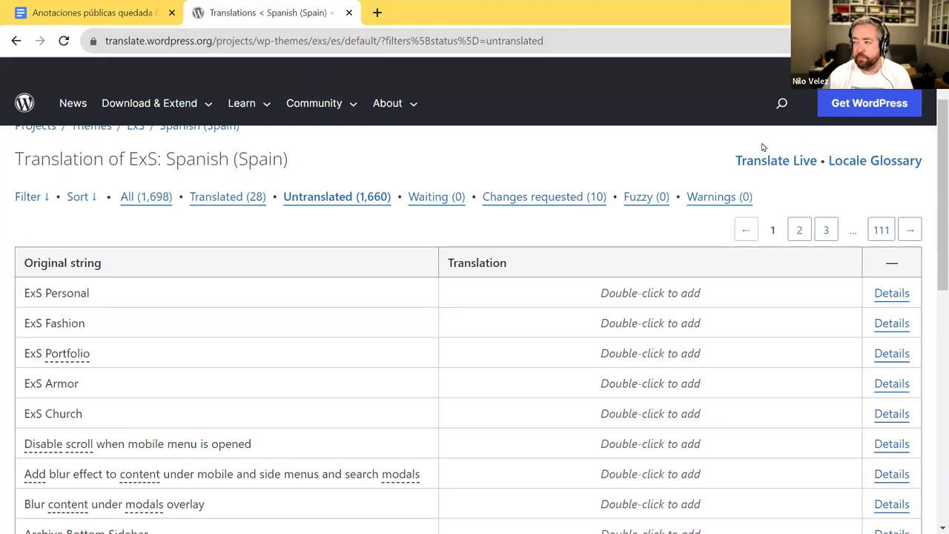
- From the account menu's Translate Settings, tick 'I want to receive notifications of discussions'
mouse_move(920, 71)
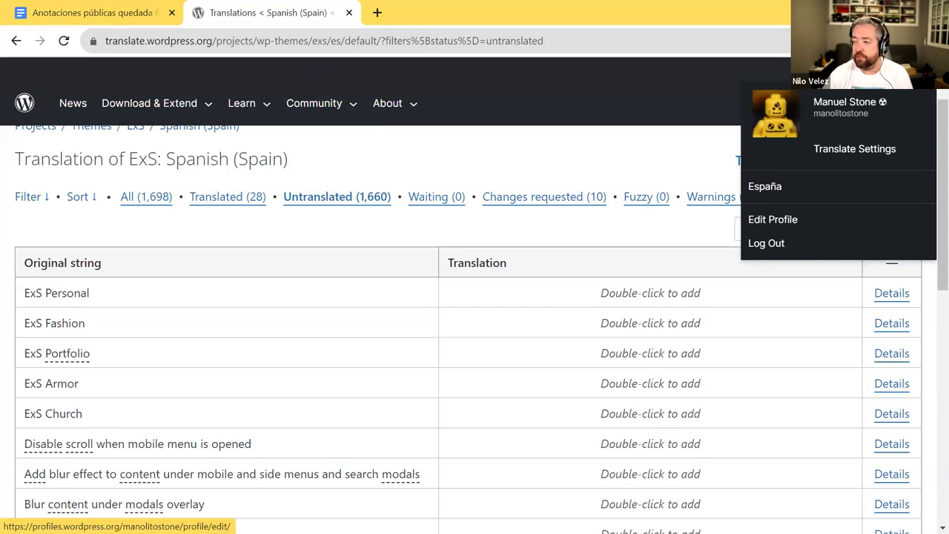
left_click(838, 151)
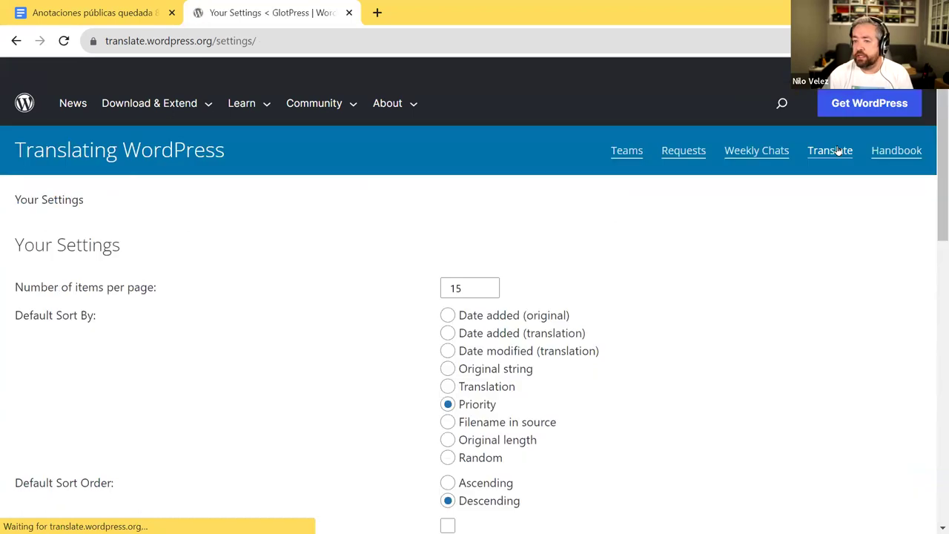
scroll(693, 237, "down", 3)
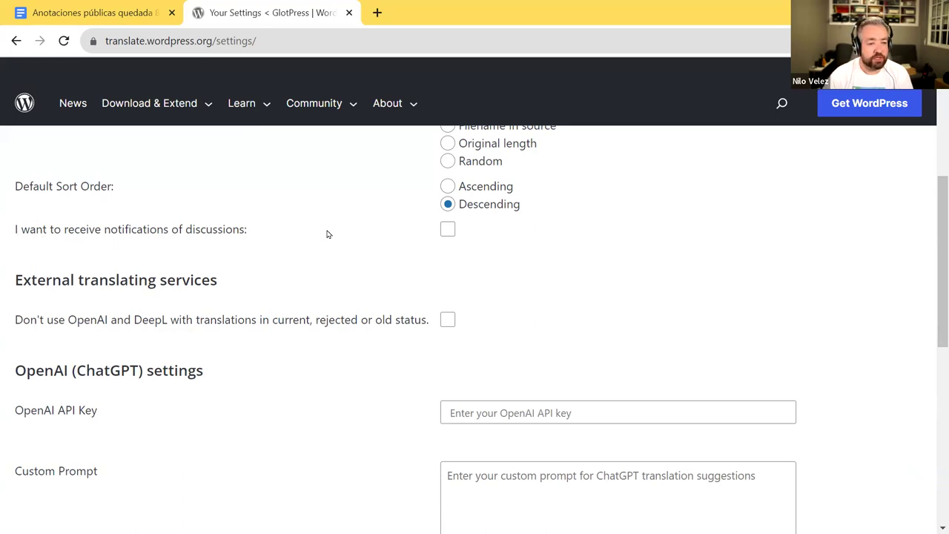
left_click(448, 230)
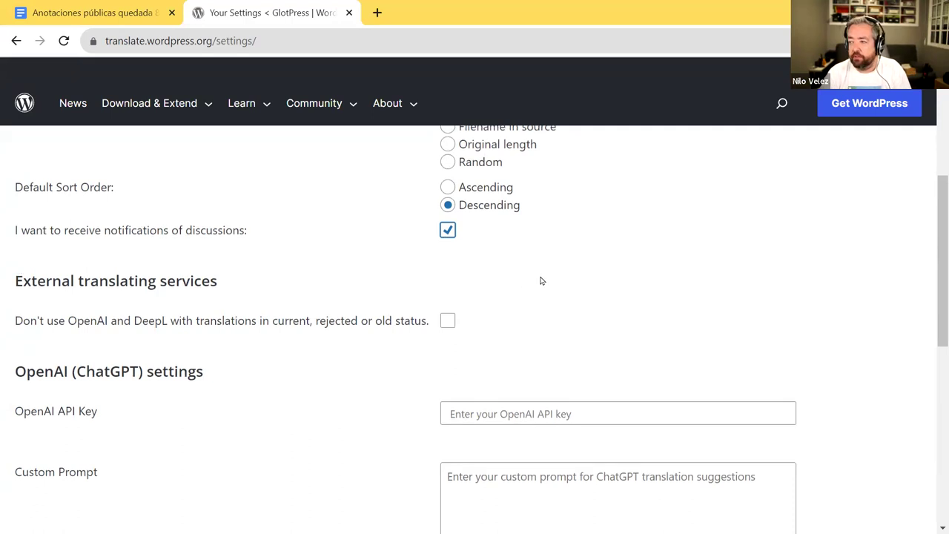
- Highlight the sort order and notification options, then go back to the meeting notes document
scroll(540, 278, "up", 2)
mouse_move(926, 70)
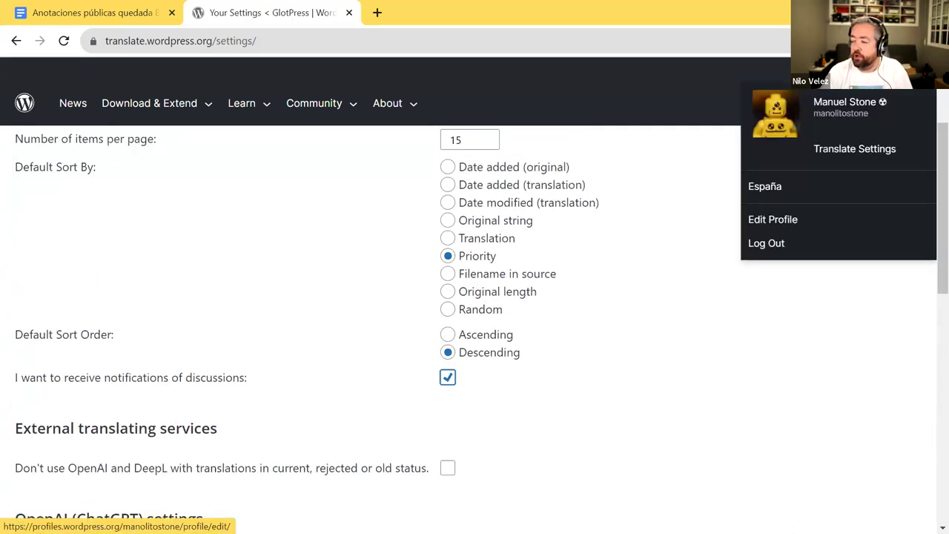
scroll(192, 308, "down", 2)
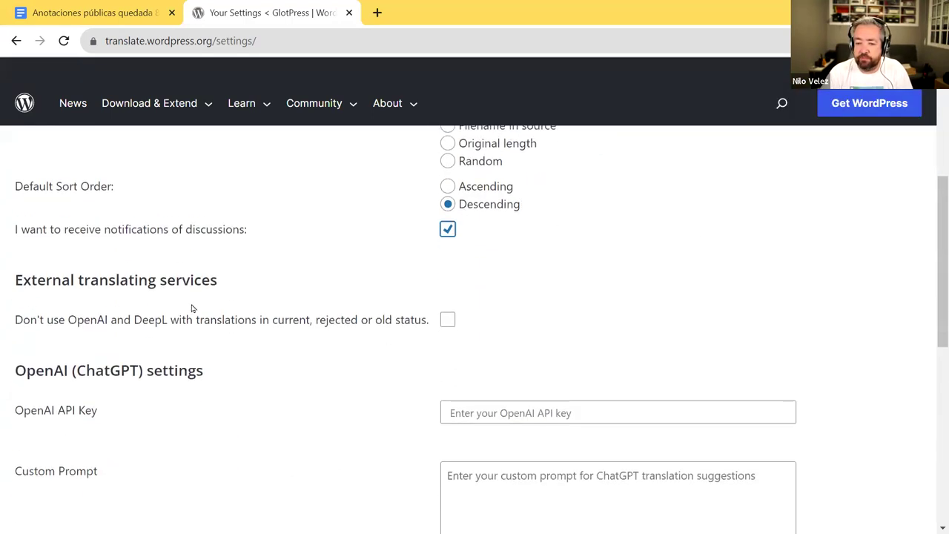
left_click_drag(4, 237, 259, 235)
left_click(264, 237)
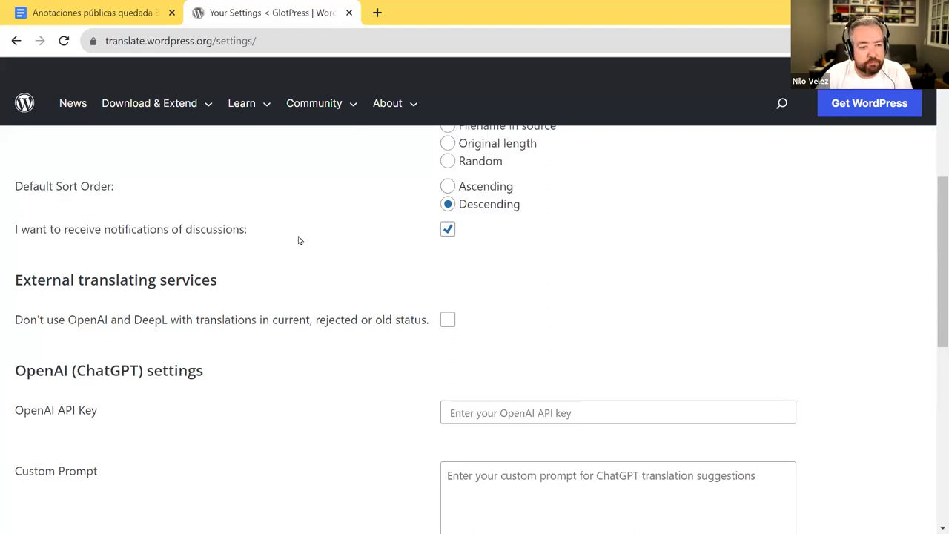
scroll(308, 234, "up", 1)
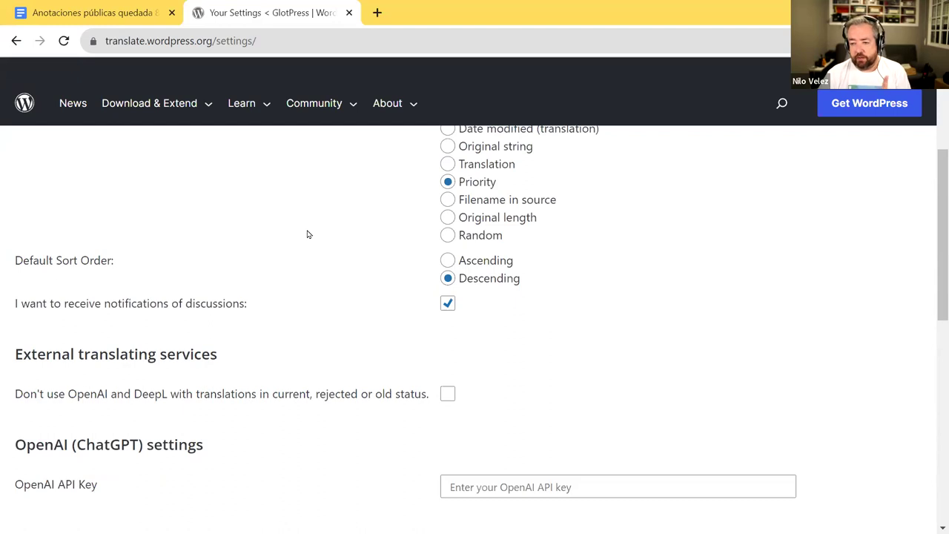
left_click(125, 13)
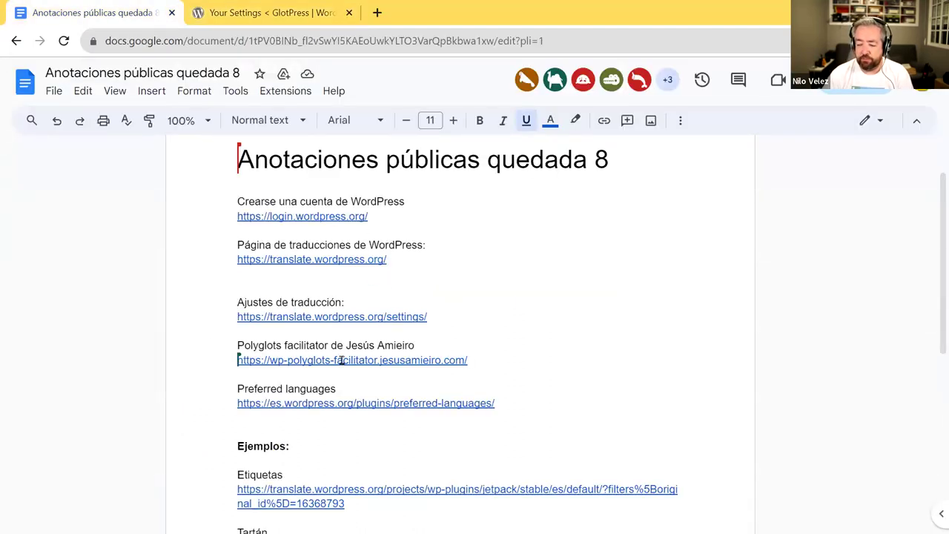
- Open the wp-polyglots-facilitator link from the notes in a new background tab
mouse_move(341, 359)
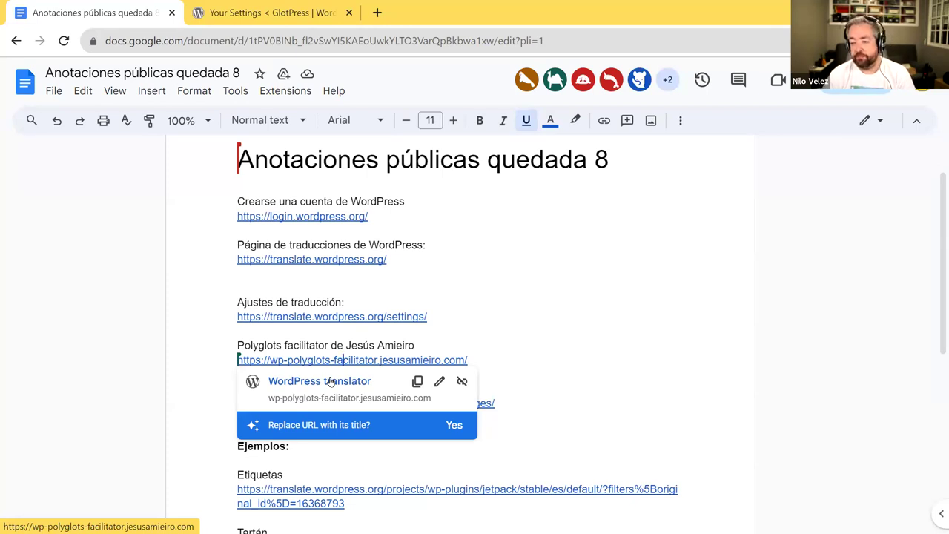
middle_click(331, 381)
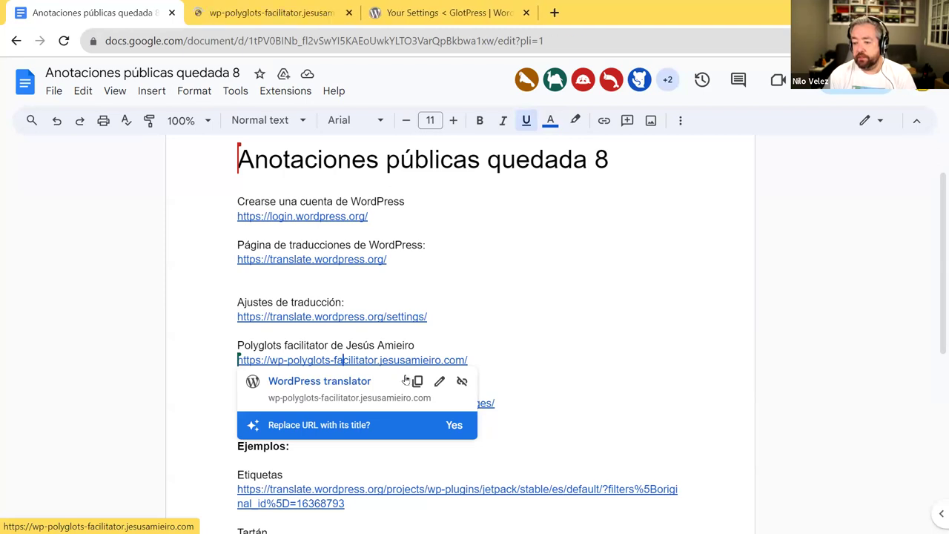
- In WordPress translator, keep type Plugin and branch Desarrollo, and enter slug 'machete'
left_click(278, 12)
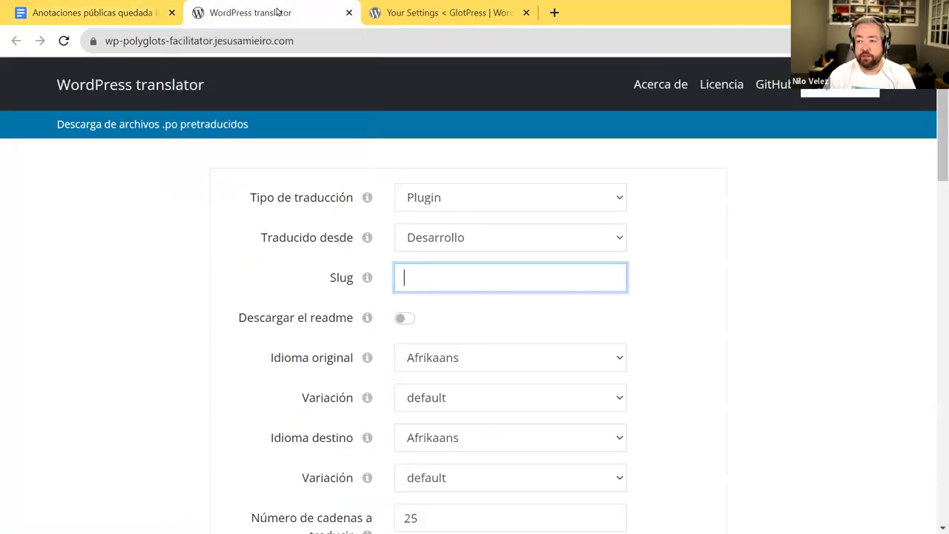
left_click(481, 201)
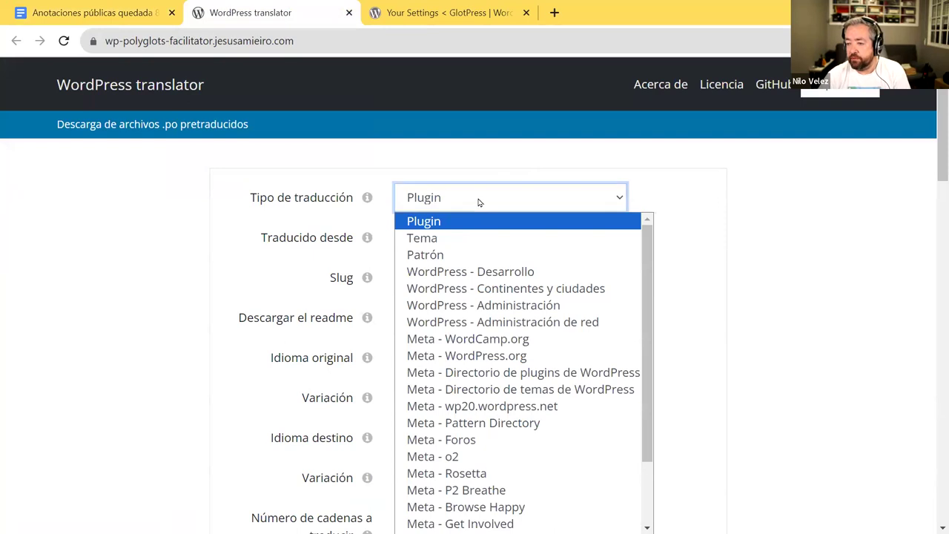
left_click(445, 201)
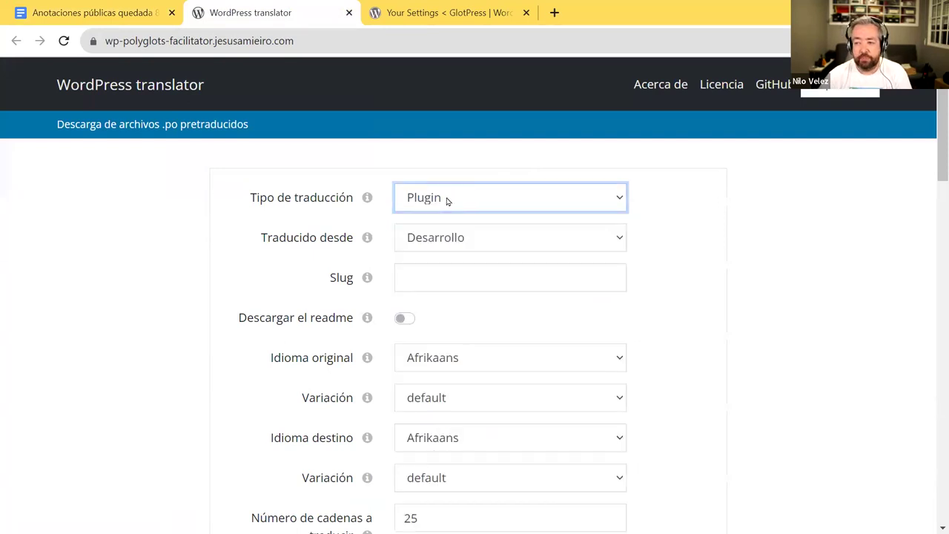
left_click(452, 238)
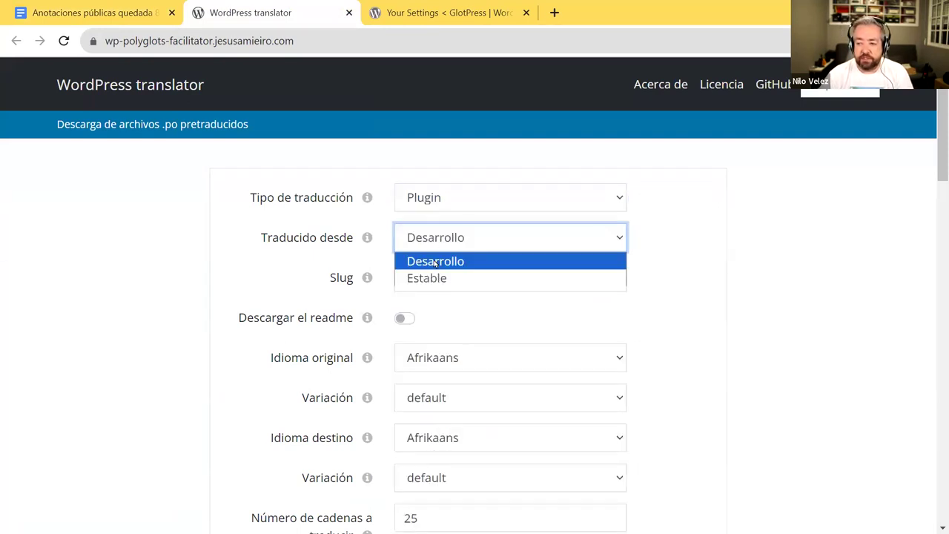
left_click(436, 261)
left_click(423, 274)
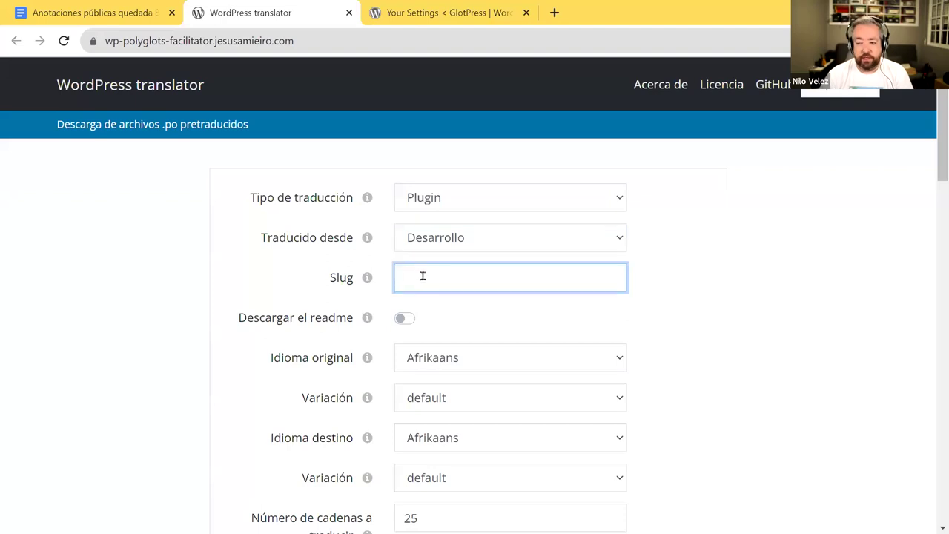
left_click(413, 18)
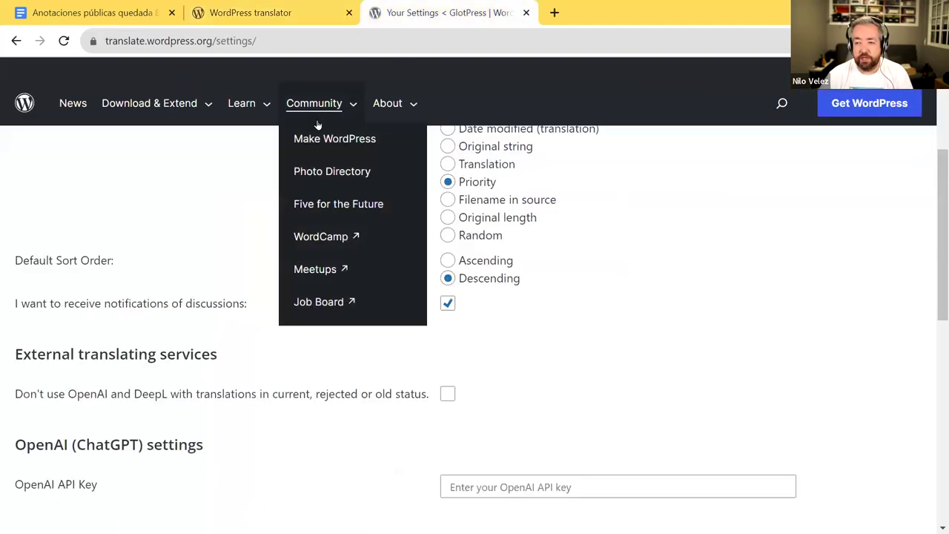
left_click_drag(215, 41, 251, 41)
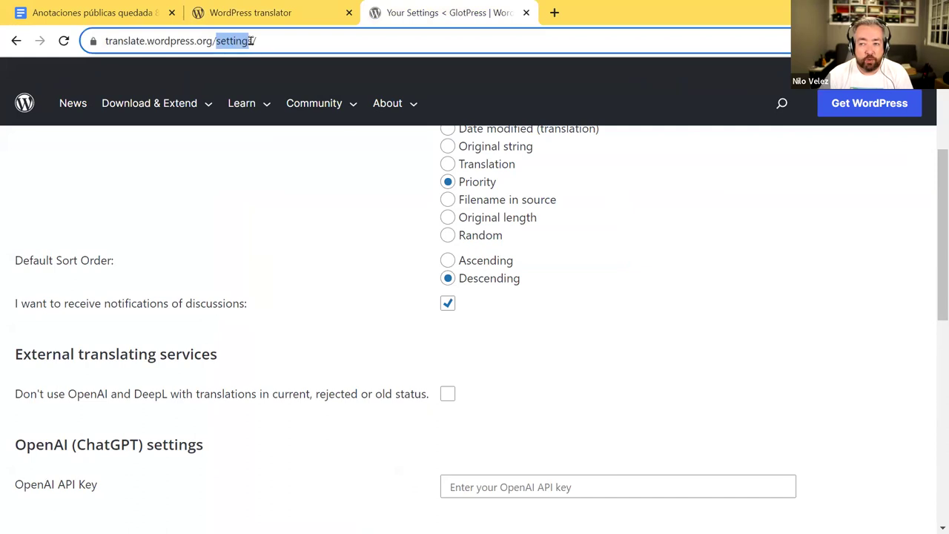
left_click(321, 11)
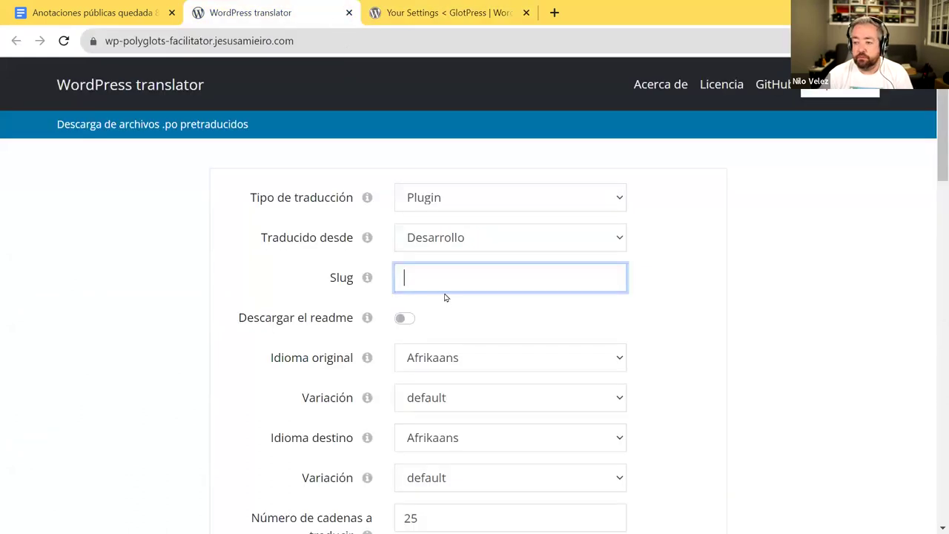
type("machete")
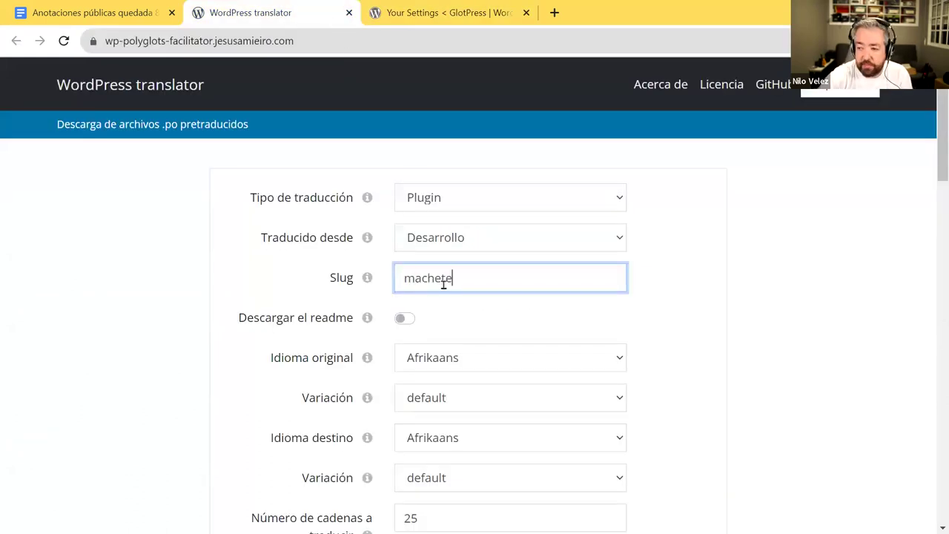
- Set the original language to Spanish (Spain) with the default variation
scroll(297, 261, "down", 2)
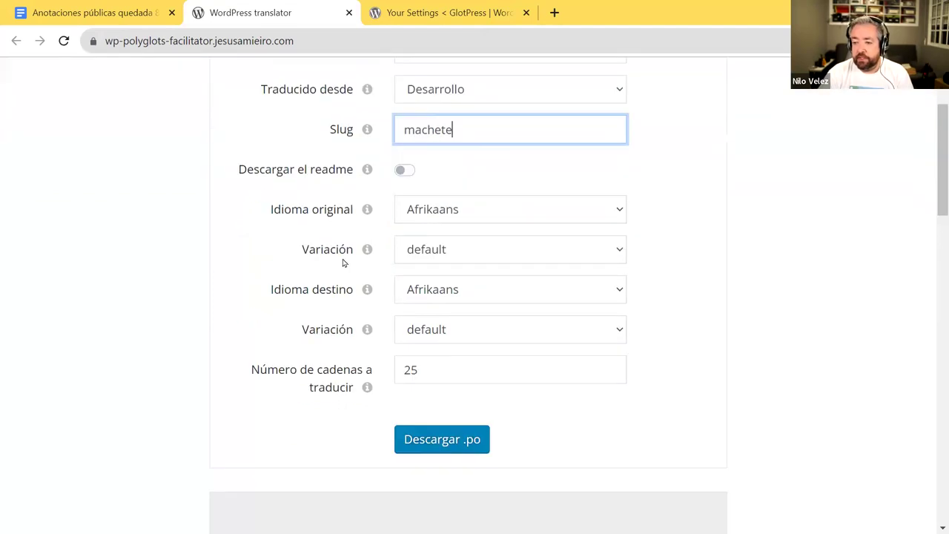
left_click(453, 213)
scroll(438, 337, "down", 6)
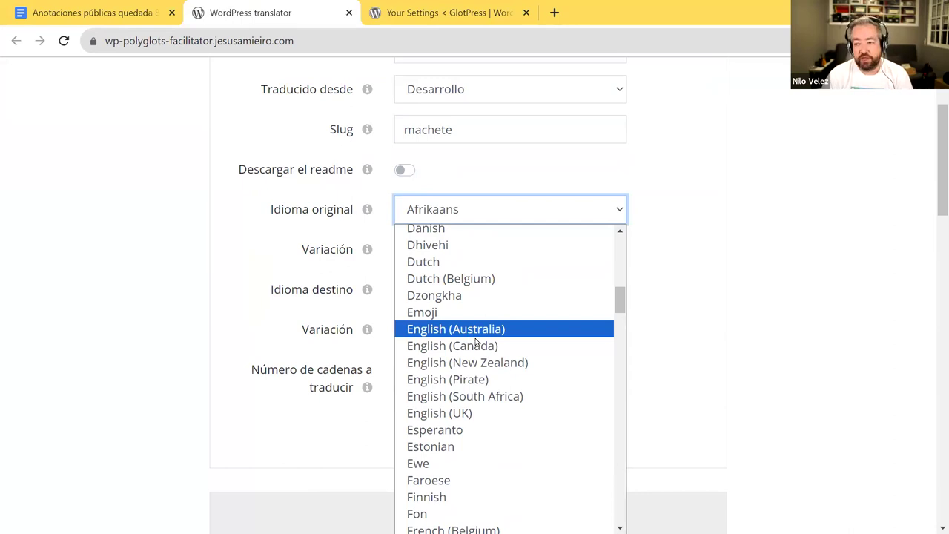
scroll(493, 353, "down", 20)
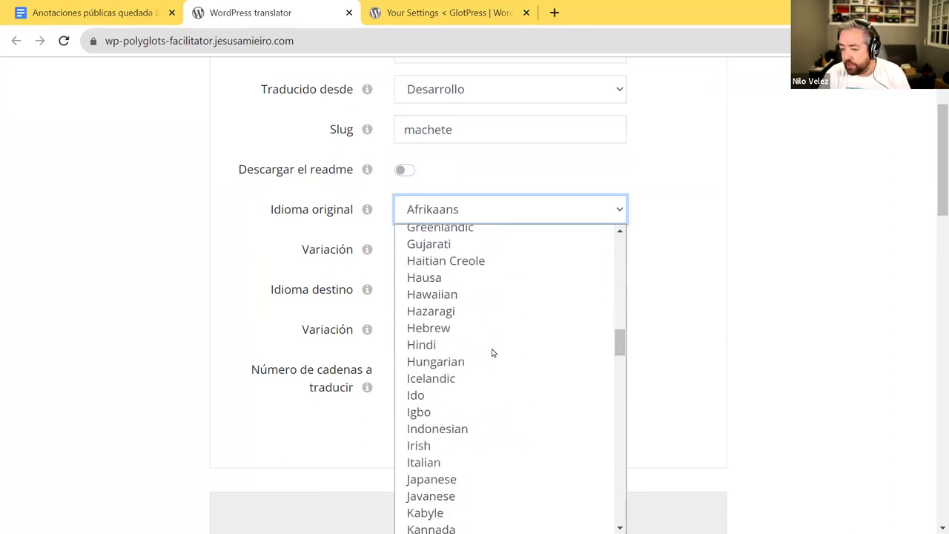
scroll(493, 353, "down", 3)
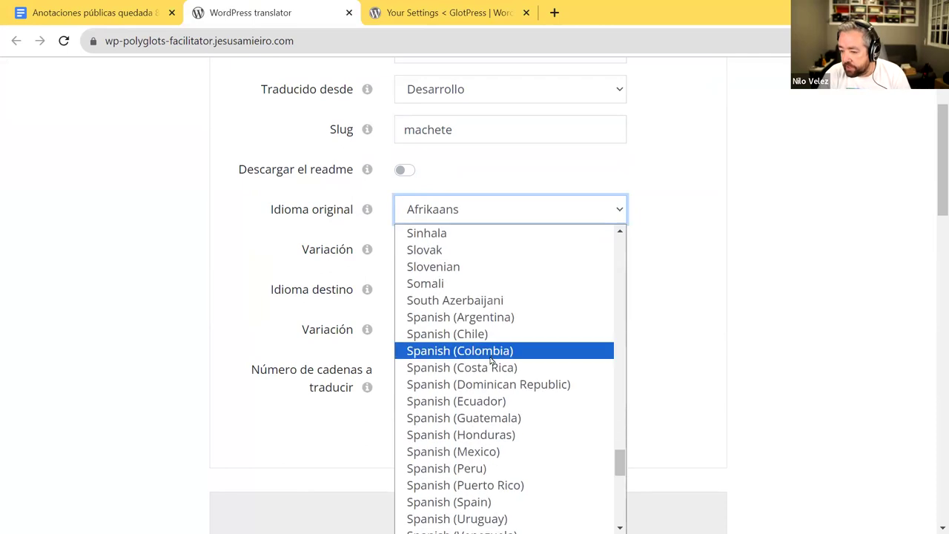
scroll(478, 353, "down", 2)
left_click(470, 354)
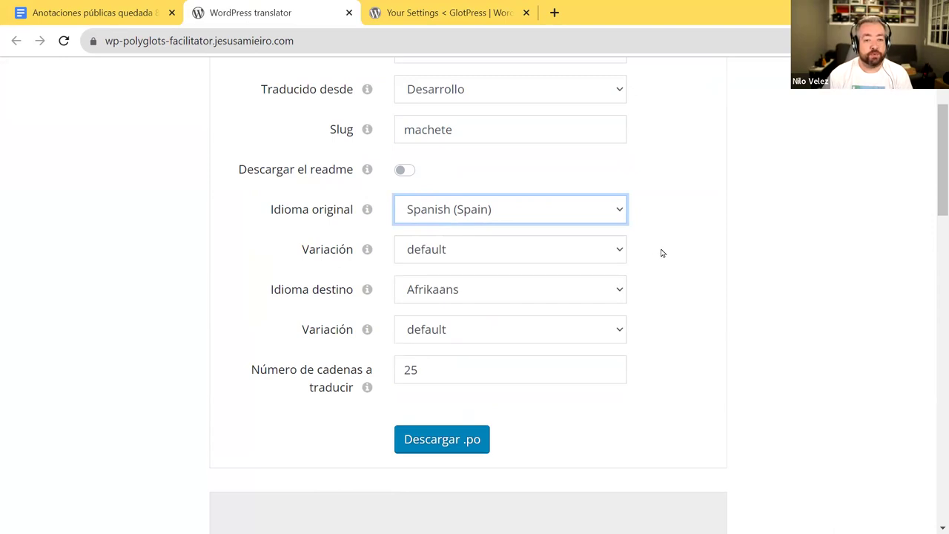
left_click(449, 250)
left_click(448, 250)
- Set the target language to Spanish (Colombia) and download the generated .po file
left_click(439, 291)
scroll(467, 163, "down", 9)
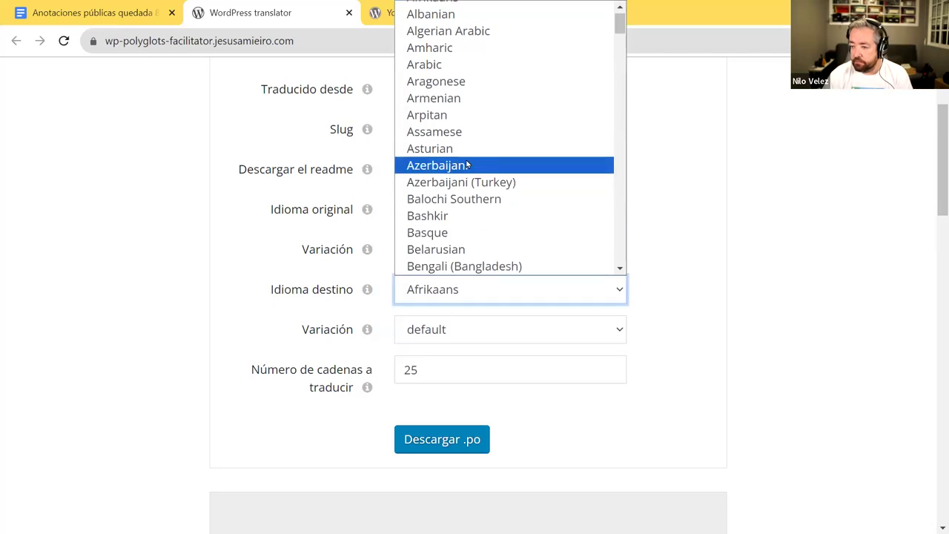
scroll(467, 163, "down", 20)
scroll(467, 164, "up", 3)
scroll(468, 164, "up", 7)
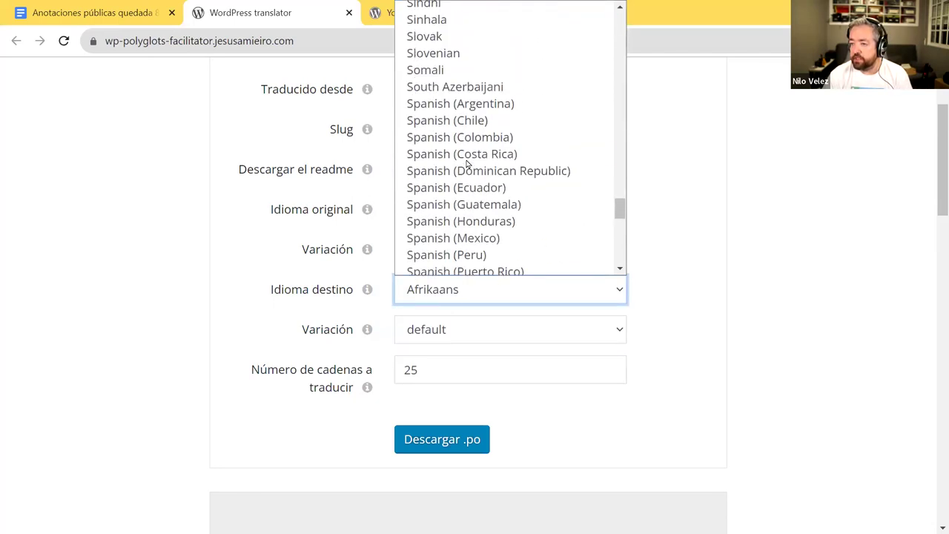
left_click(464, 137)
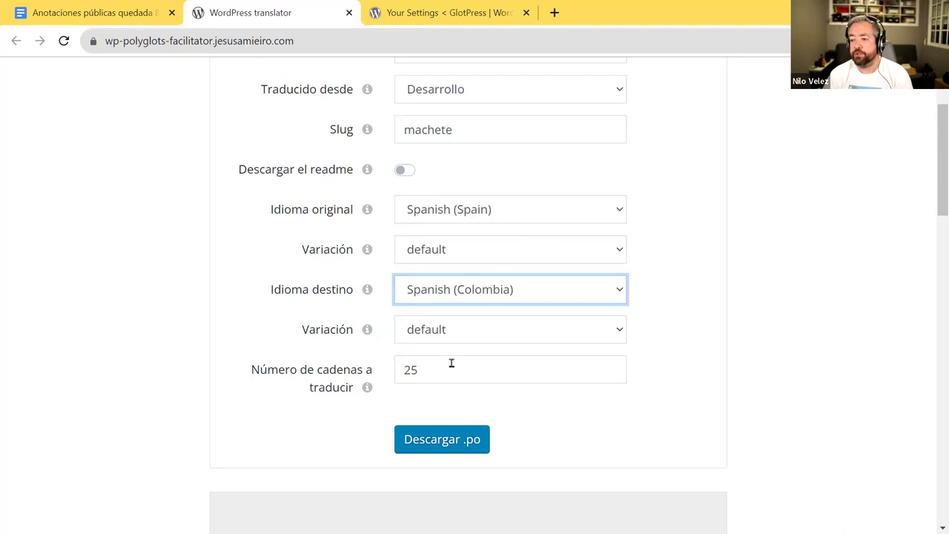
scroll(689, 289, "down", 2)
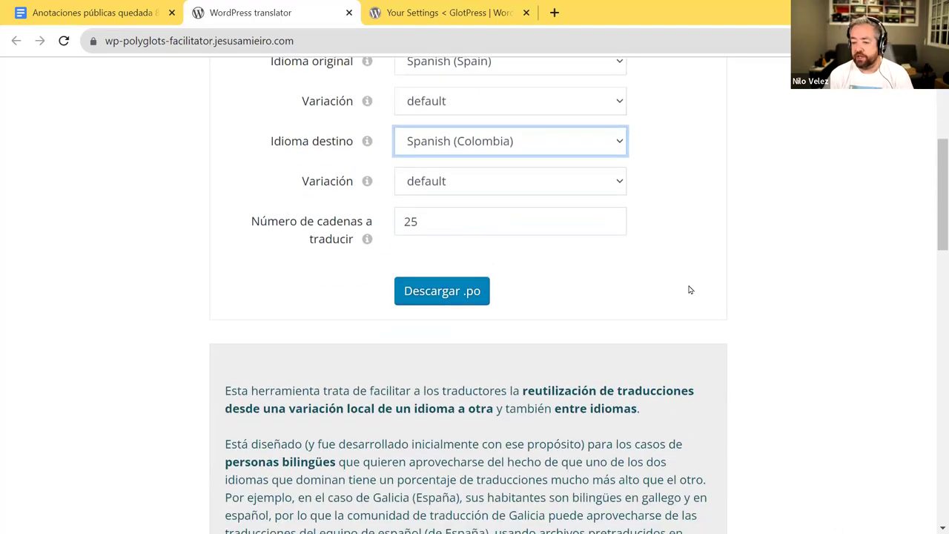
scroll(689, 289, "up", 2)
left_click(435, 442)
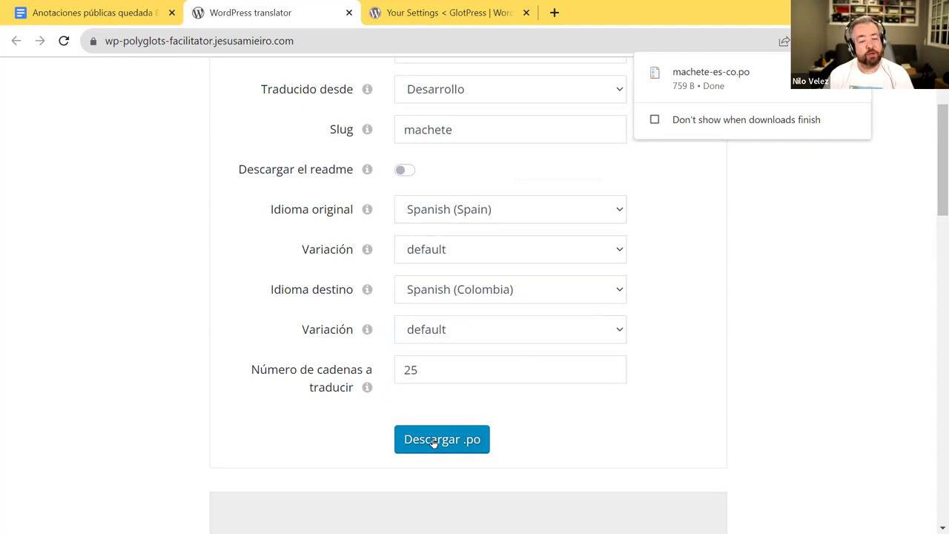
- Dismiss the download notice and open machete-es-co.po in Poedit
left_click(434, 443)
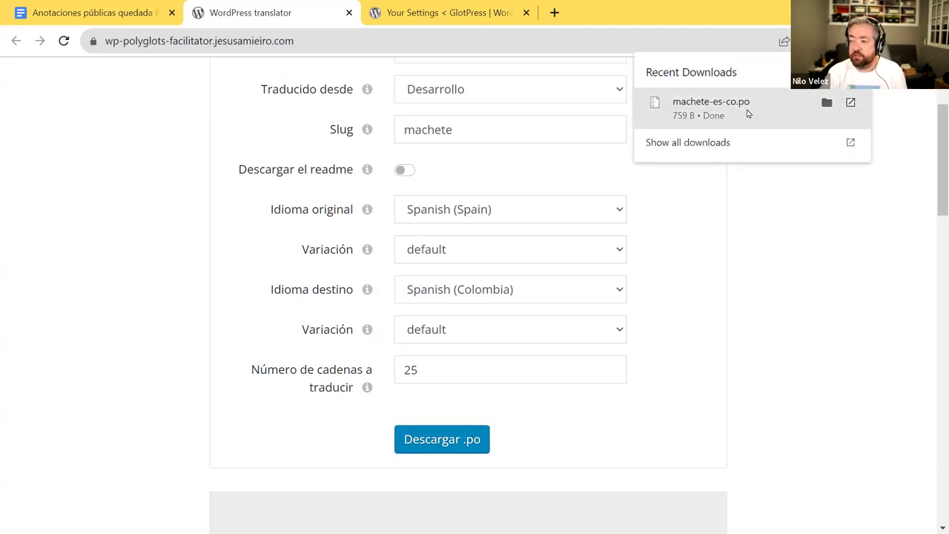
left_click(744, 113)
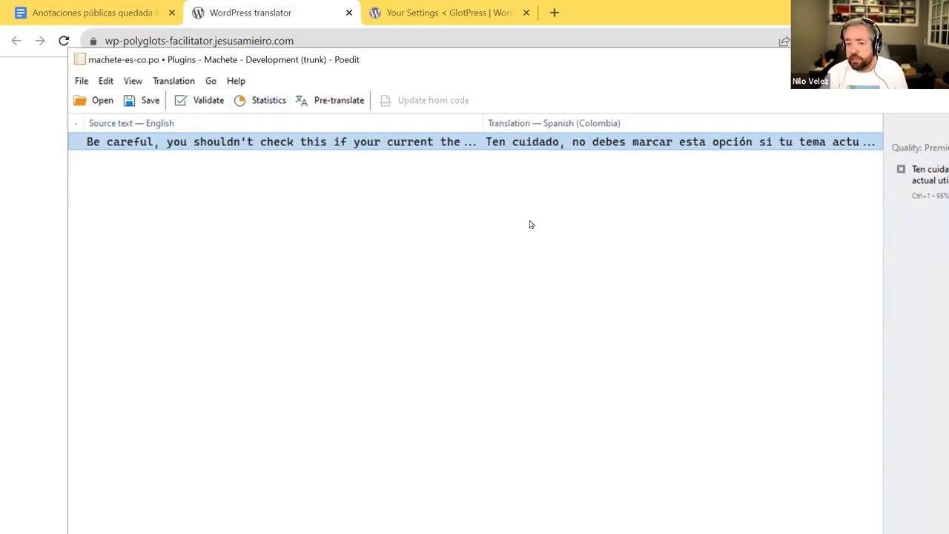
- Maximize Poedit to review the fully translated machete-es-co.po, then close the WordPress translator tab
double_click(565, 60)
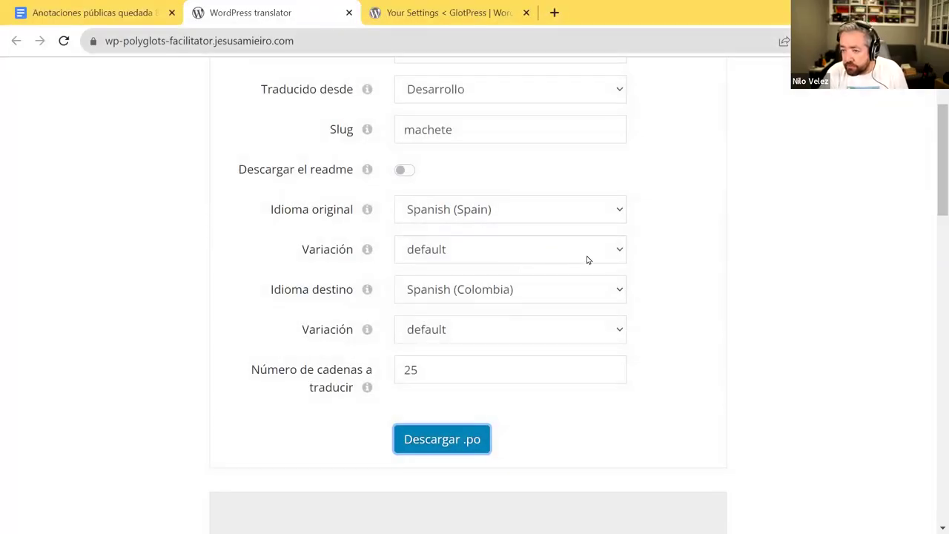
scroll(588, 260, "up", 2)
scroll(588, 260, "down", 1)
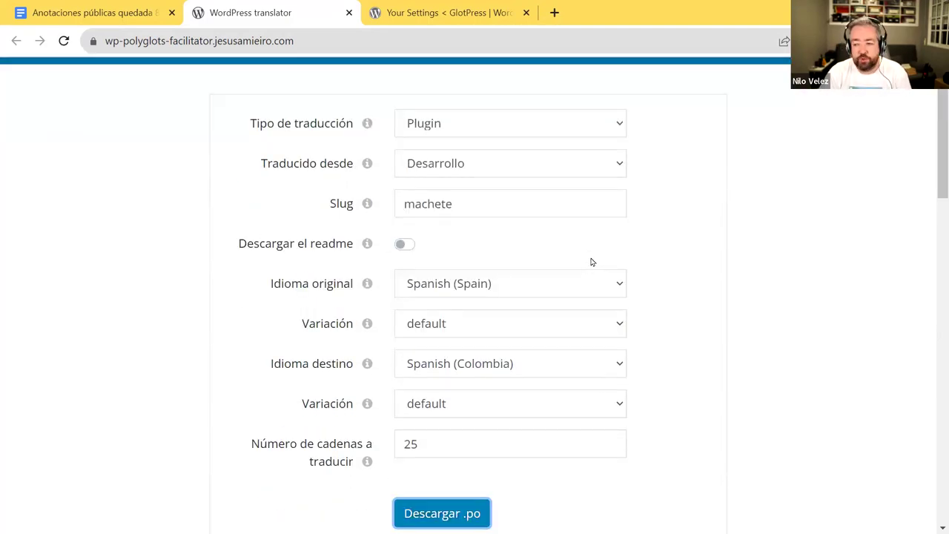
middle_click(307, 17)
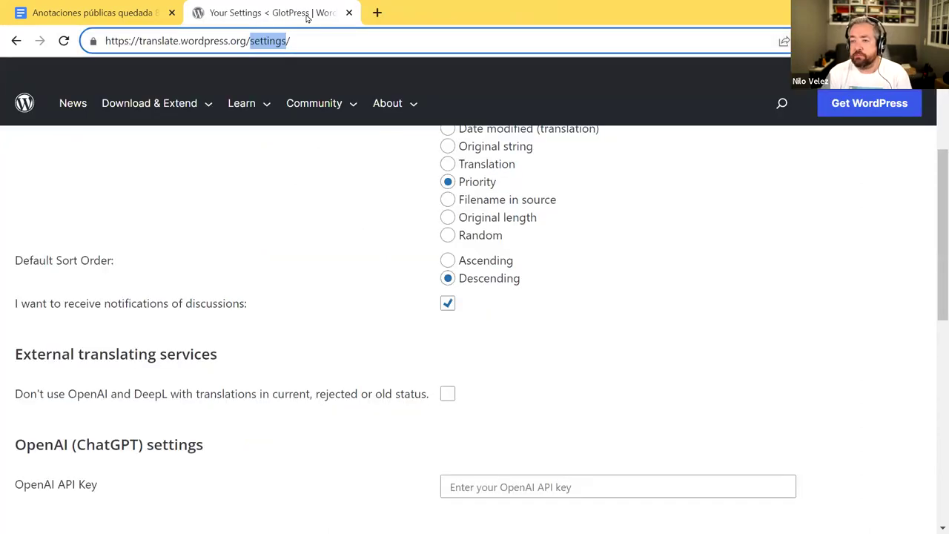
- Visit the account profile editing page and go back to Your Settings
left_click(303, 248)
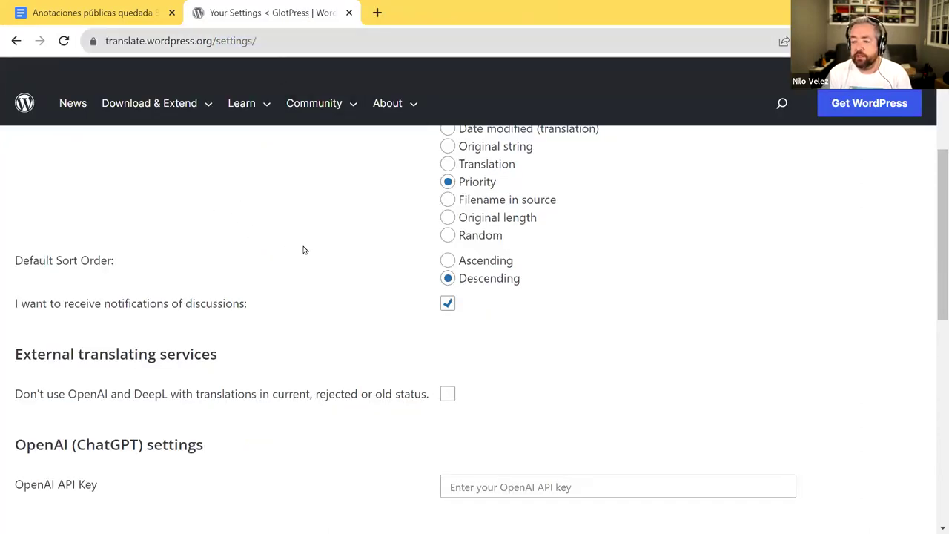
scroll(303, 248, "up", 3)
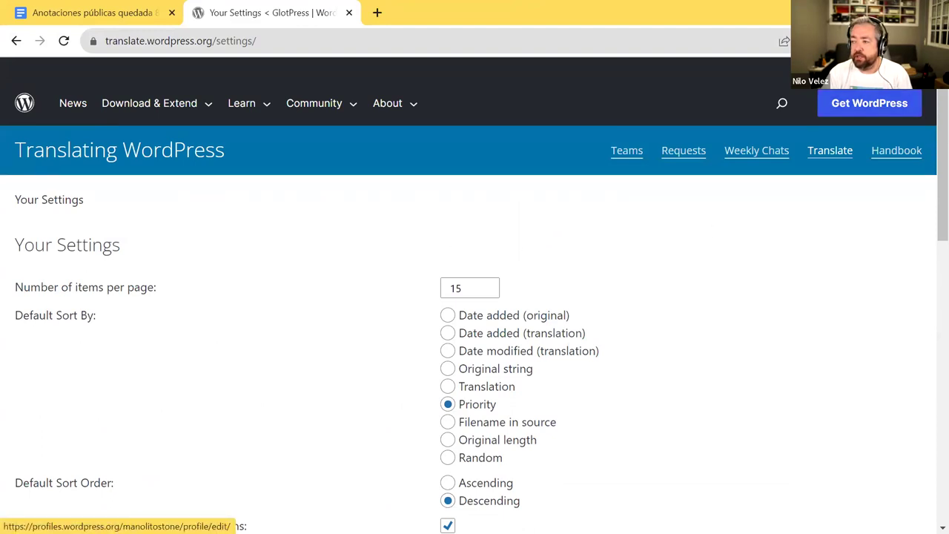
left_click(916, 103)
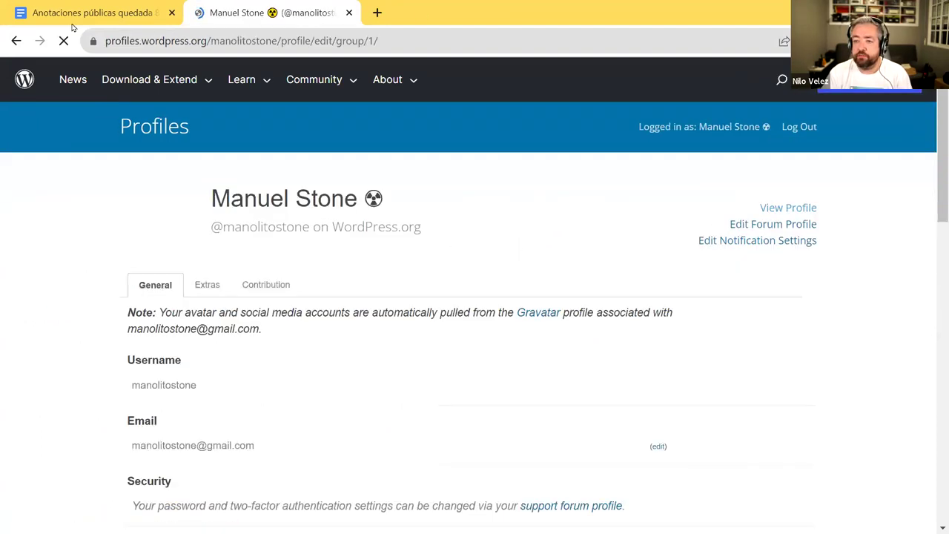
key("alt+Left")
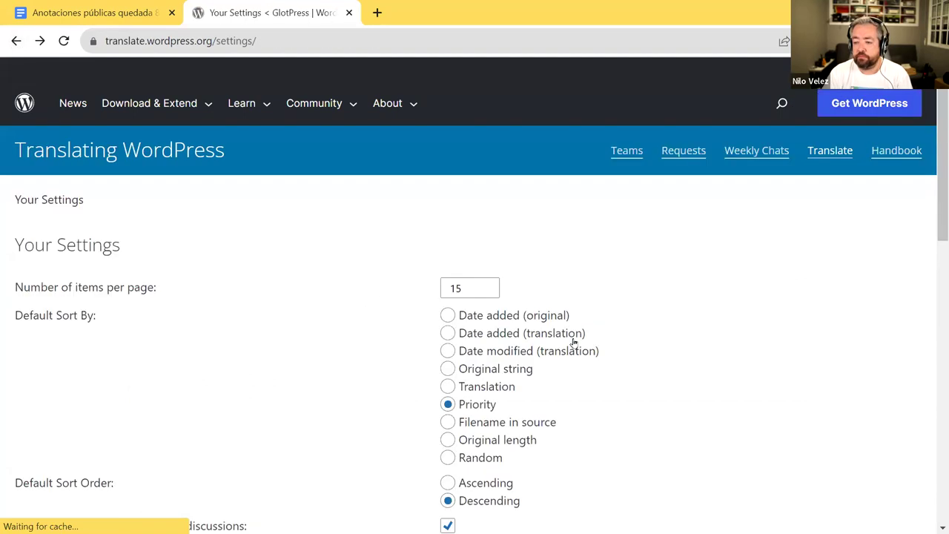
- Scroll to the OpenAI (ChatGPT) and DeepL settings, highlighting their headings
scroll(572, 343, "down", 6)
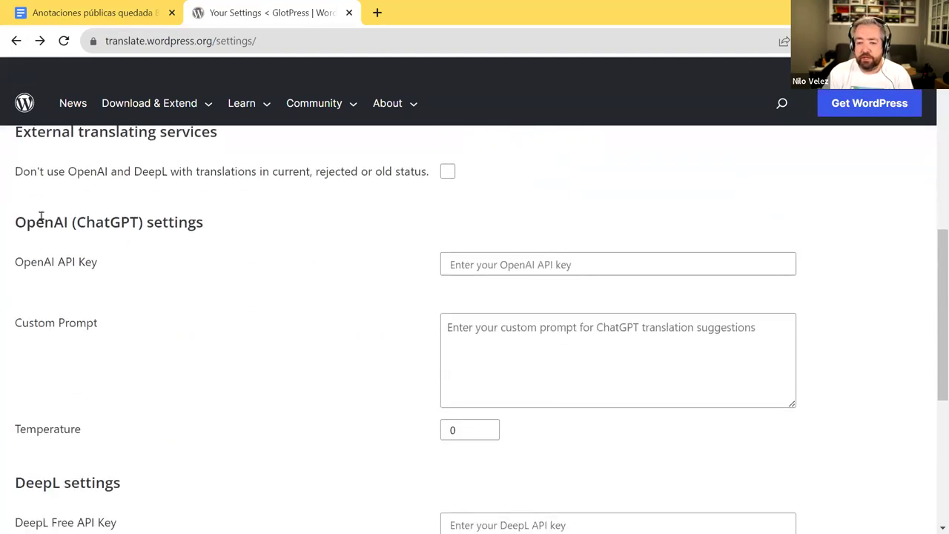
left_click_drag(16, 221, 239, 220)
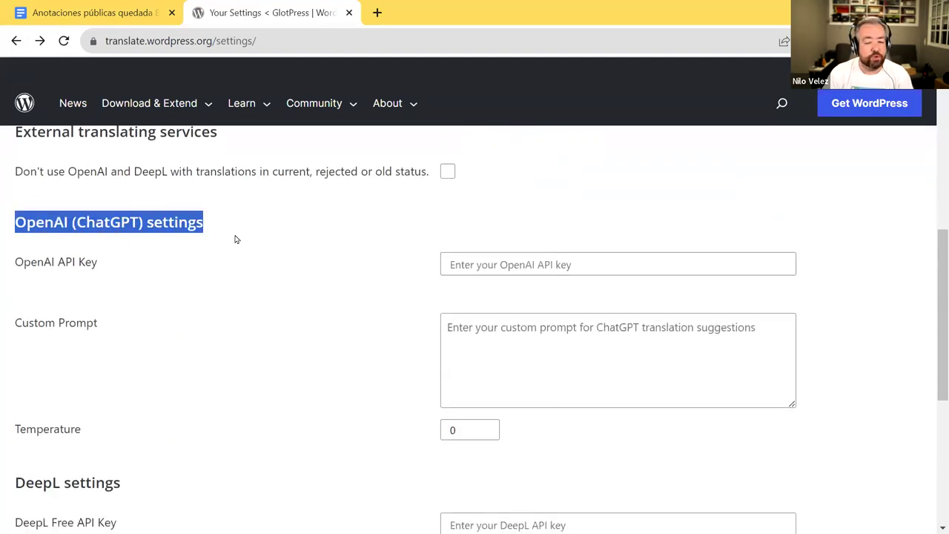
left_click(79, 219)
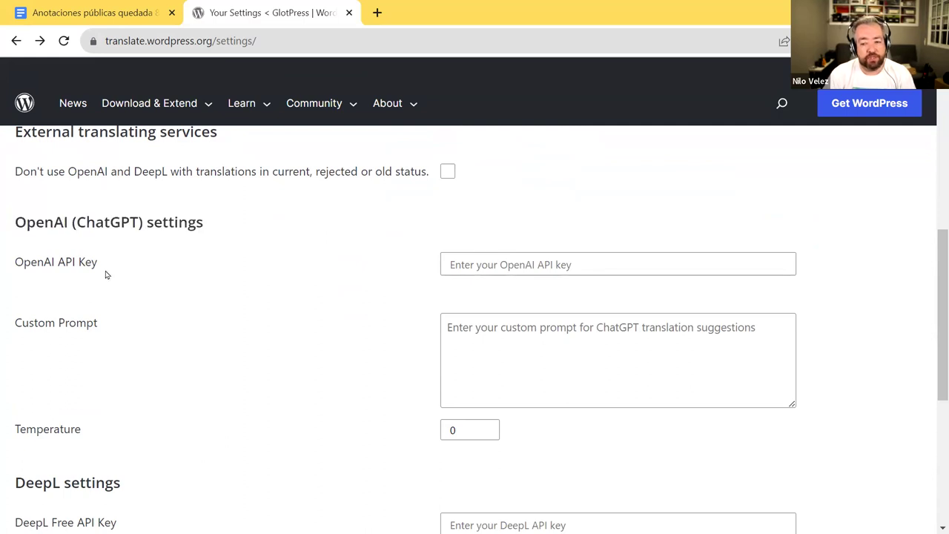
scroll(127, 439, "down", 1)
scroll(128, 439, "down", 1)
left_click_drag(14, 334, 129, 336)
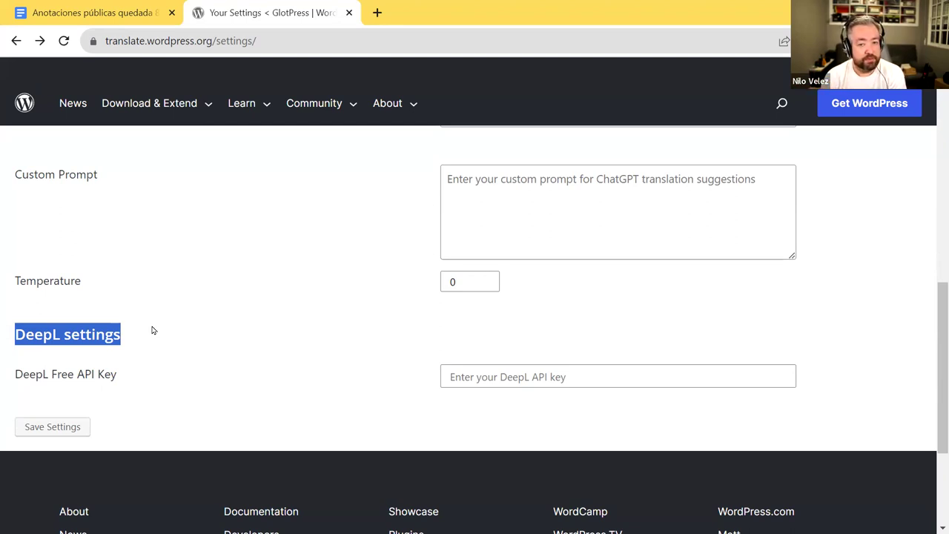
- Switch to the DeepL translator window and maximize it to full screen
left_click(278, 40)
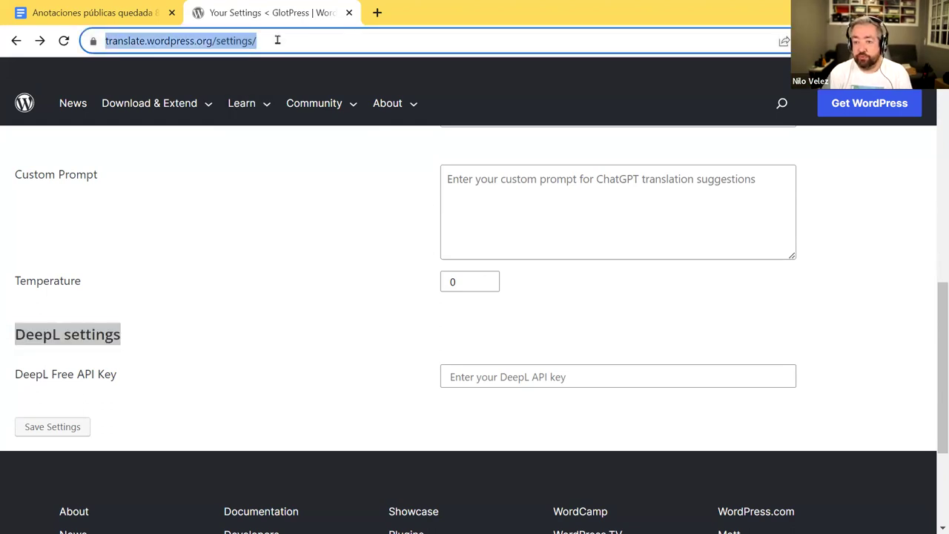
left_click(379, 12)
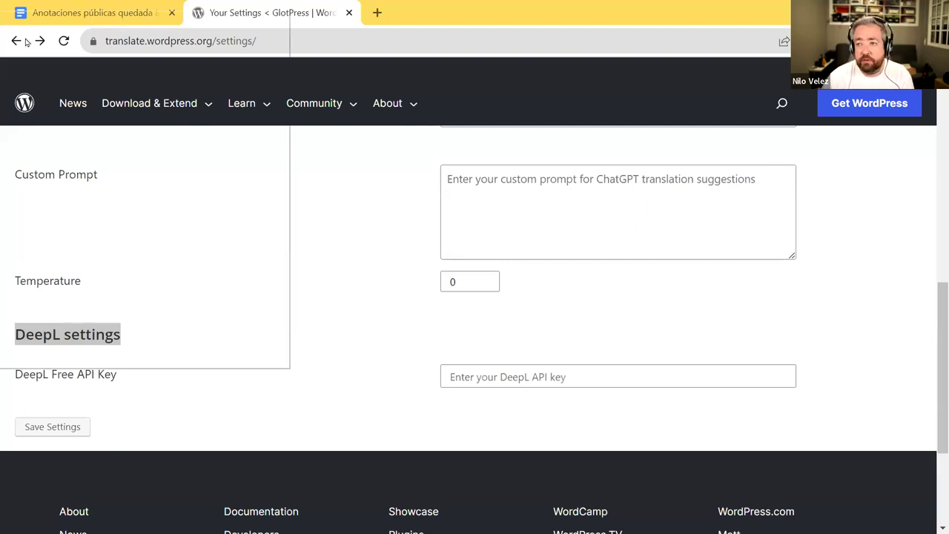
double_click(421, 31)
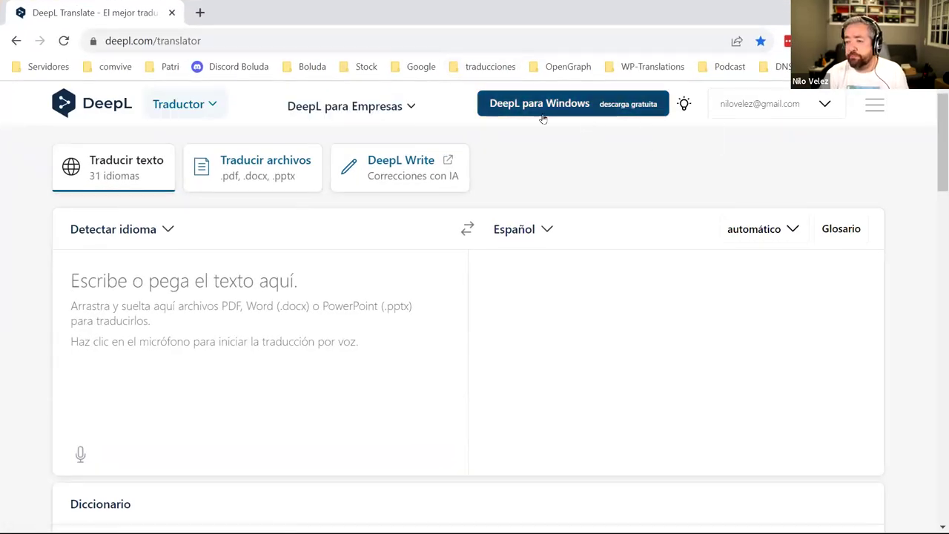
- Load the DeepL translator site in a new tab beside the GlotPress settings
left_click(874, 104)
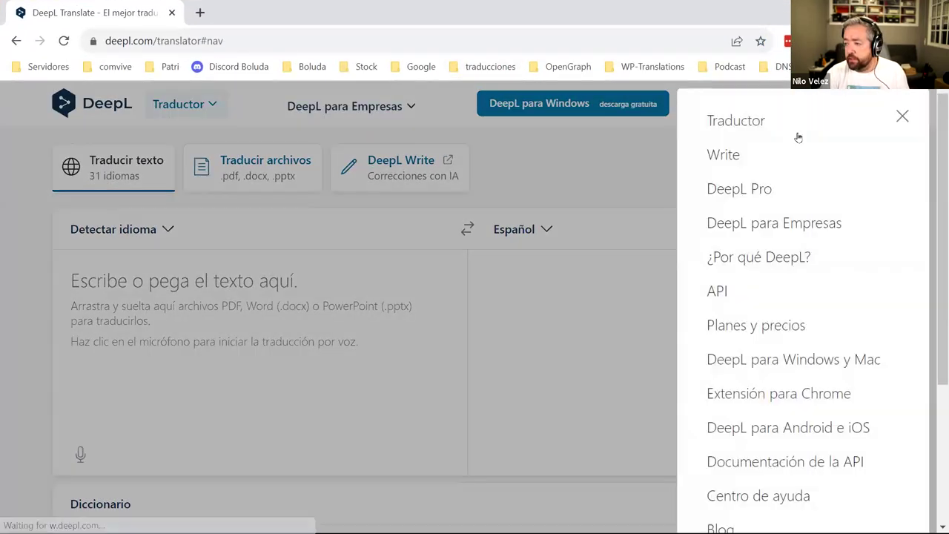
left_click(605, 157)
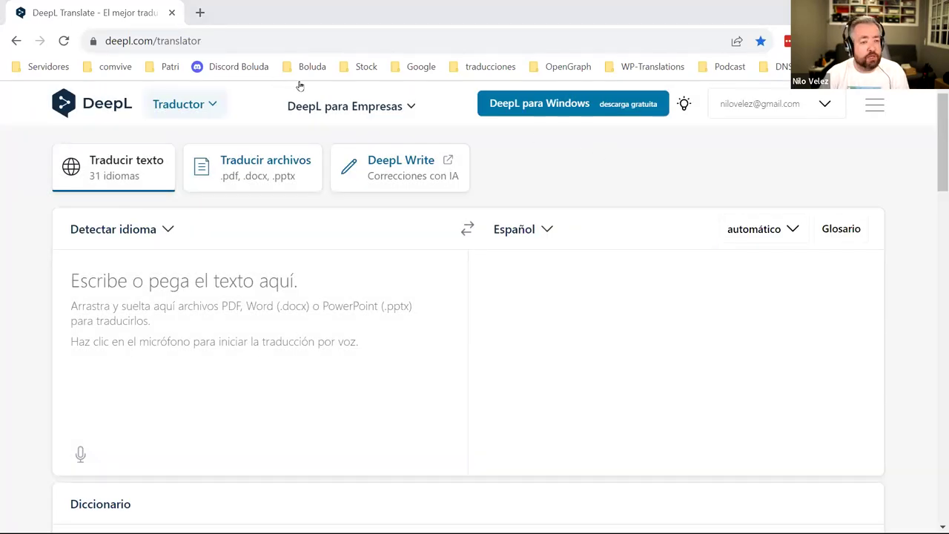
key("alt+Tab")
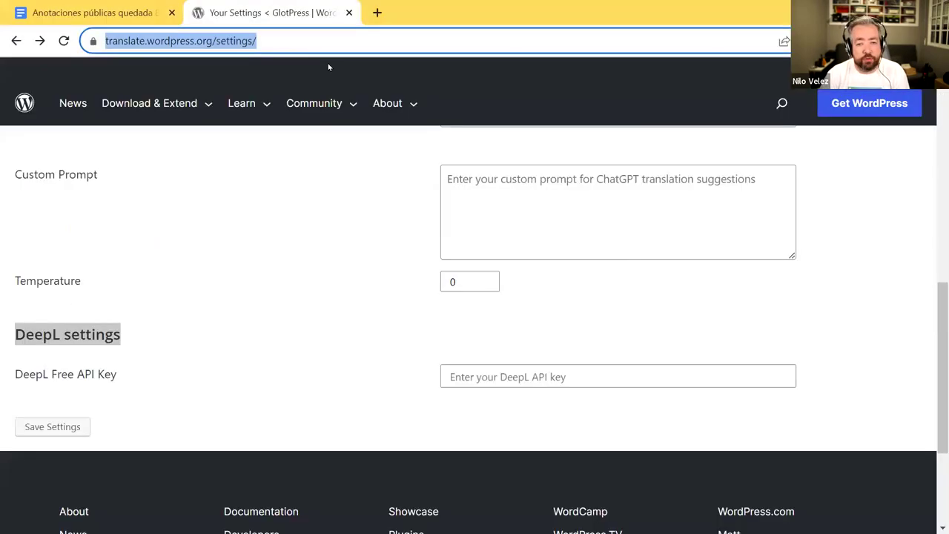
left_click(378, 12)
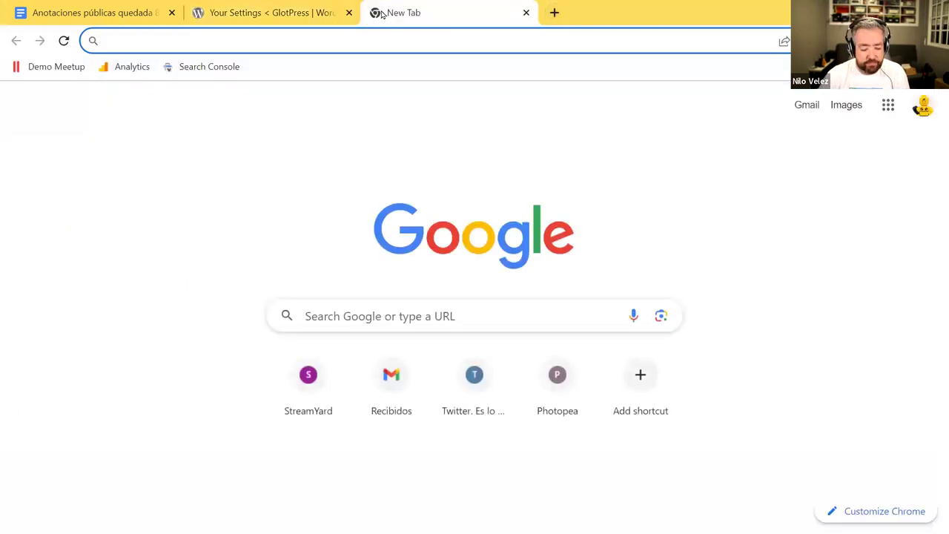
type("de")
key("Return")
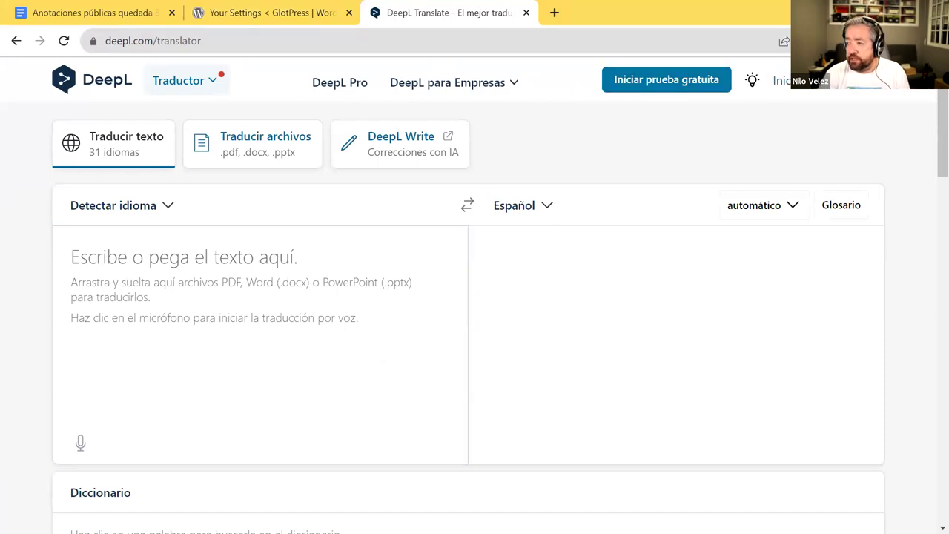
- Go to DeepL's Iniciar sesión page and switch to Regístrate to create an account
left_click(785, 80)
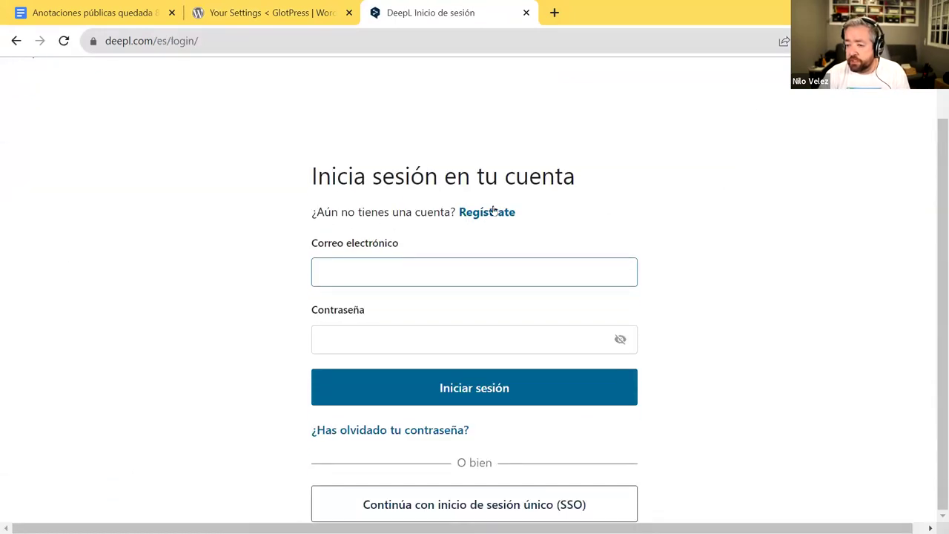
left_click(17, 40)
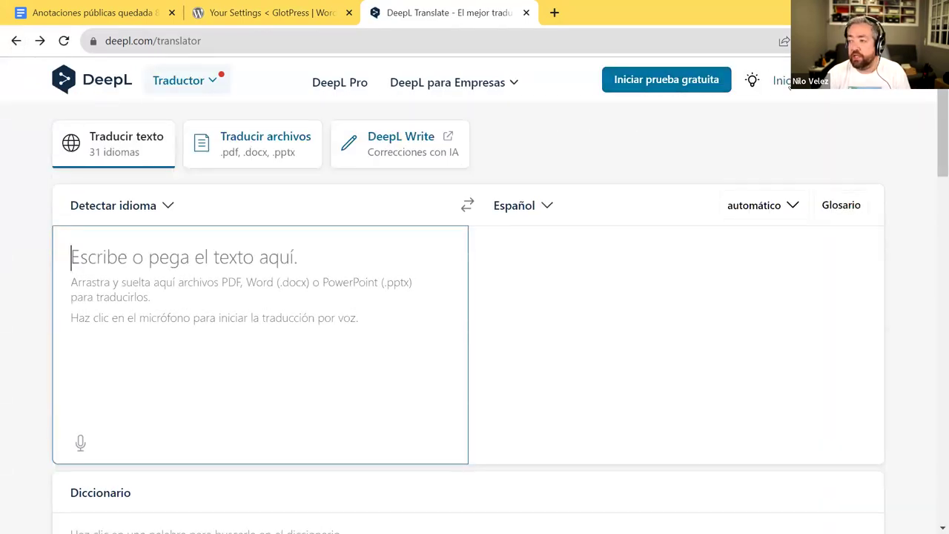
left_click(779, 80)
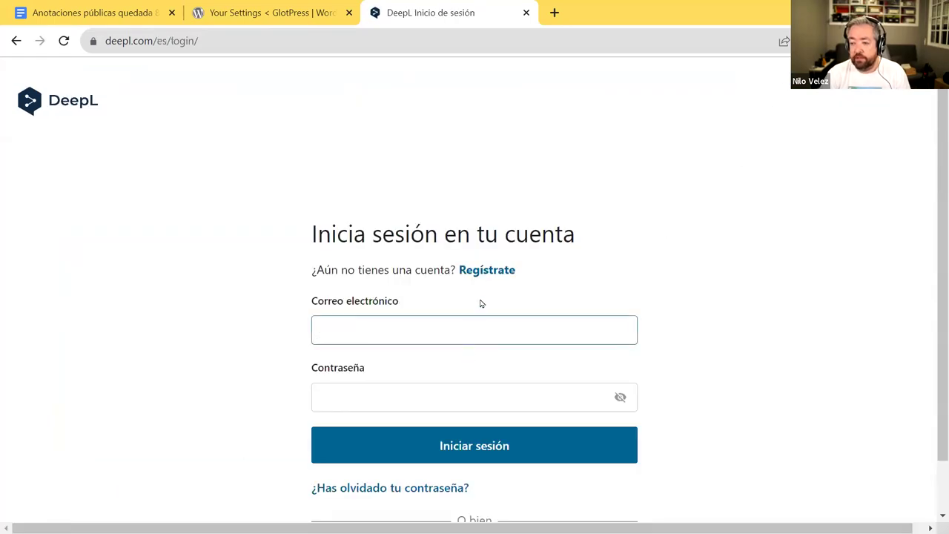
left_click(486, 270)
left_click(447, 319)
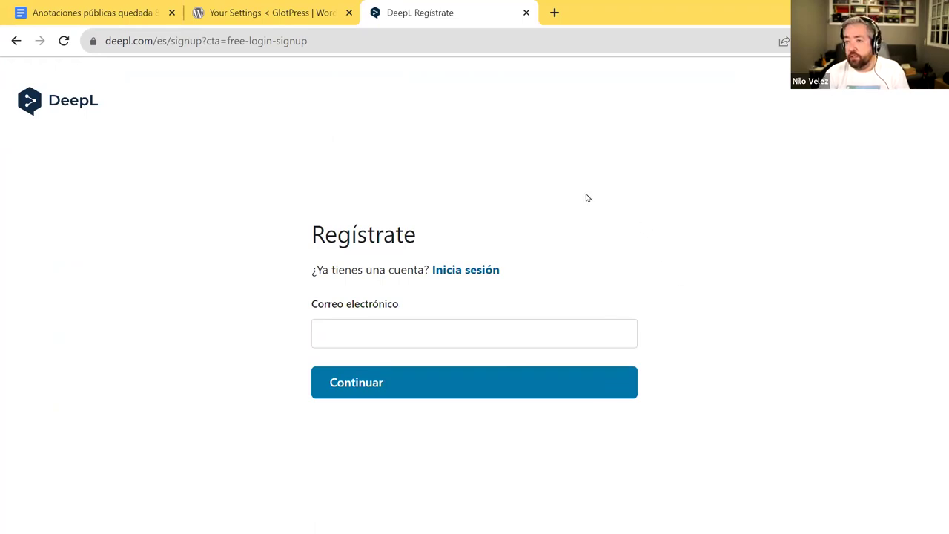
- Sign up for DeepL with the saved e-mail address and Chrome's suggested strong password
left_click(362, 345)
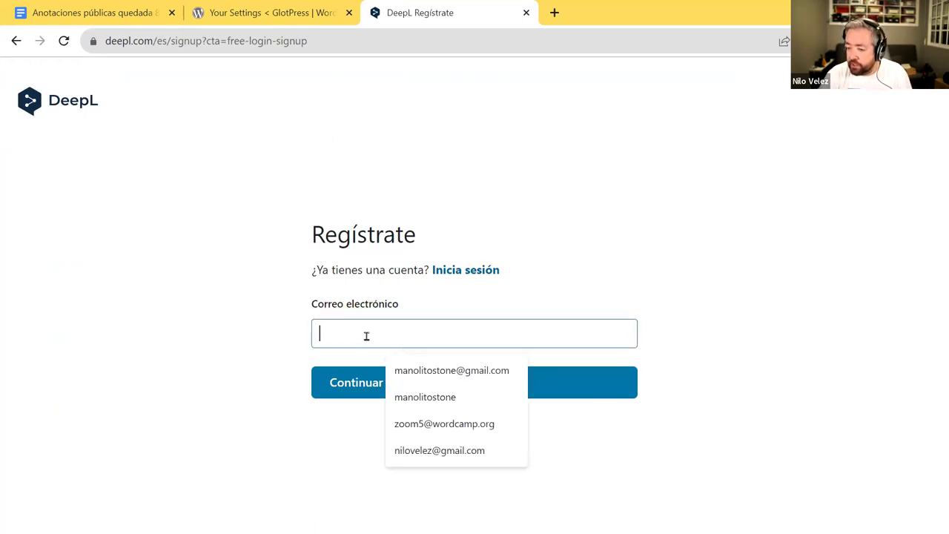
left_click(460, 371)
left_click(528, 381)
left_click(373, 326)
left_click(483, 371)
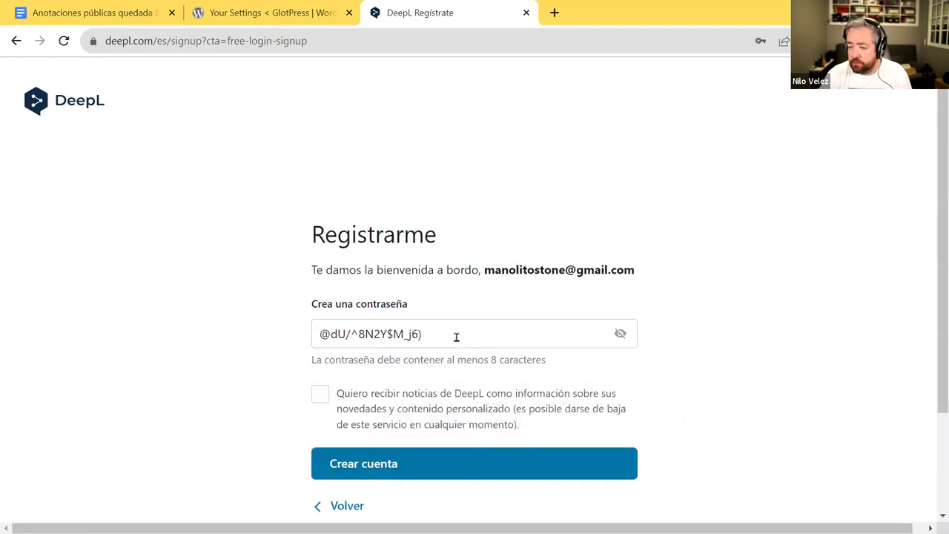
left_click_drag(455, 335, 190, 334)
left_click(197, 327)
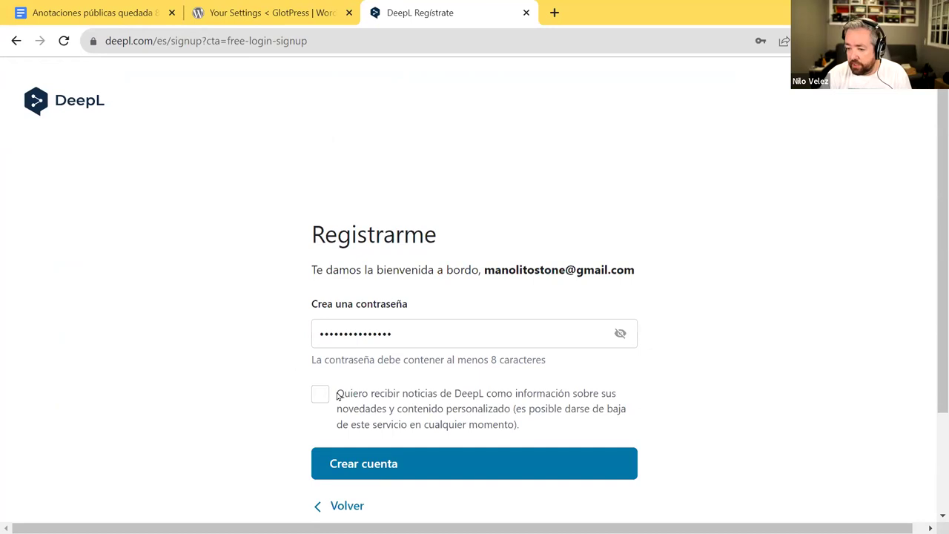
left_click(369, 460)
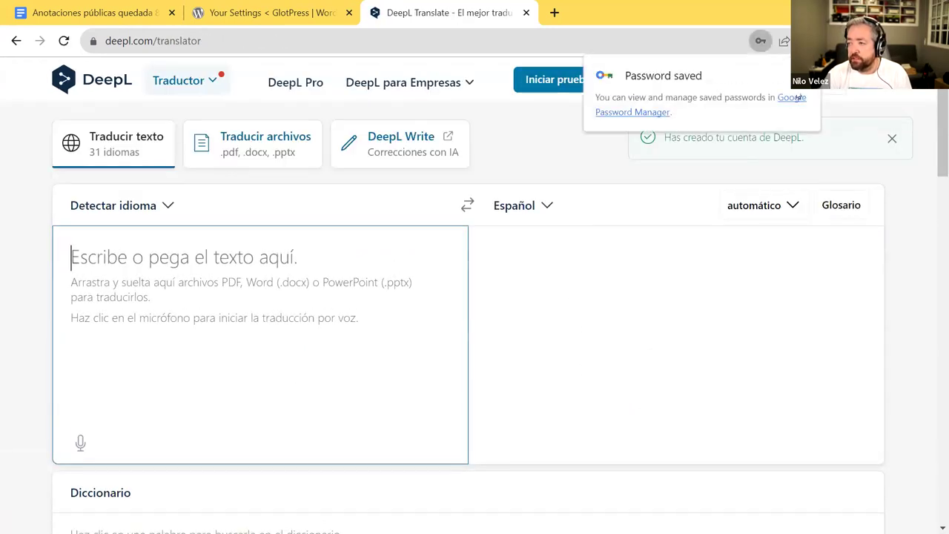
- Open the new account's 'Tu cuenta de DeepL' page from the account menu
left_click(797, 83)
left_click(893, 138)
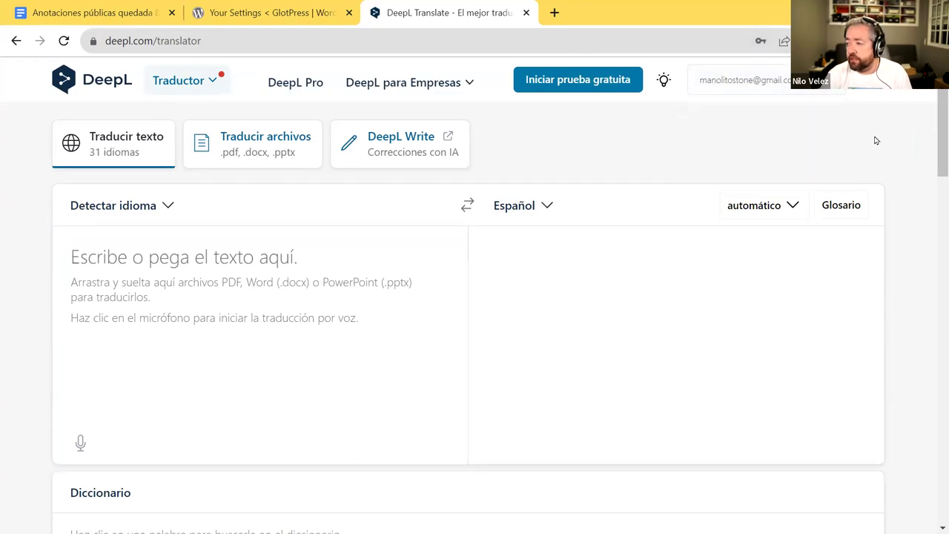
left_click(741, 118)
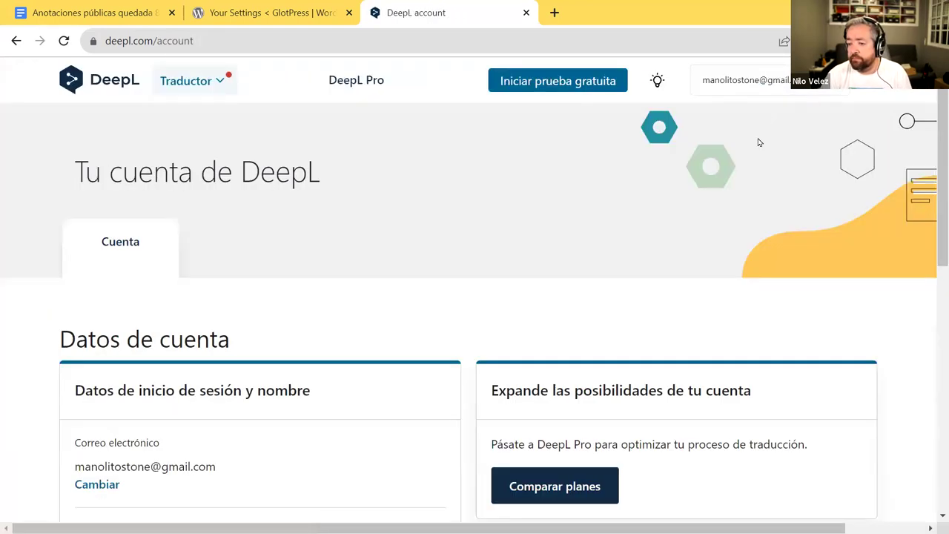
- Look over the new DeepL account page, briefly opening and closing a new tab
scroll(547, 256, "down", 3)
scroll(422, 233, "up", 3)
scroll(396, 233, "down", 2)
scroll(396, 232, "down", 4)
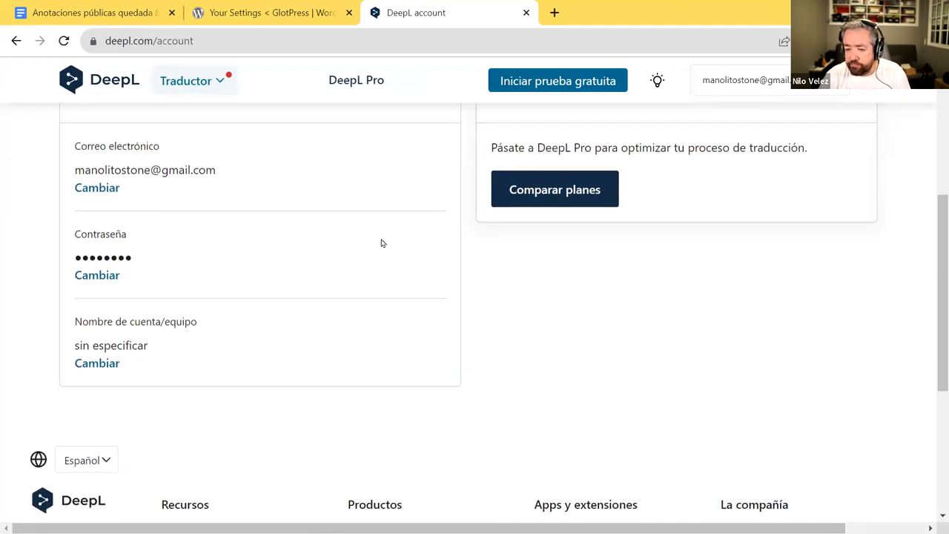
scroll(368, 248, "up", 1)
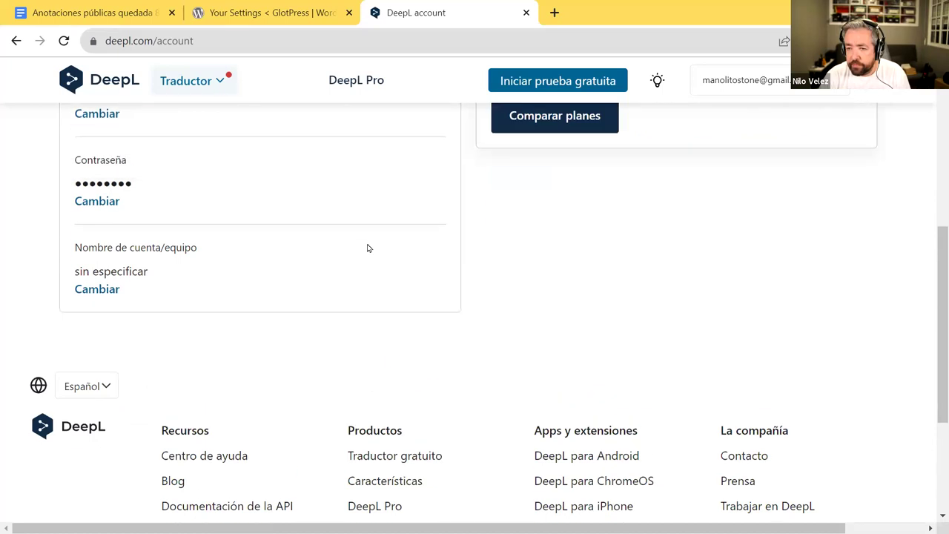
scroll(369, 248, "up", 4)
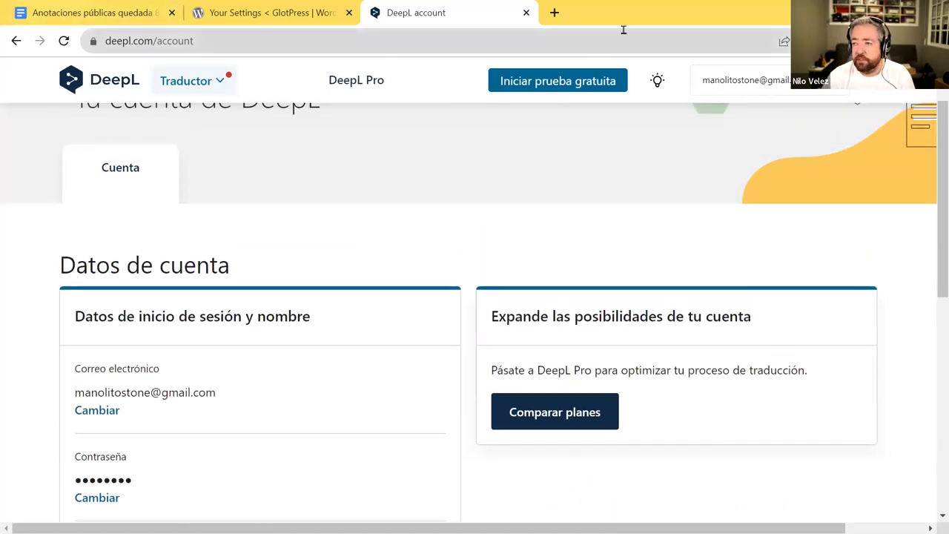
left_click(554, 13)
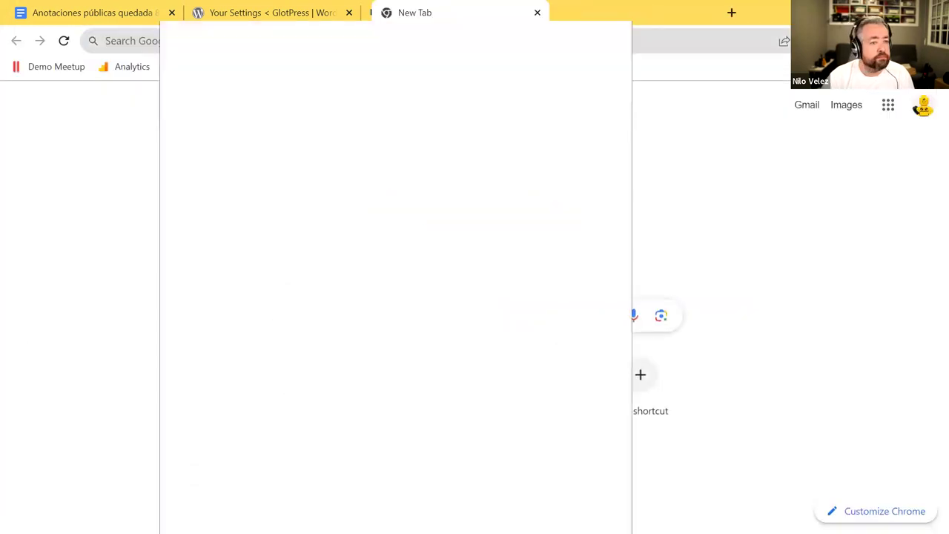
key("ctrl+w")
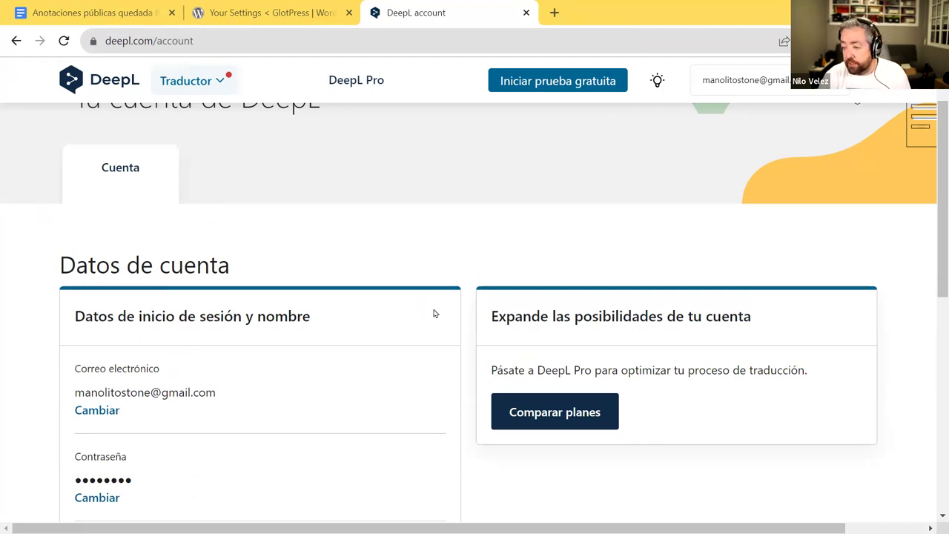
- Switch to the other Chrome window, where the existing DeepL account is signed in
scroll(434, 314, "down", 3)
scroll(434, 314, "up", 1)
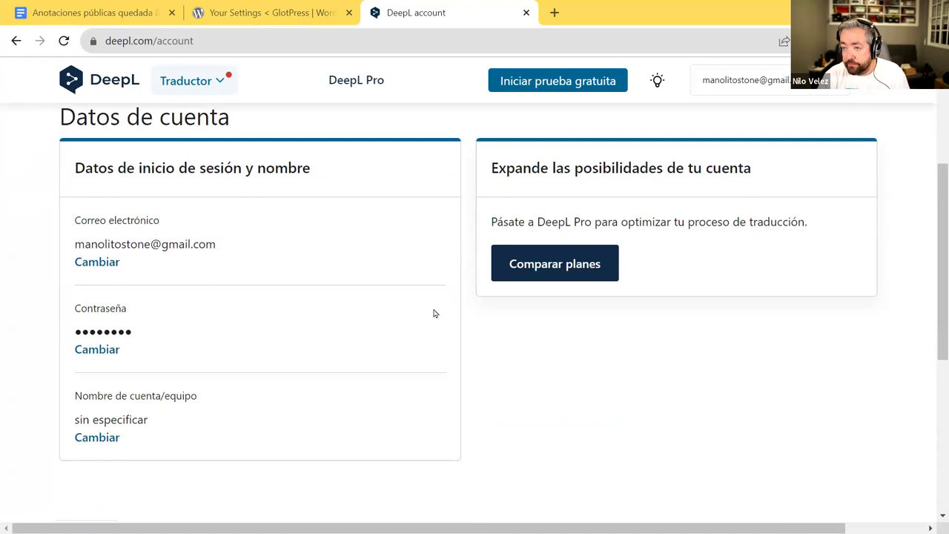
scroll(435, 313, "down", 2)
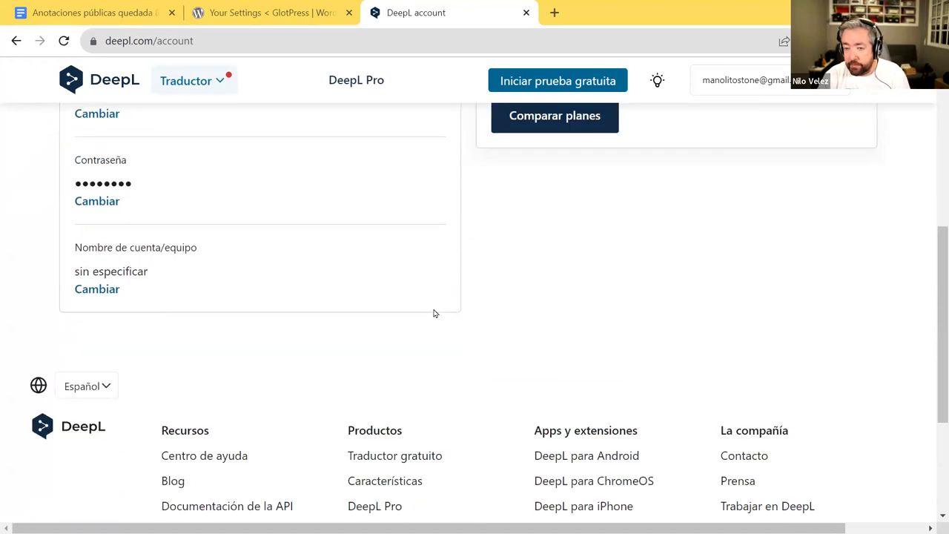
scroll(435, 314, "up", 5)
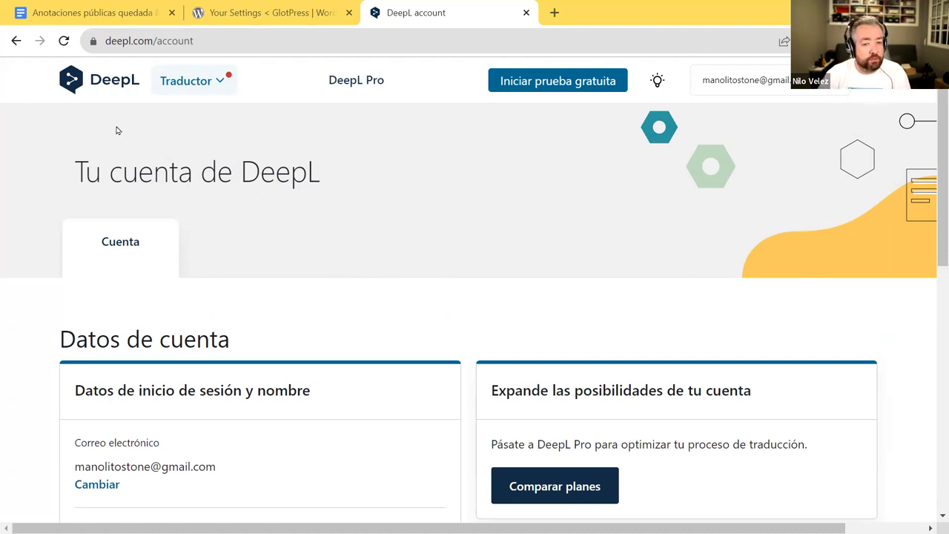
key("alt+Tab")
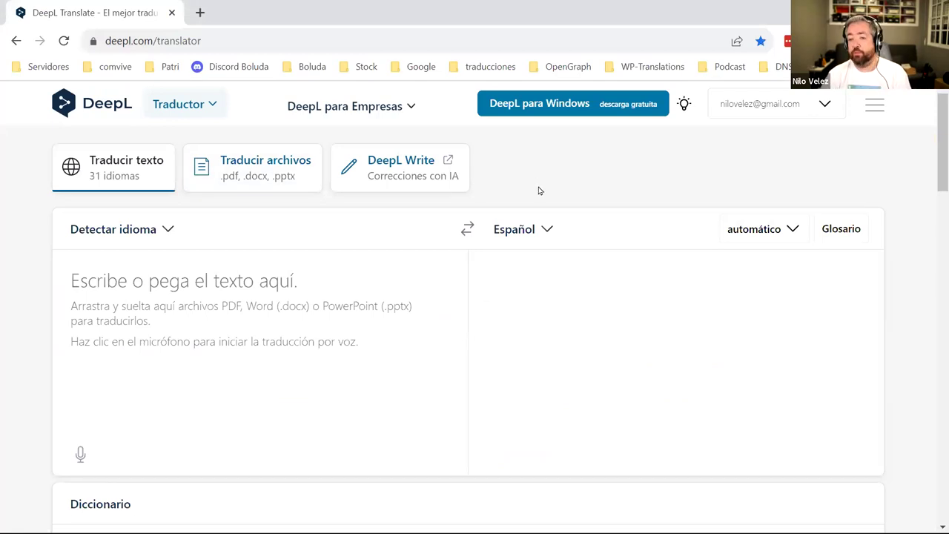
- Open the existing DeepL account's details page via Ver cuenta and view the account summary
left_click(809, 105)
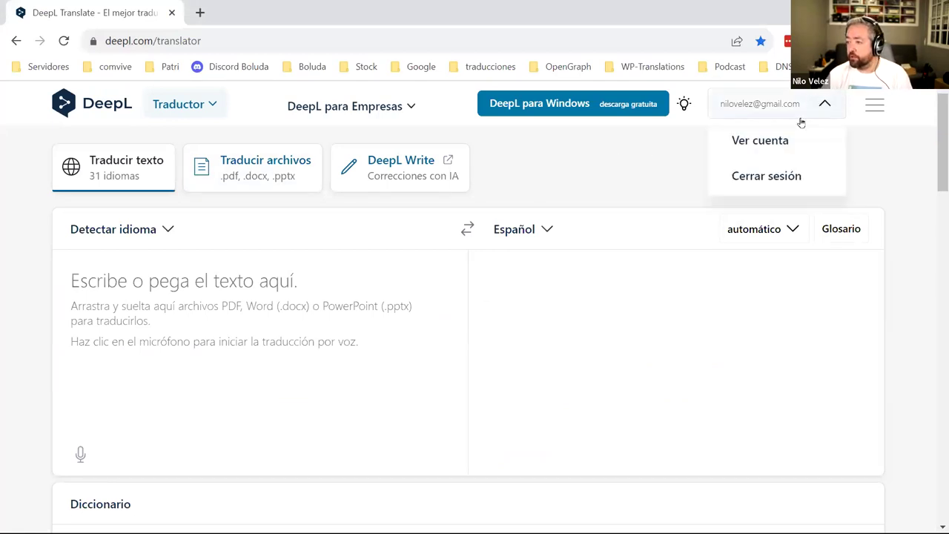
left_click(760, 141)
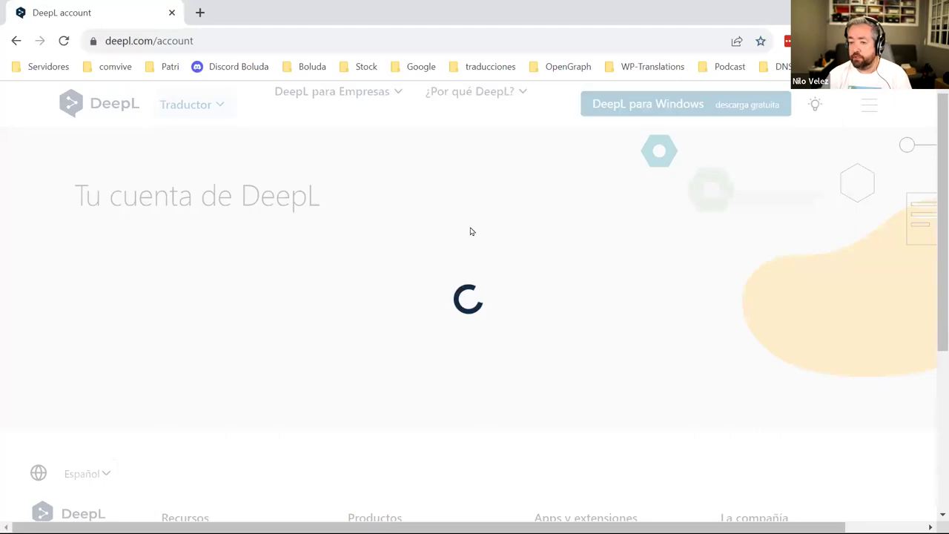
scroll(462, 233, "up", 2)
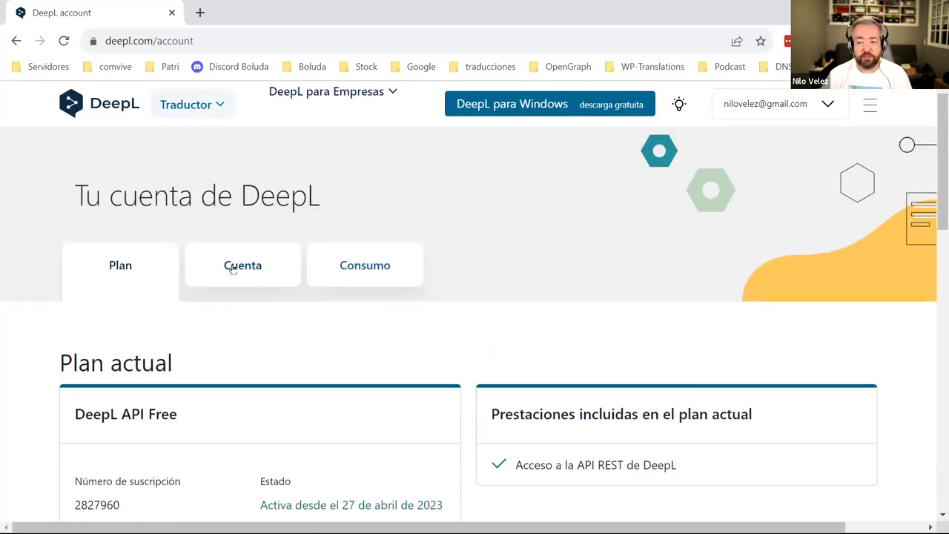
scroll(232, 269, "down", 7)
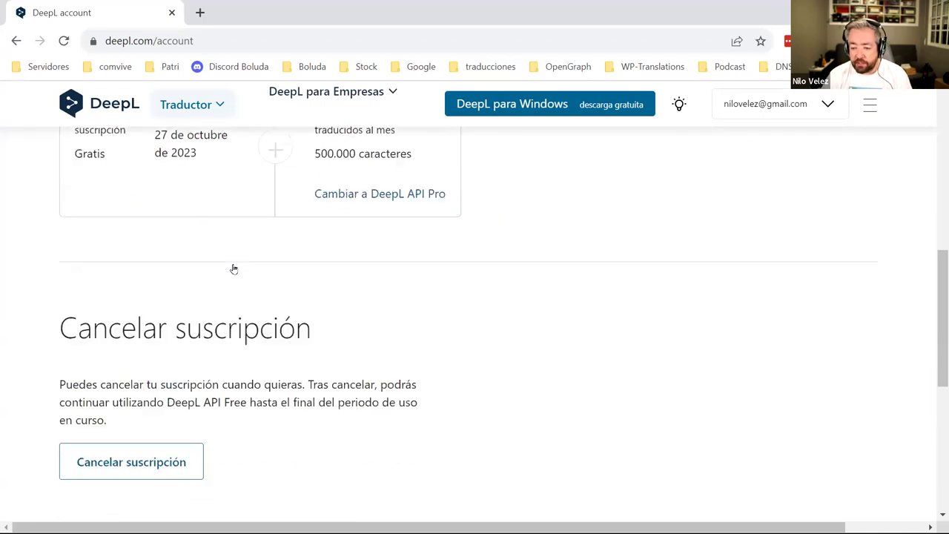
scroll(233, 269, "up", 4)
scroll(233, 268, "up", 2)
left_click(255, 191)
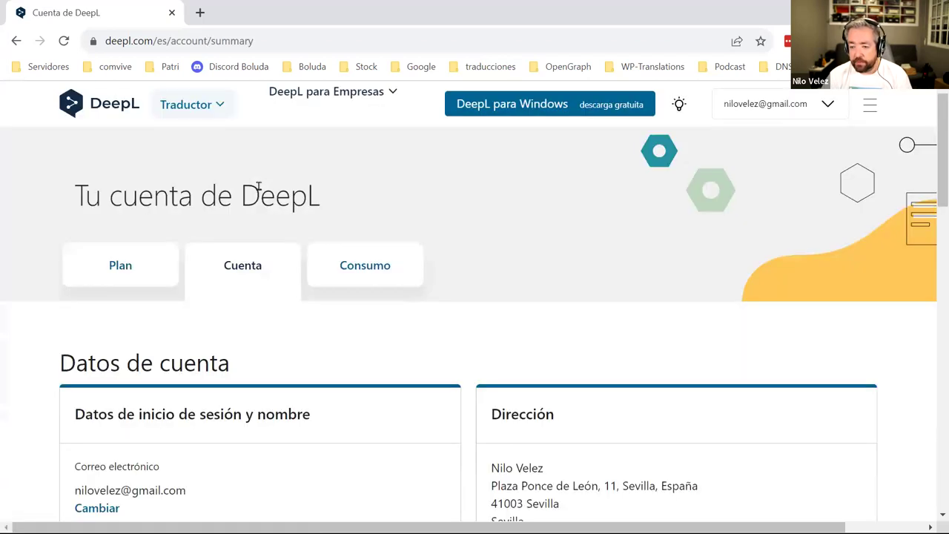
scroll(259, 195, "down", 3)
scroll(259, 197, "down", 3)
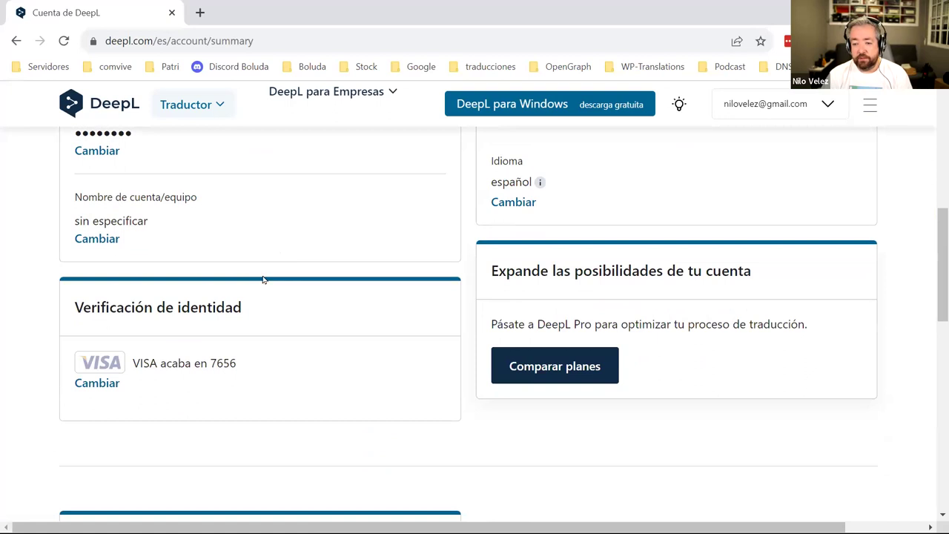
scroll(247, 284, "up", 1)
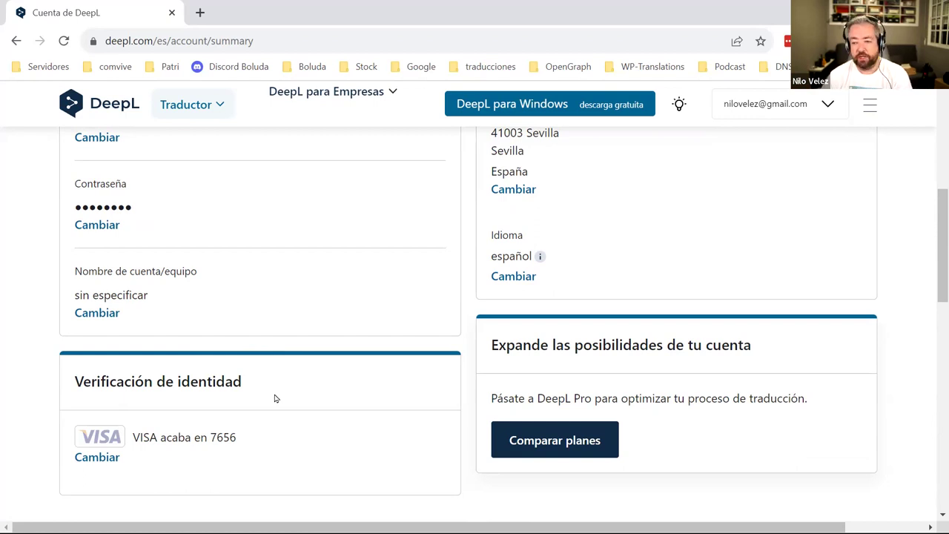
scroll(274, 399, "up", 5)
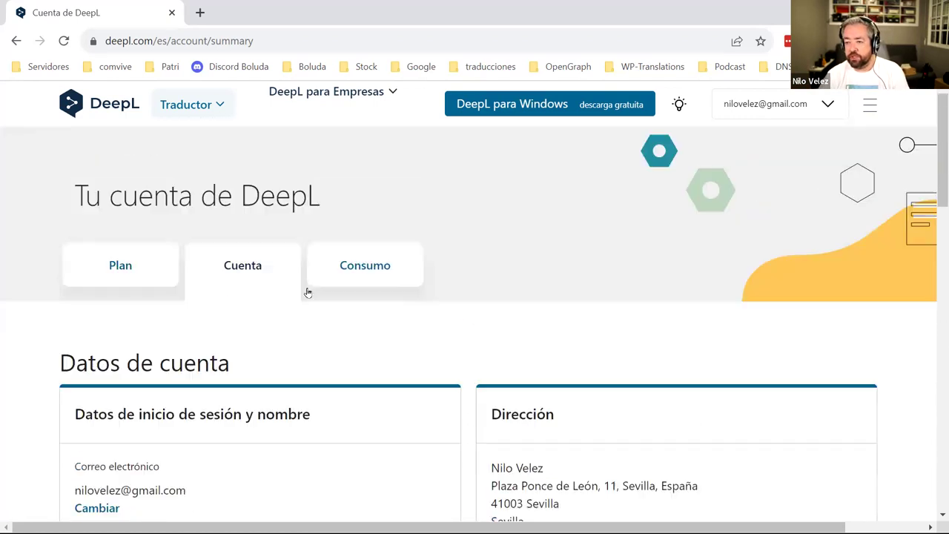
- Find and highlight the API authentication key, then return to the first window
left_click(358, 276)
left_click(247, 263)
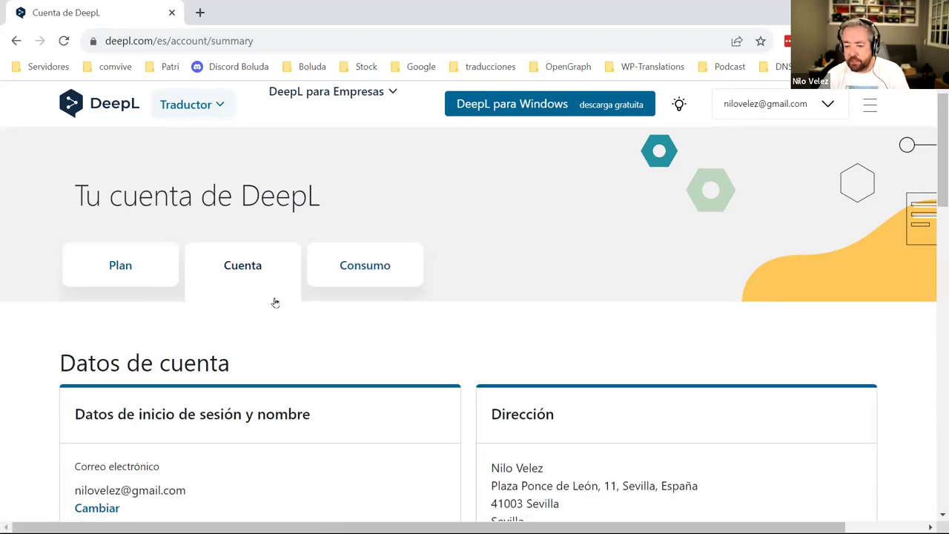
scroll(275, 303, "down", 5)
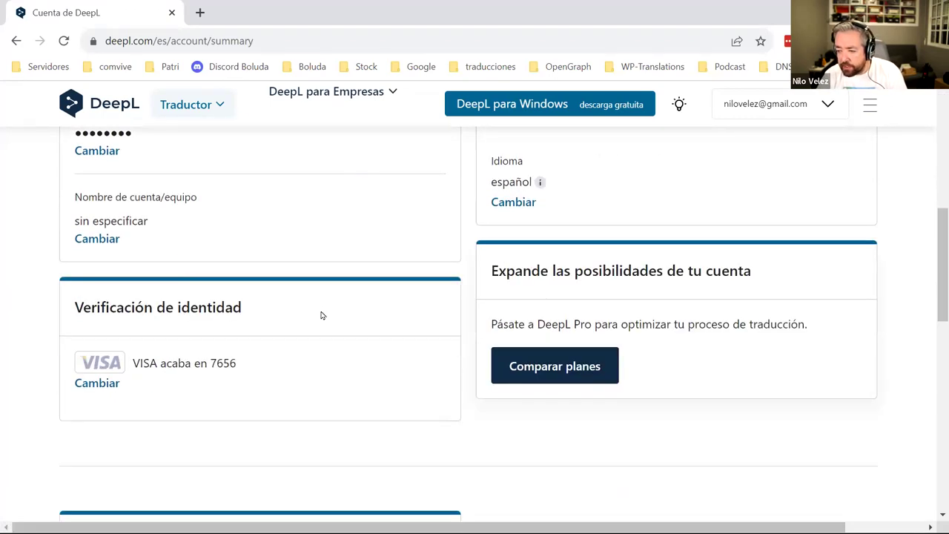
scroll(322, 316, "down", 3)
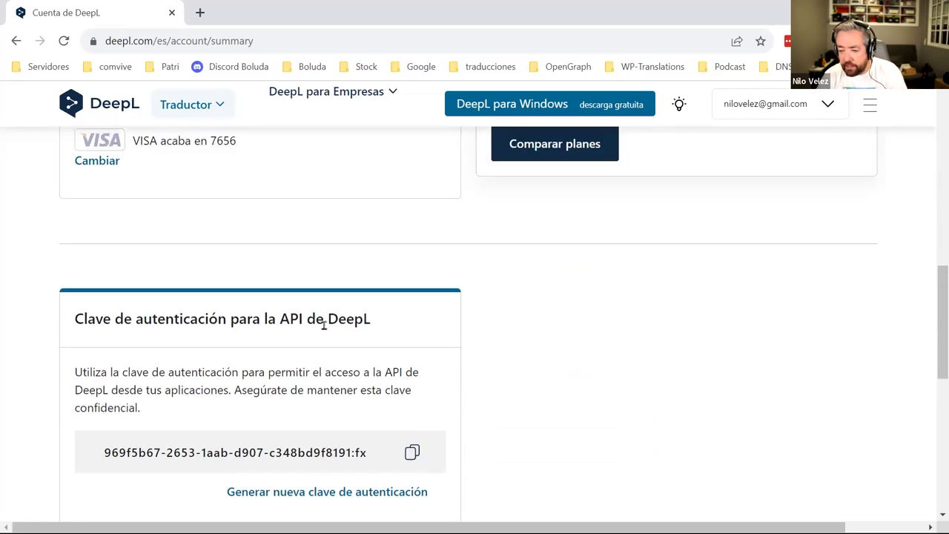
left_click_drag(364, 453, 81, 446)
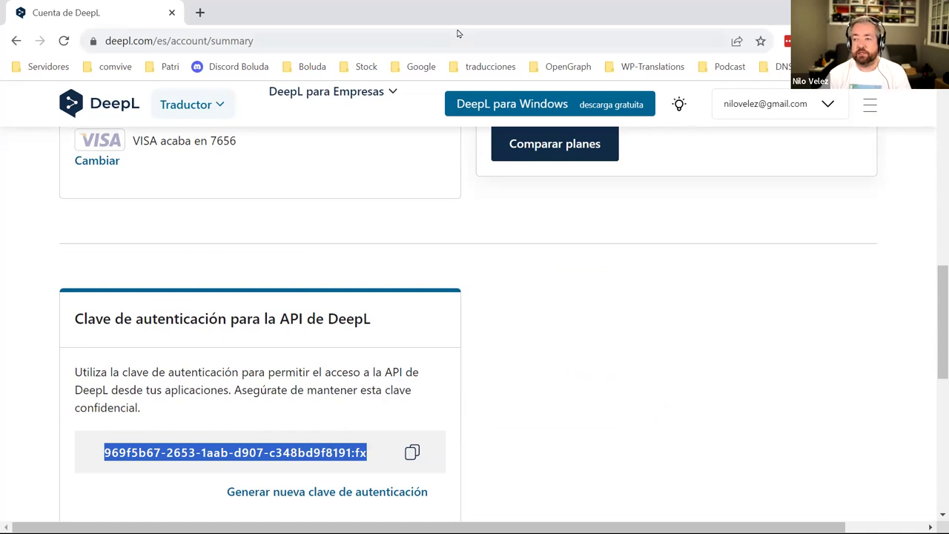
key("alt+Tab")
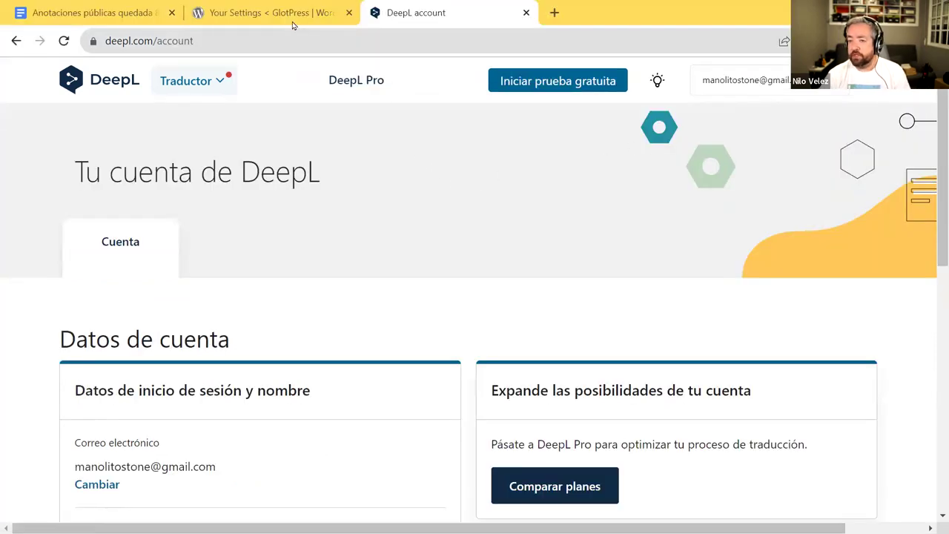
- Copy the DeepL API authentication key to the clipboard from the DeepL account page
left_click(289, 14)
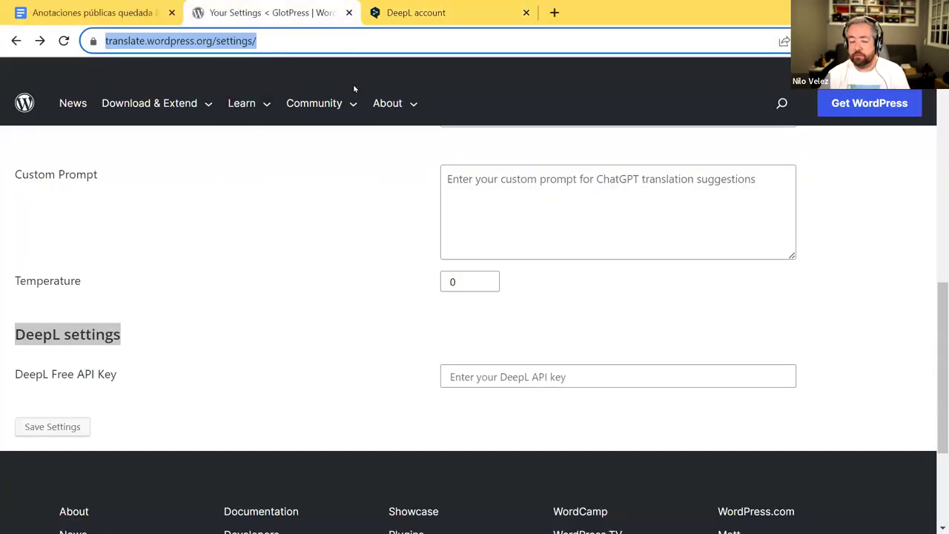
left_click(352, 100)
left_click(404, 12)
scroll(212, 437, "down", 6)
scroll(208, 423, "up", 3)
scroll(205, 412, "down", 5)
scroll(206, 400, "up", 5)
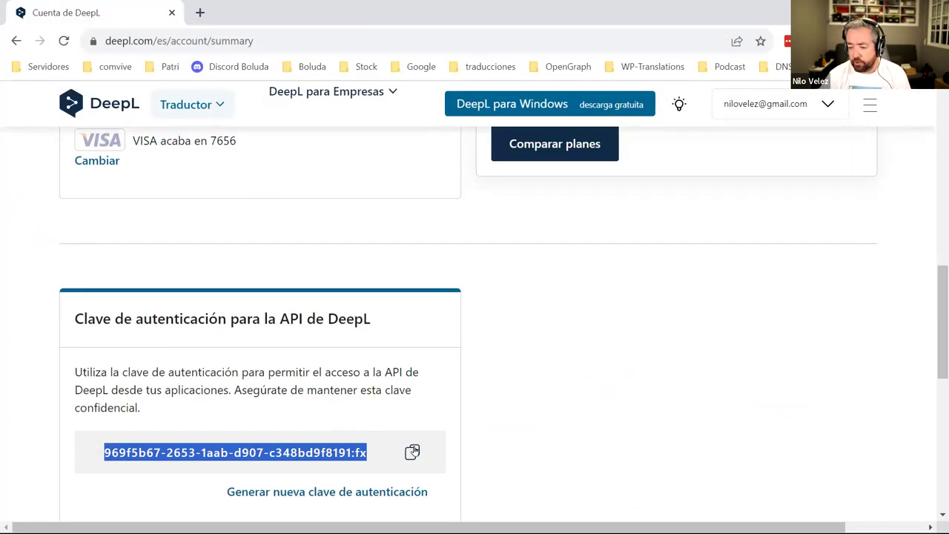
left_click(412, 451)
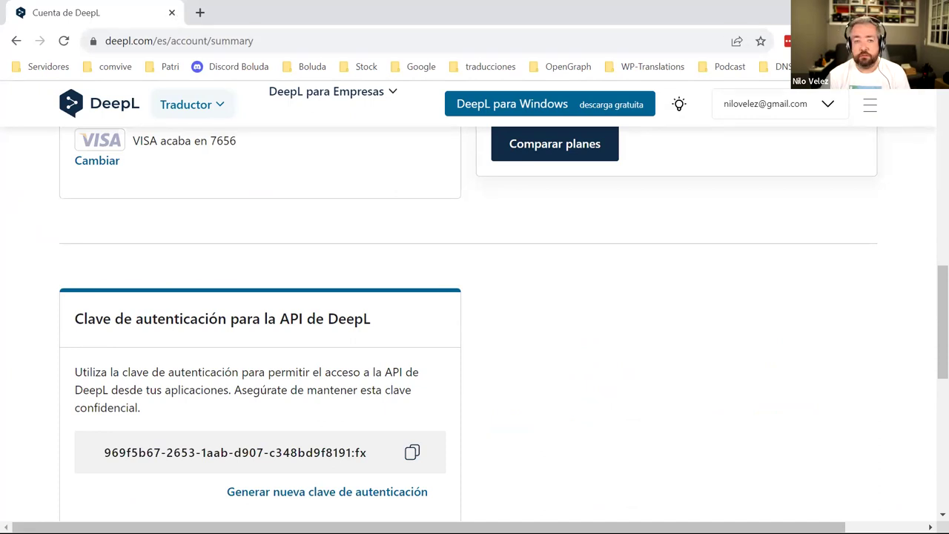
key("alt+Tab")
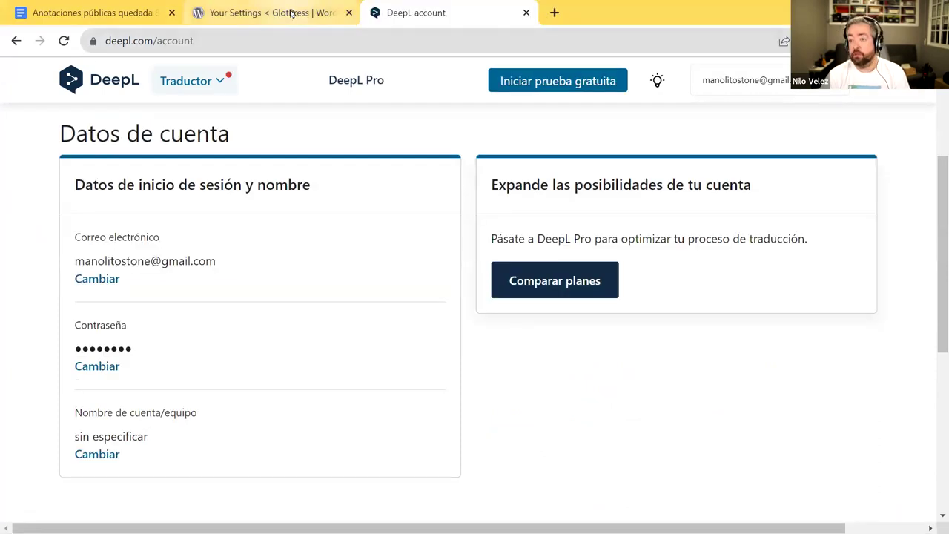
- Paste the key into DeepL Free API Key, save the settings, and confirm it's correct
left_click(274, 13)
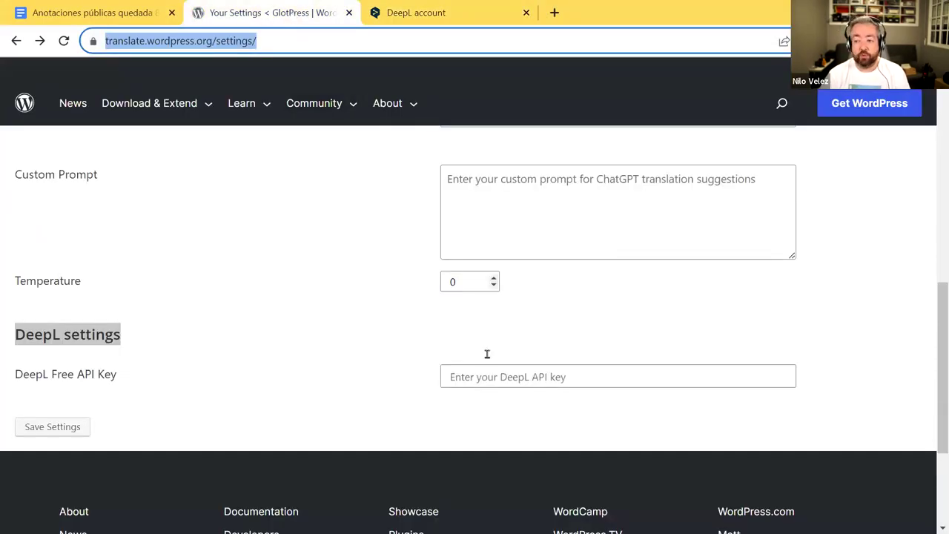
left_click(510, 378)
key("ctrl+v")
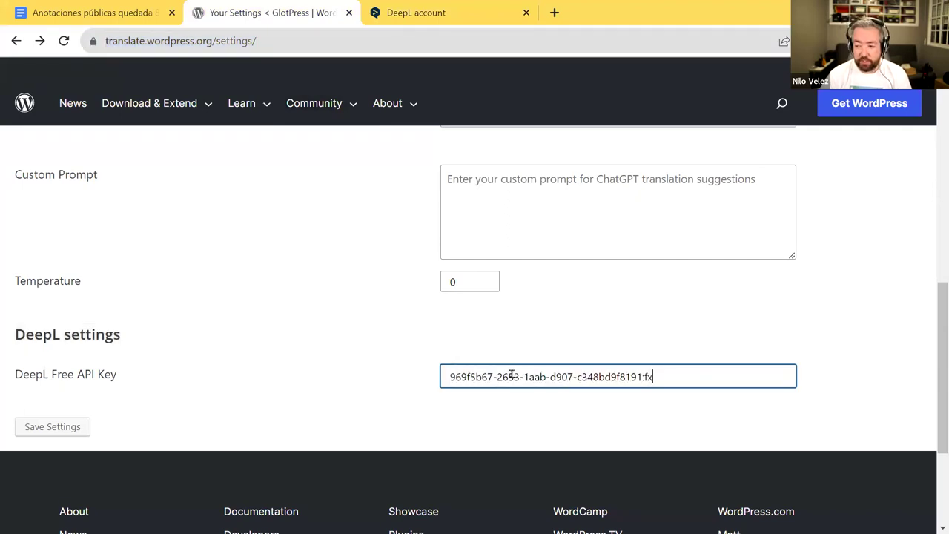
left_click(48, 428)
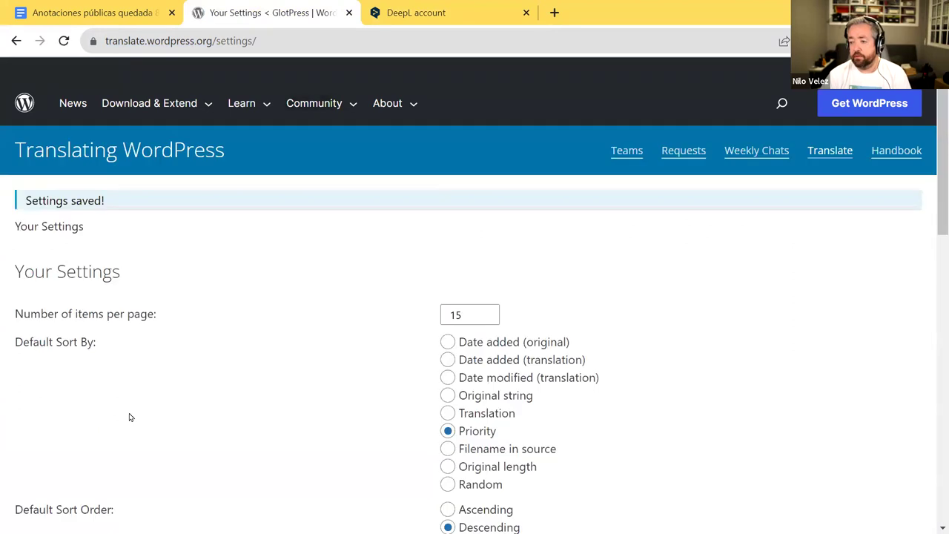
scroll(288, 329, "down", 10)
scroll(288, 329, "down", 3)
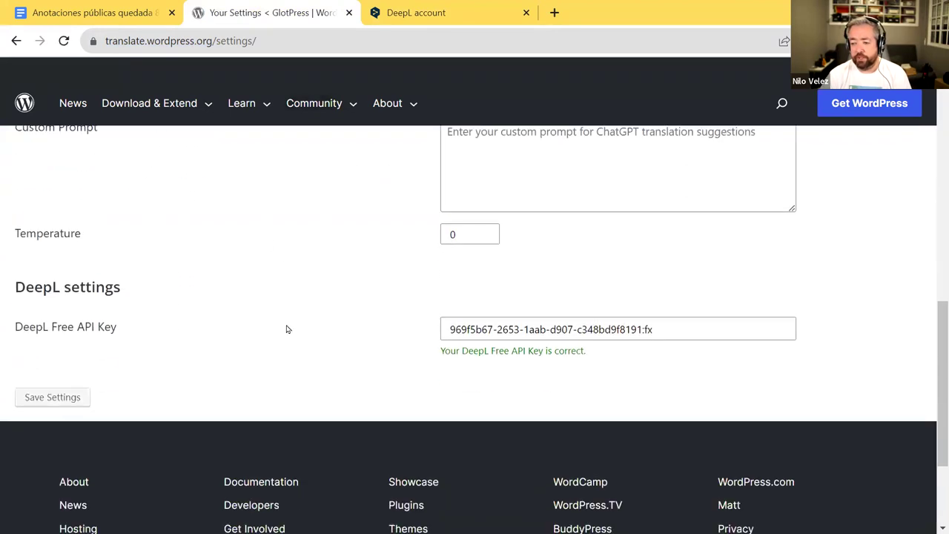
scroll(415, 348, "up", 1)
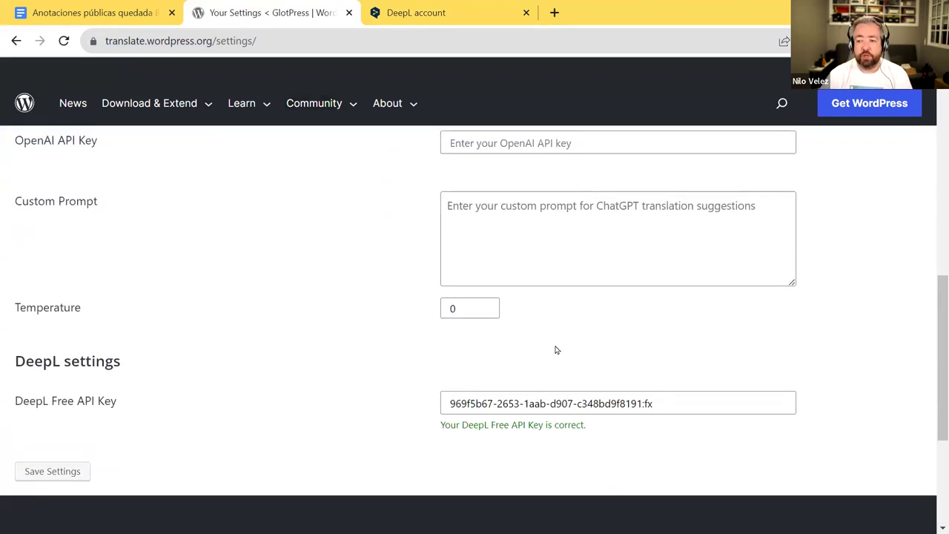
scroll(549, 350, "up", 12)
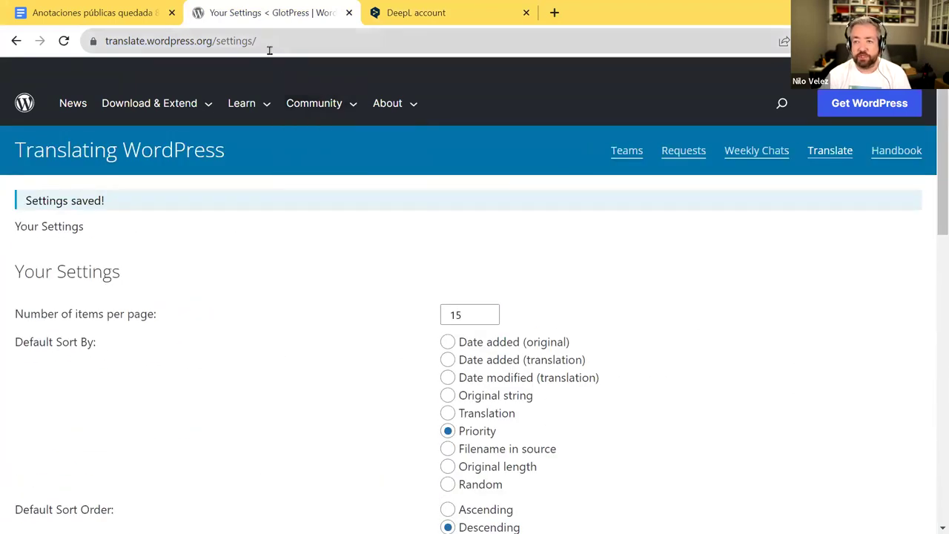
- Go to translate.wordpress.org and open the Spanish (Spain) locale by searching es_es
left_click(272, 42)
type("tra")
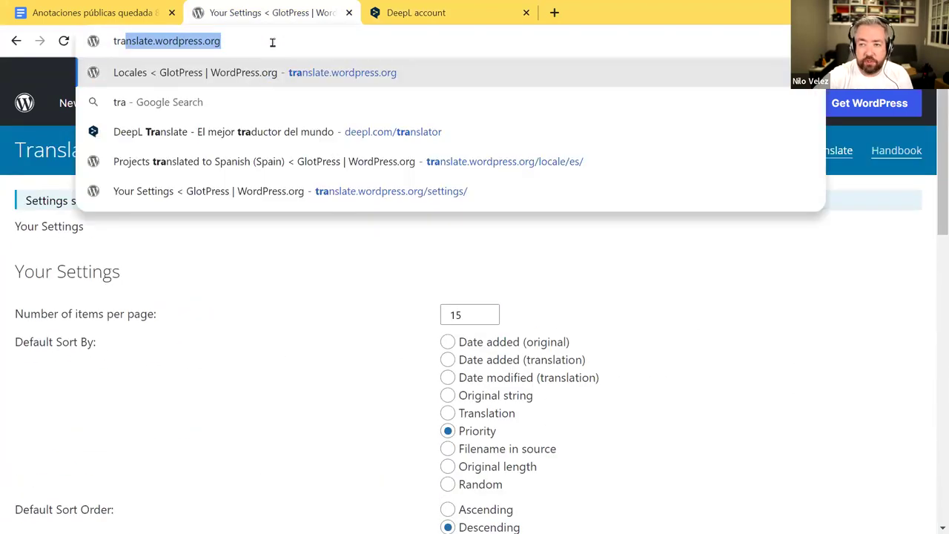
key("Return")
left_click(807, 380)
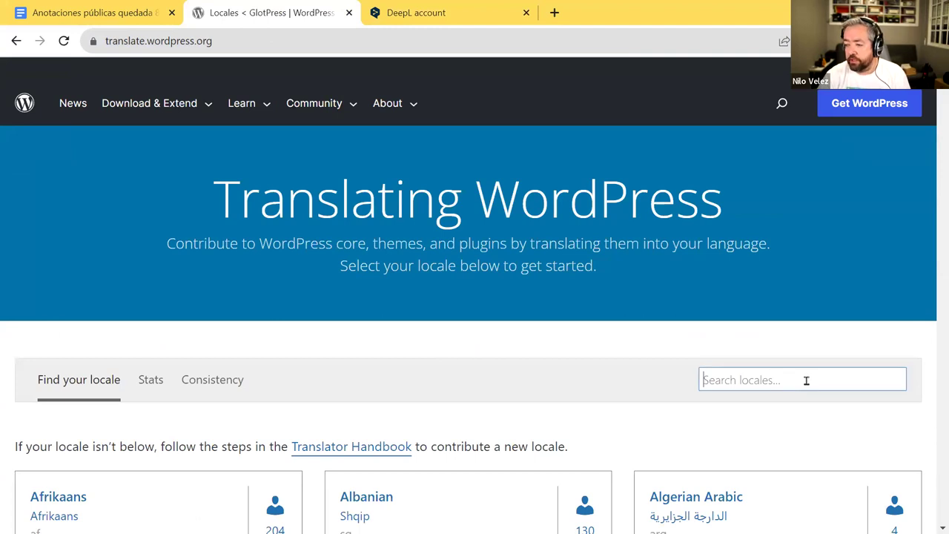
type("es_es")
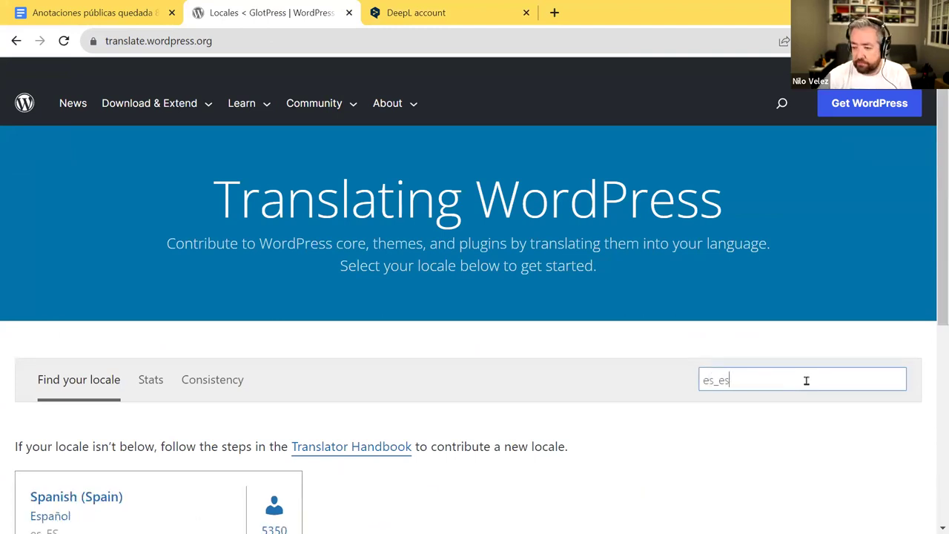
left_click(104, 496)
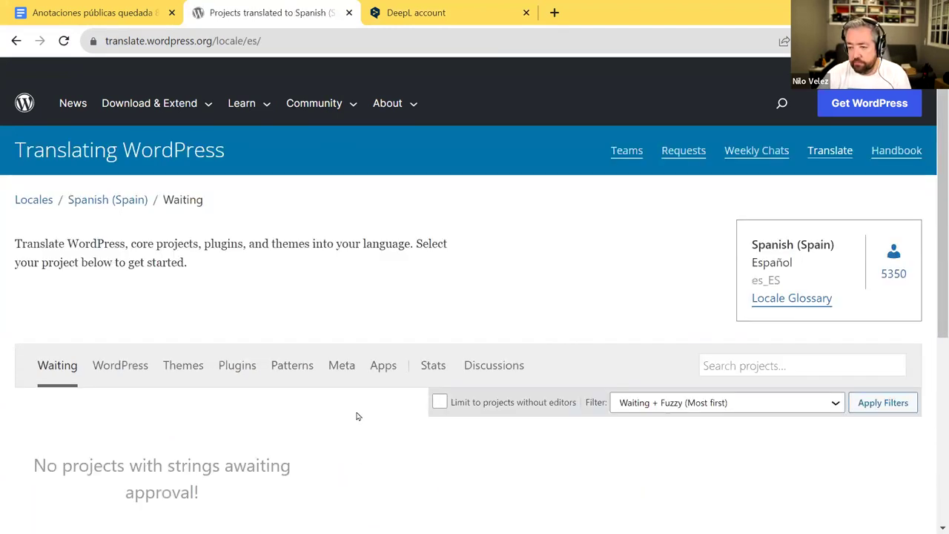
- Open the LifterLMS plugin's Stable (latest release) strings from the Plugins list
scroll(300, 359, "down", 3)
scroll(300, 359, "up", 2)
left_click(236, 291)
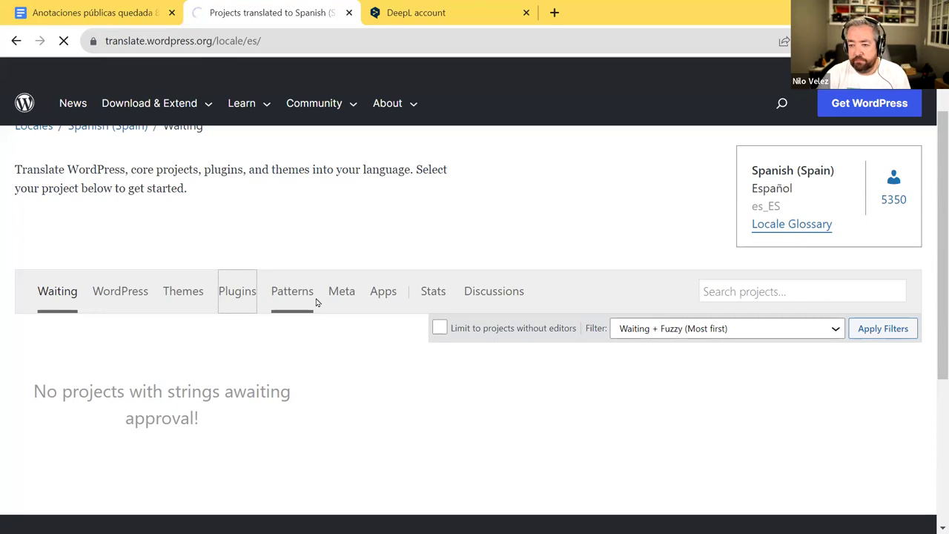
scroll(318, 301, "down", 3)
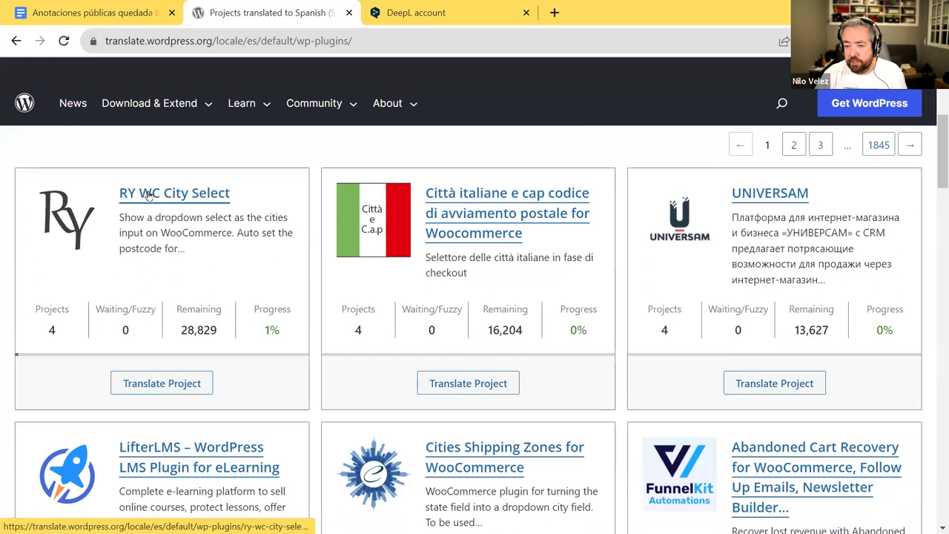
scroll(179, 310, "down", 3)
left_click(225, 230)
scroll(45, 204, "down", 4)
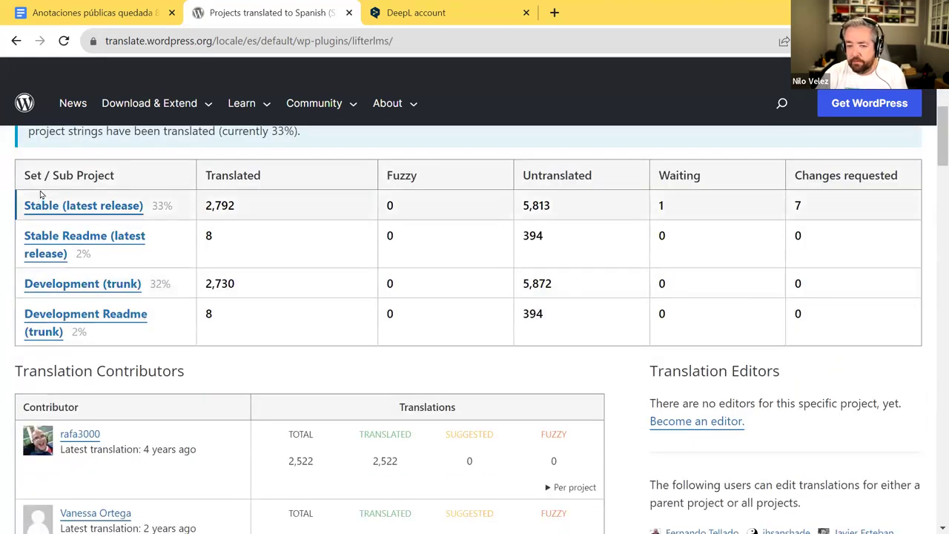
left_click(62, 205)
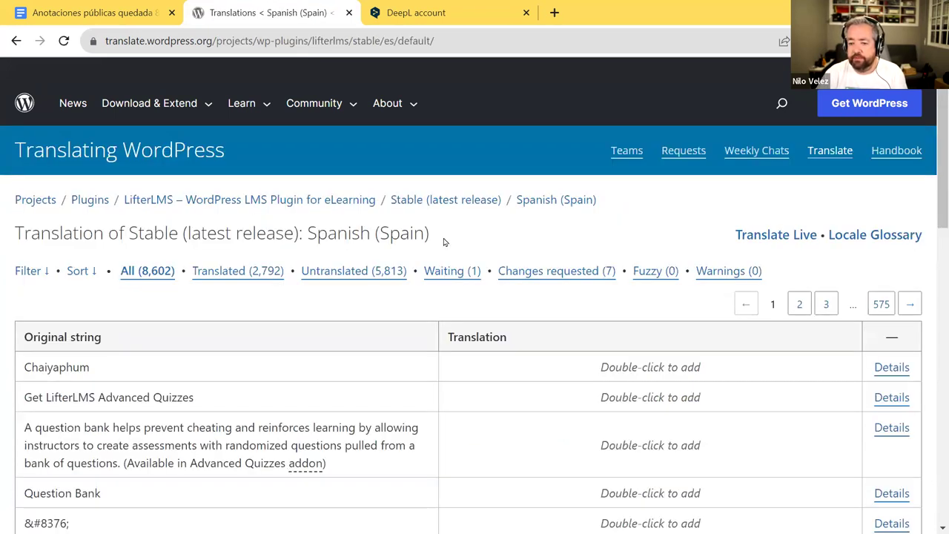
- Open the question-bank string and copy DeepL's Spanish suggestion into the translation
scroll(378, 271, "down", 5)
scroll(378, 271, "up", 2)
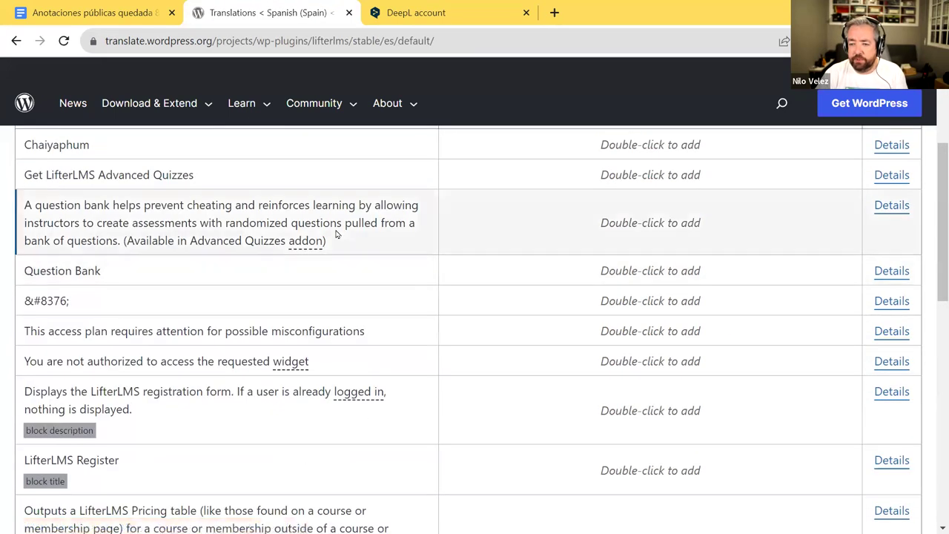
left_click_drag(23, 205, 384, 249)
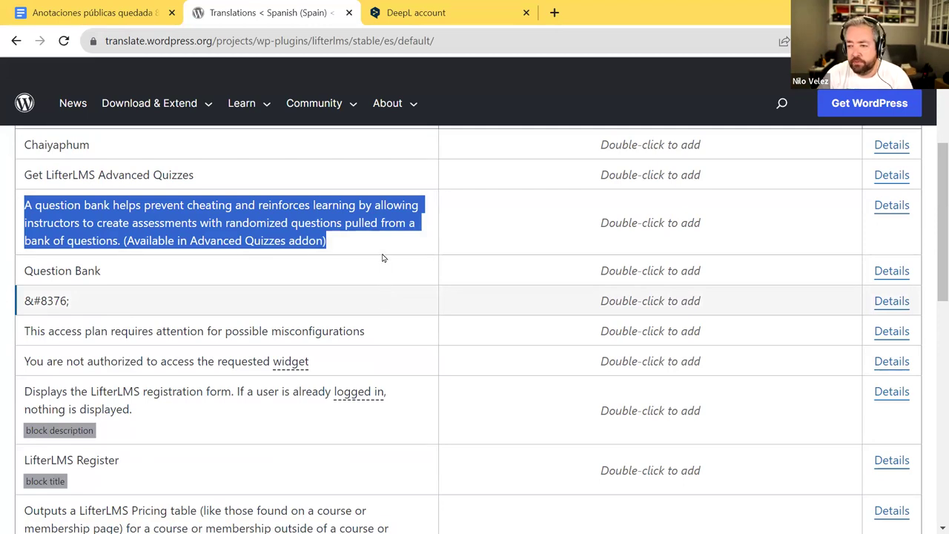
double_click(433, 233)
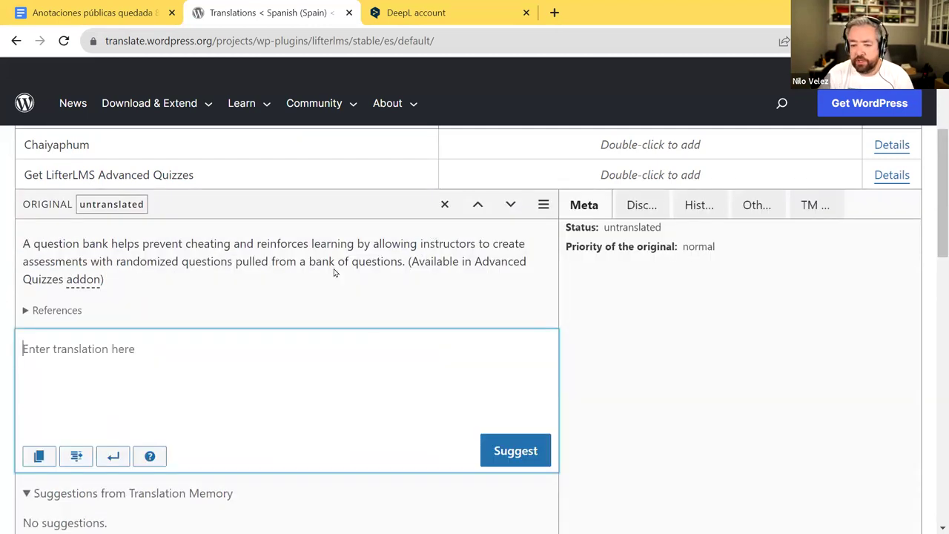
scroll(169, 287, "down", 3)
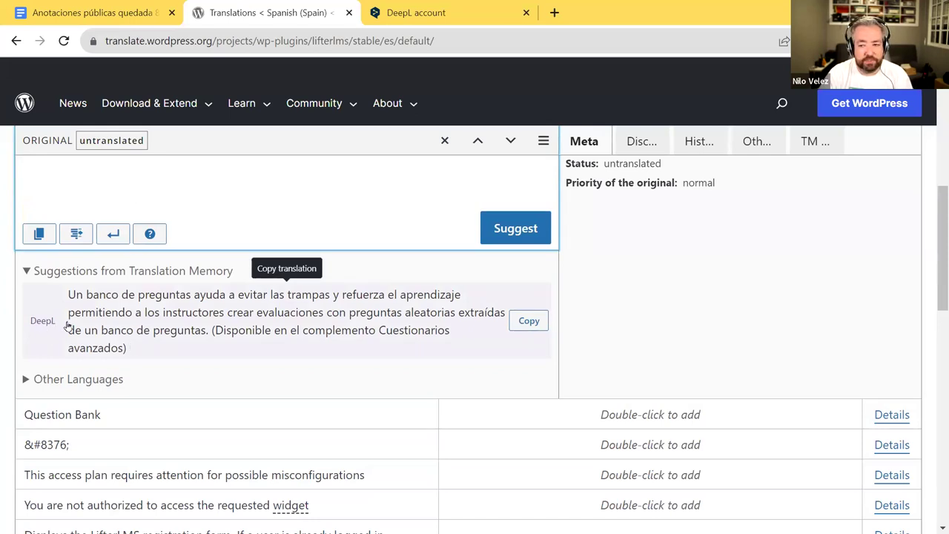
scroll(186, 330, "up", 1)
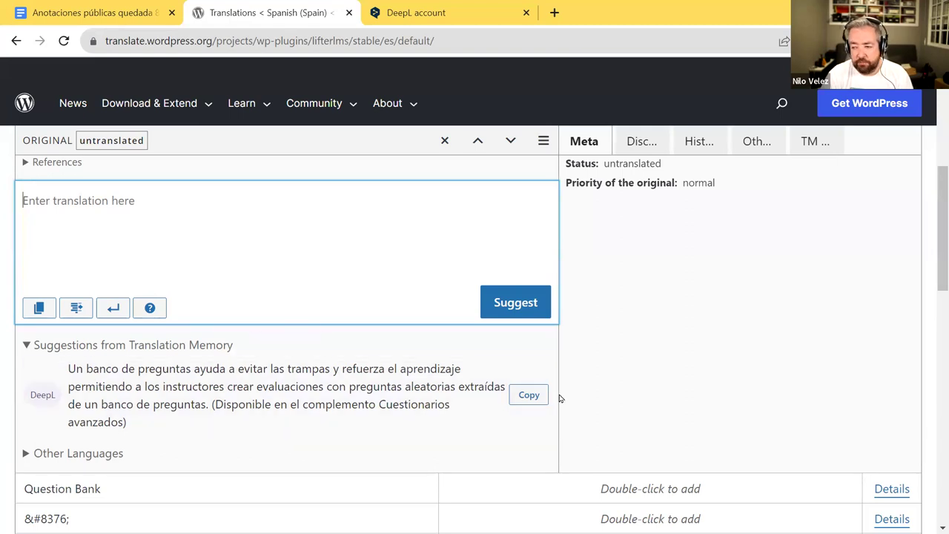
left_click(527, 394)
- Replace 'el complemento' with 'la extensión' and 'Cuestionarios avanzados' with 'Advanced Quizzes'
scroll(328, 261, "up", 2)
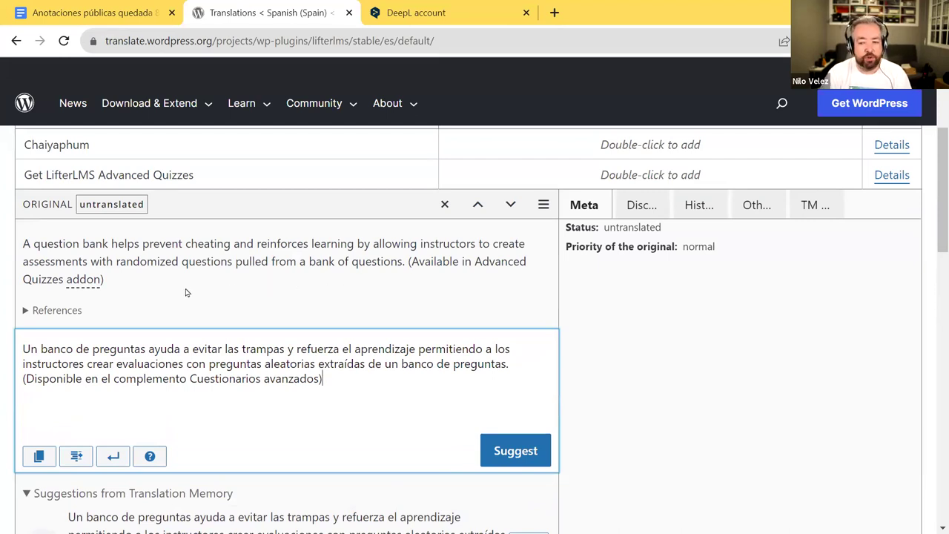
mouse_move(84, 285)
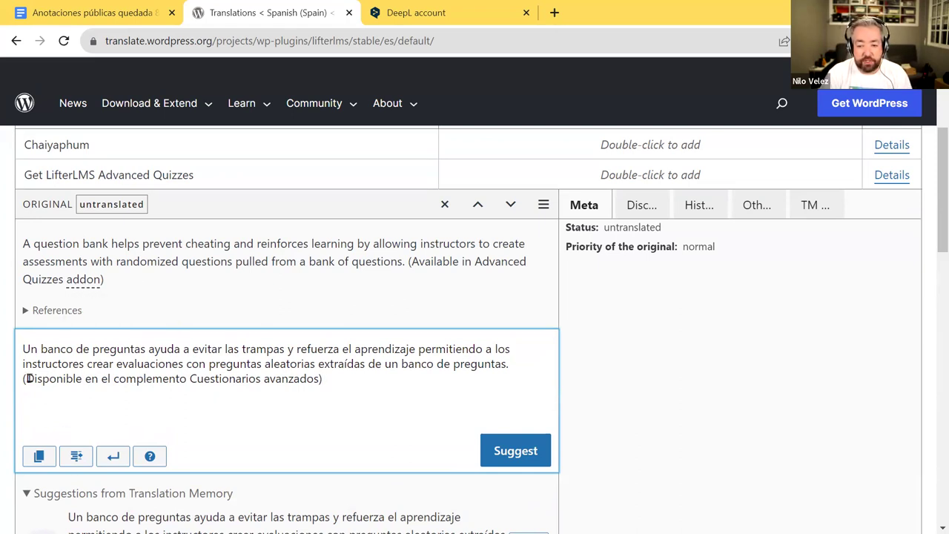
left_click_drag(101, 379, 187, 379)
type("la extenm")
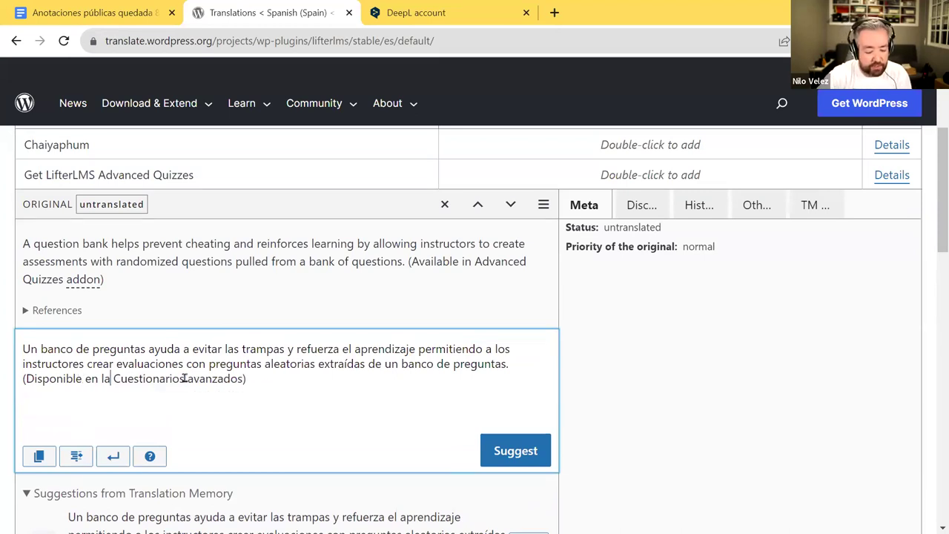
key("BackSpace")
type("sión")
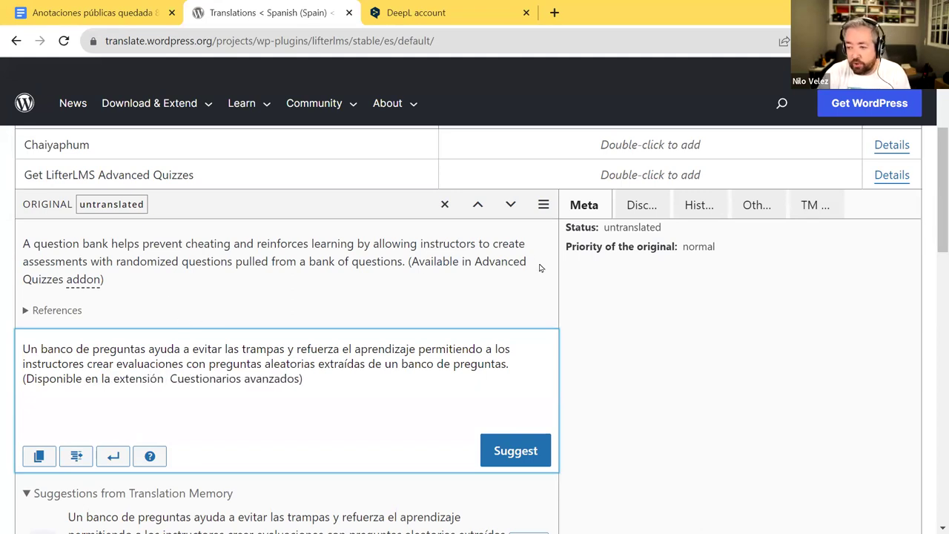
left_click_drag(475, 261, 63, 278)
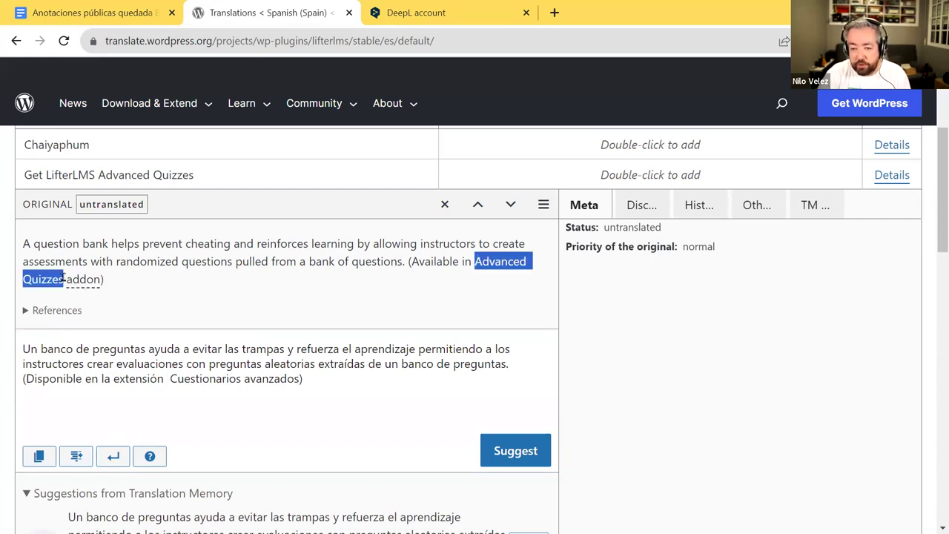
left_click_drag(169, 379, 301, 379)
key("ctrl+v")
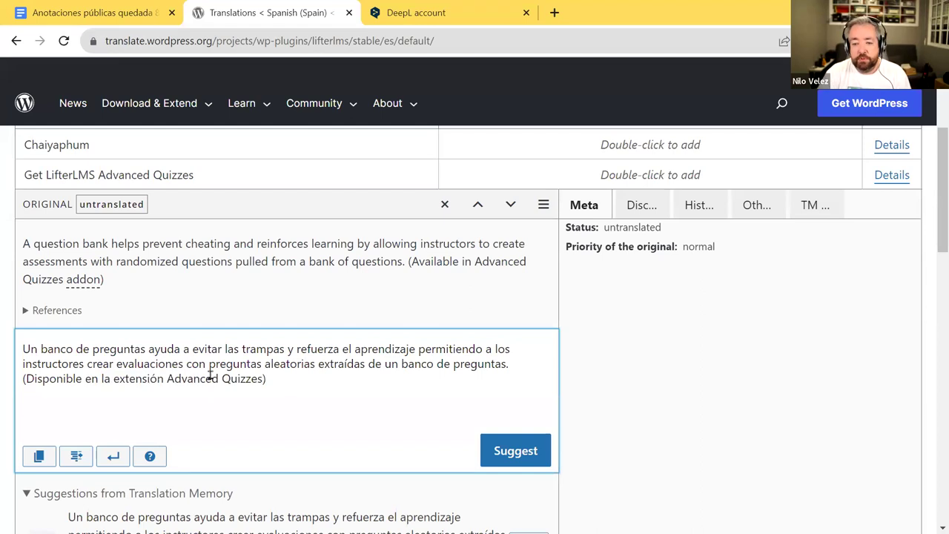
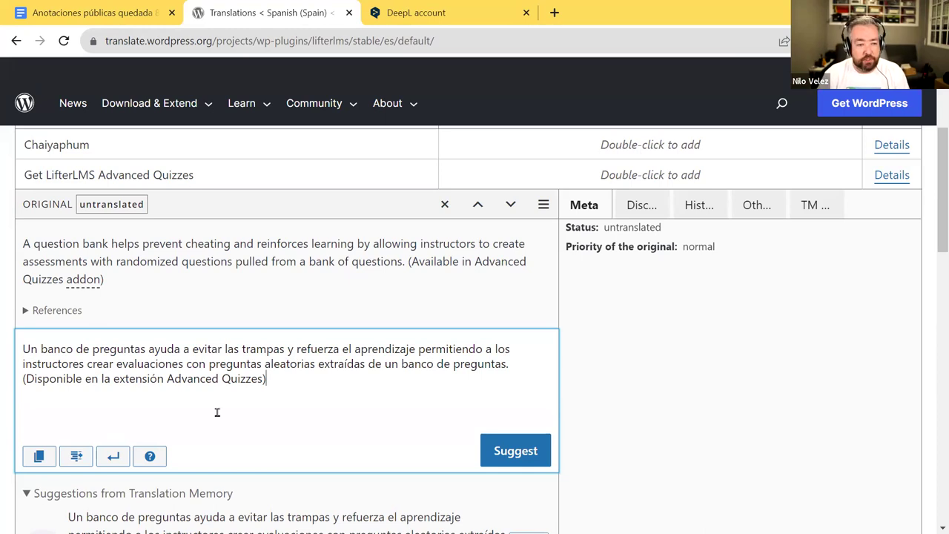
- Submit the Spanish question-bank translation as a suggestion and close the DeepL window
left_click_drag(278, 381, 221, 370)
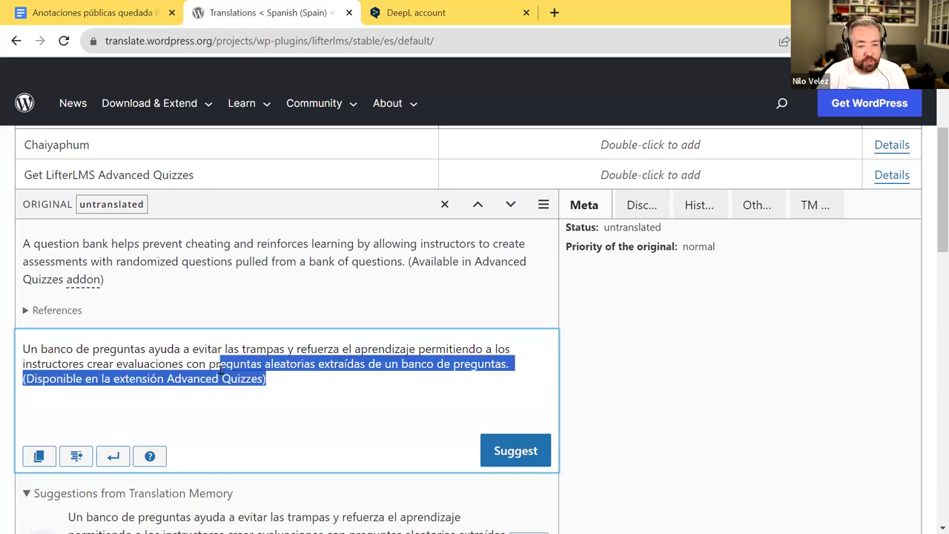
left_click(519, 449)
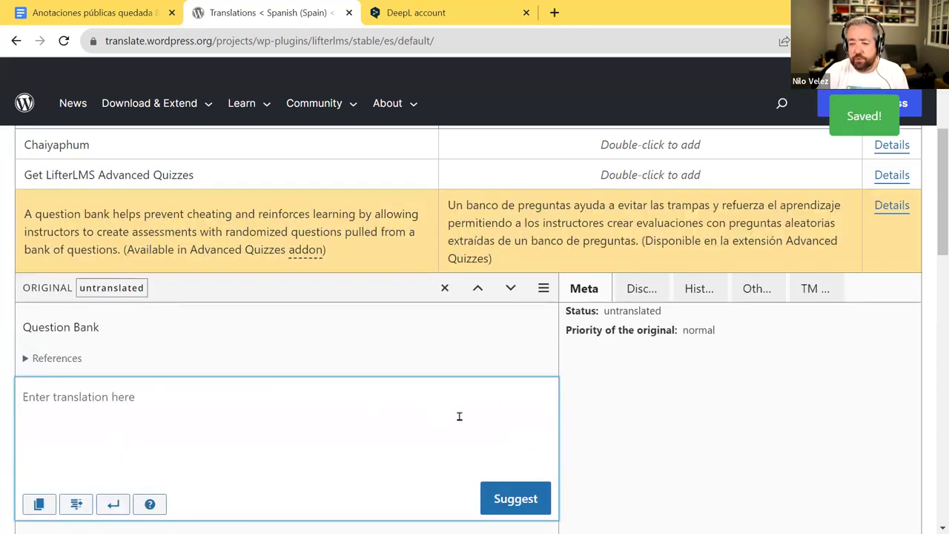
key("alt+Tab")
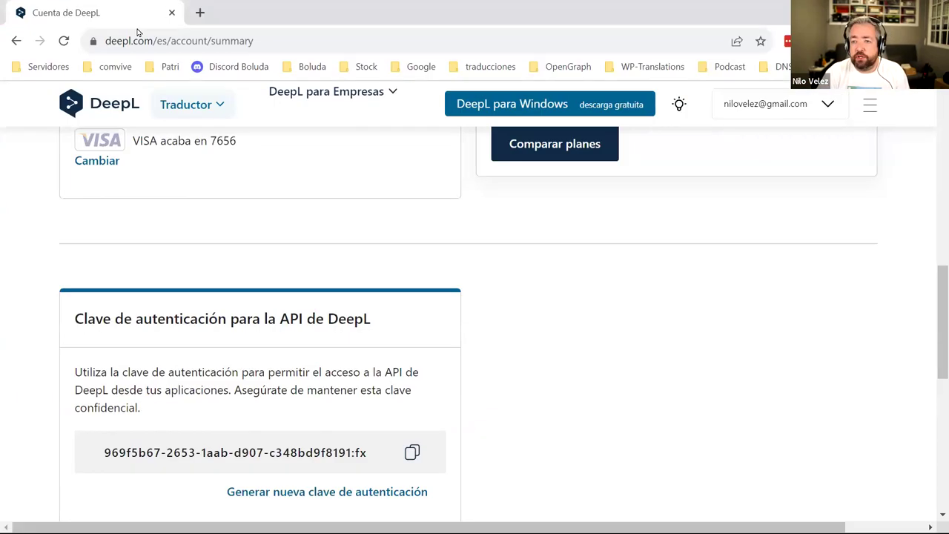
left_click(172, 13)
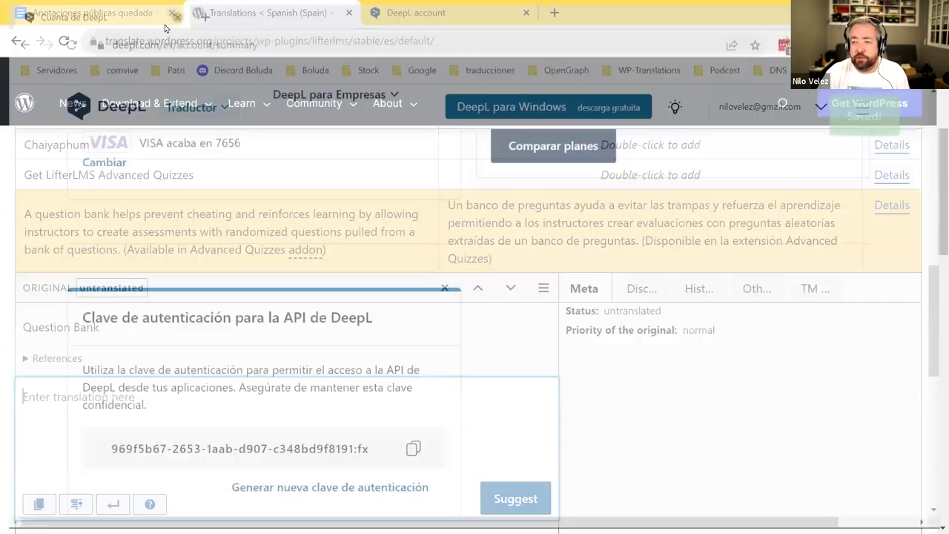
- Open the Etiquetas example link from the notes document in a new tab
left_click(132, 12)
scroll(296, 244, "down", 3)
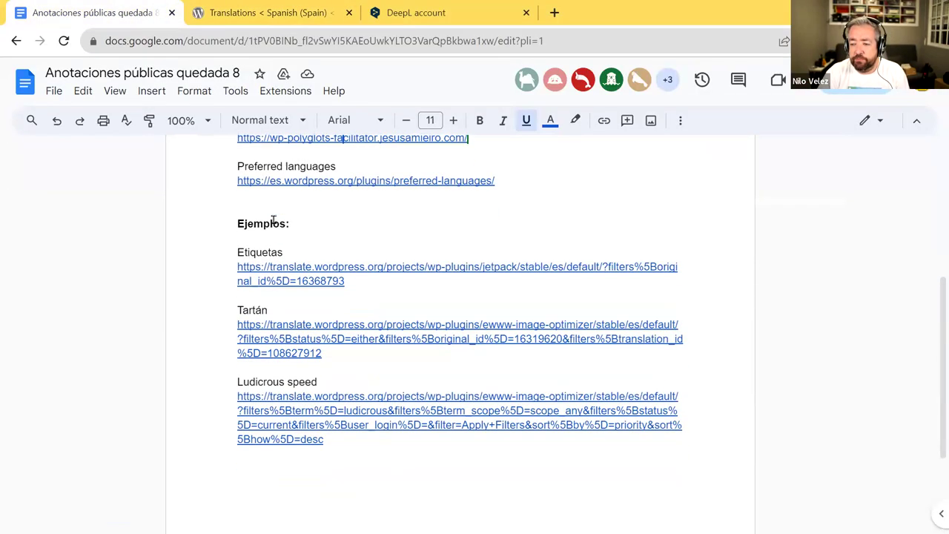
left_click(294, 267)
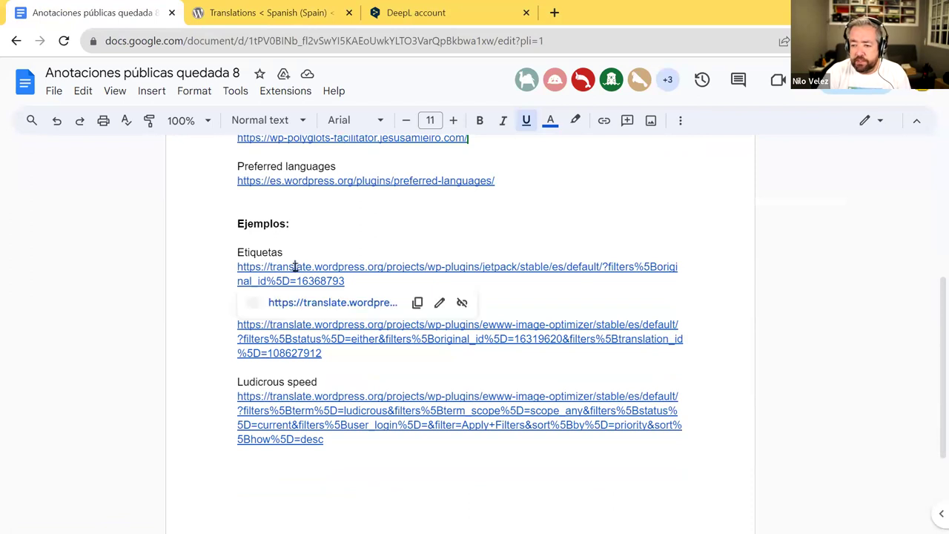
left_click(313, 302)
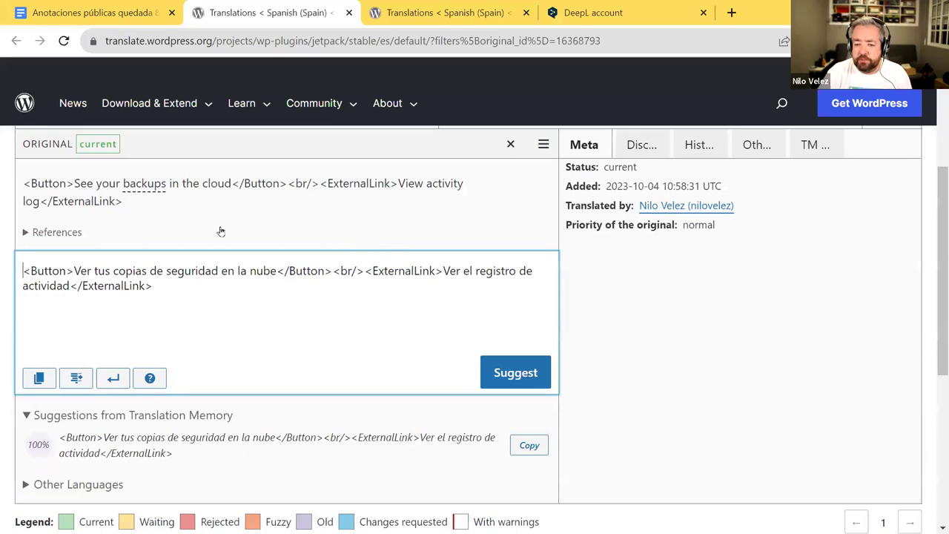
- Inspect the Button and ExternalLink tags in the Jetpack backups translation
left_click_drag(31, 183, 66, 183)
scroll(134, 245, "up", 2)
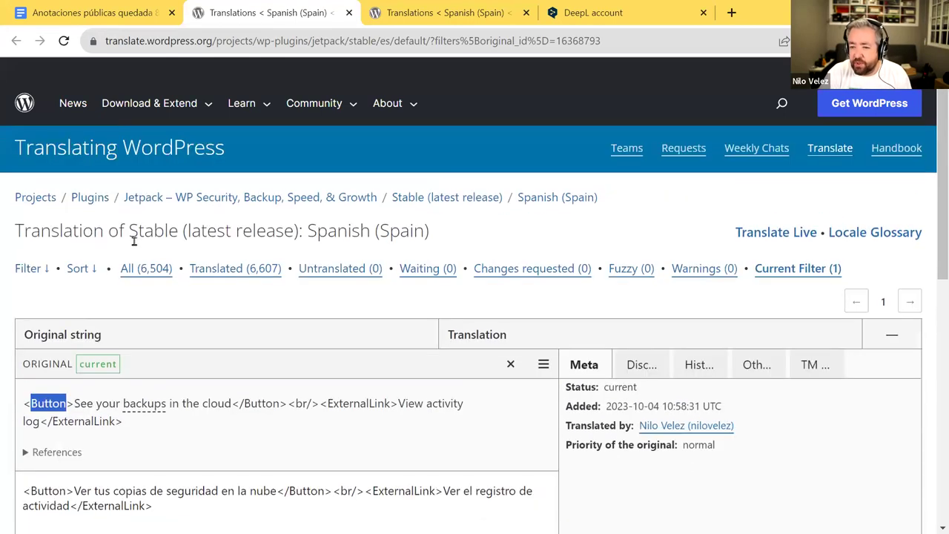
scroll(118, 334, "down", 2)
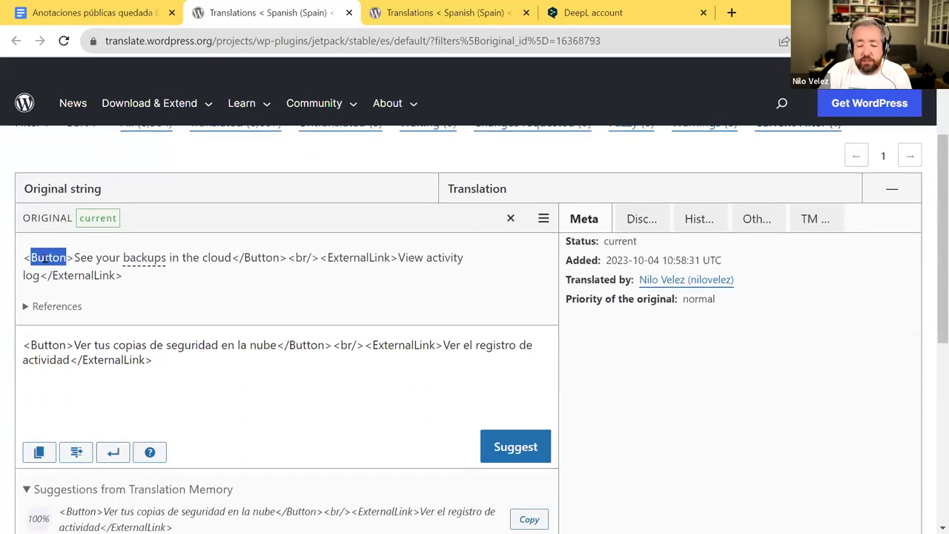
scroll(77, 311, "down", 2)
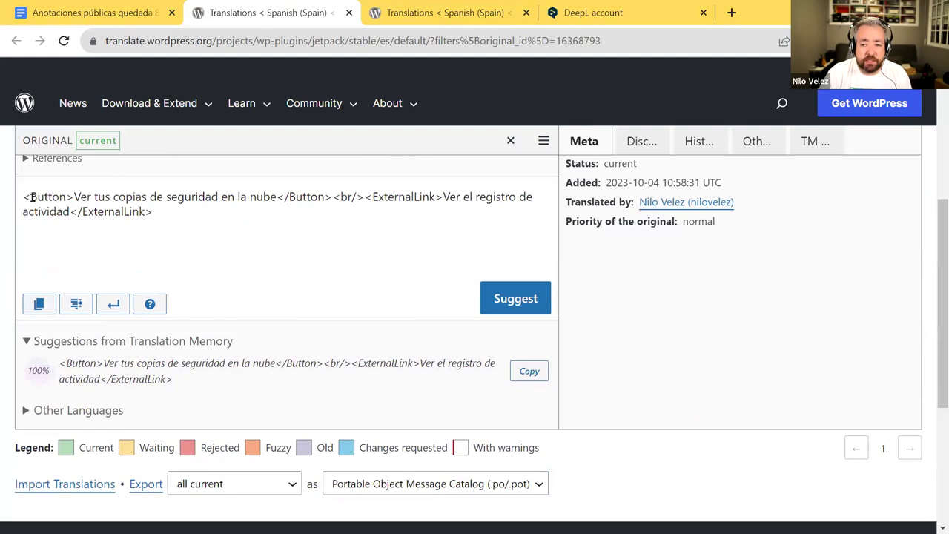
left_click_drag(32, 197, 240, 205)
left_click_drag(373, 197, 433, 195)
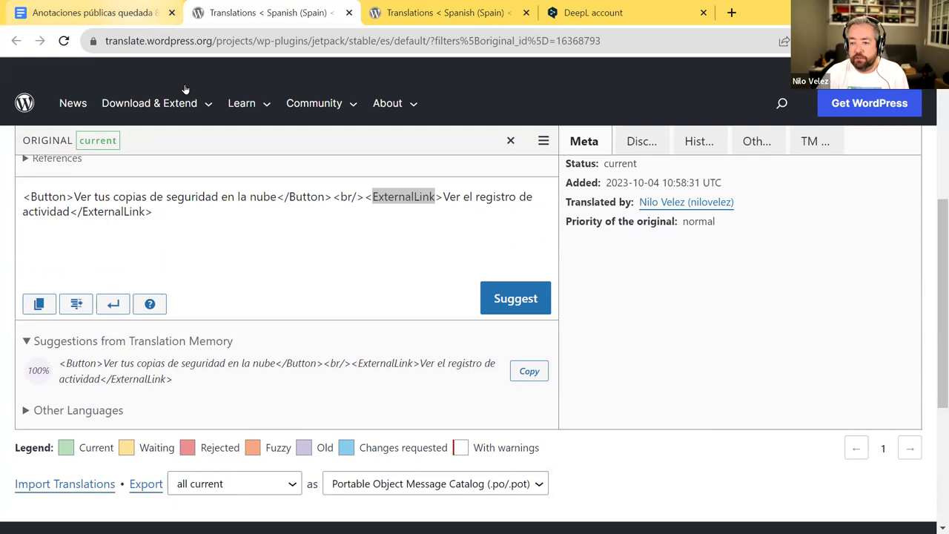
- Open the Ludicrous speed example from the notes document in a new tab
left_click(118, 14)
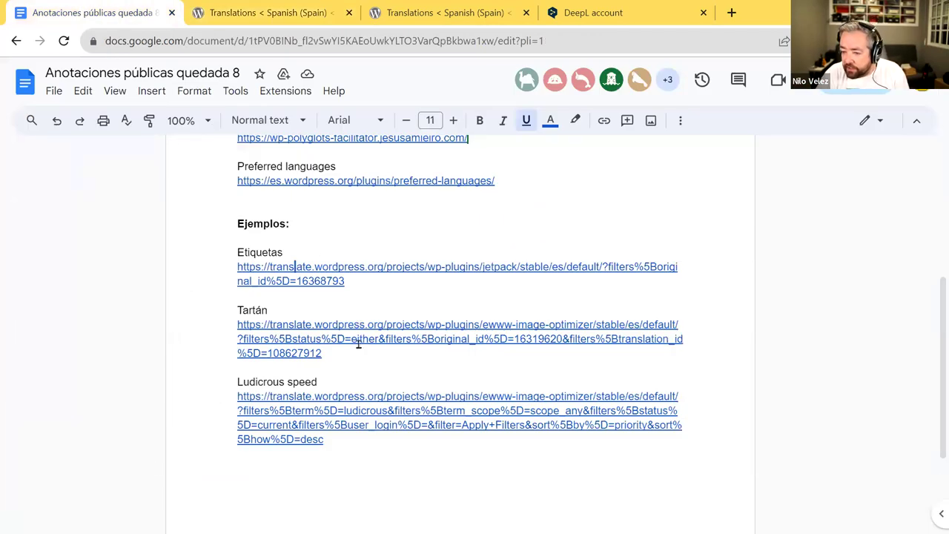
left_click(346, 404)
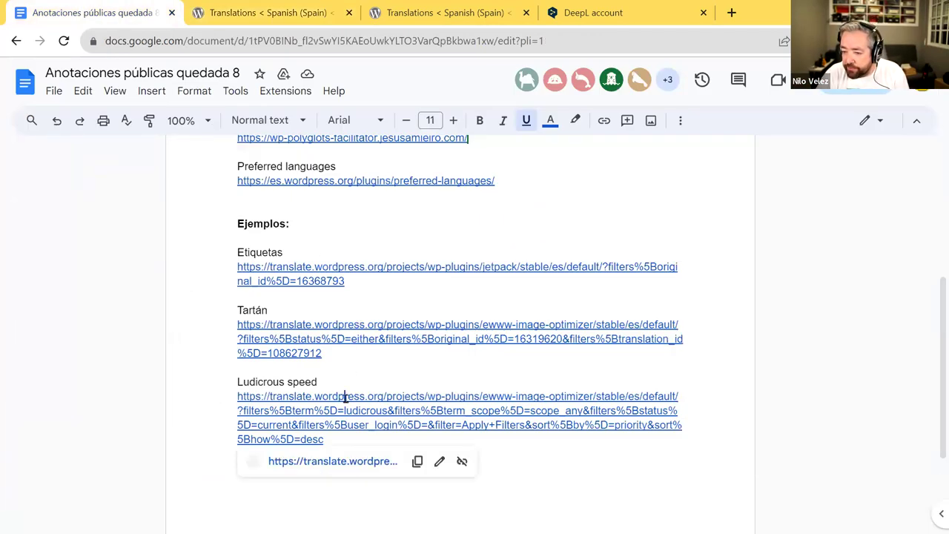
left_click(331, 458)
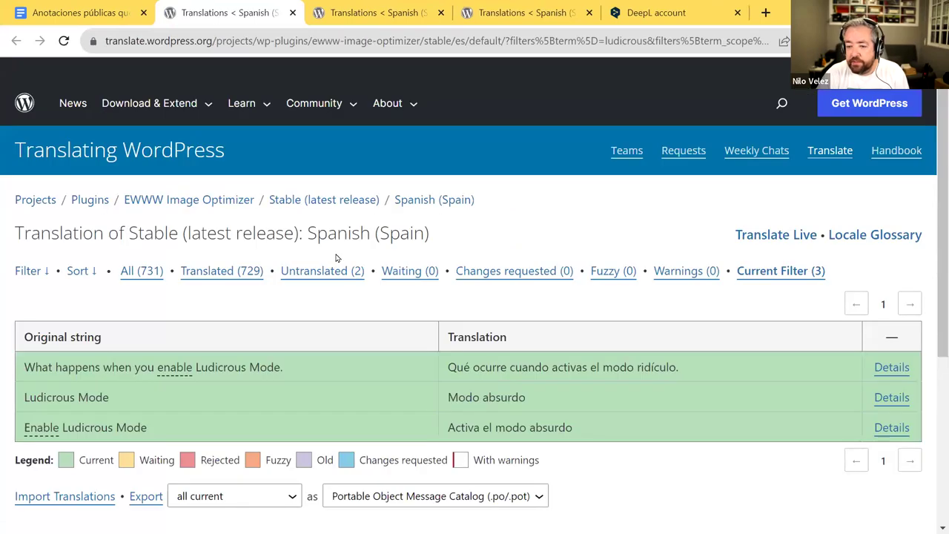
- Review the 'modo ridículo' and 'modo absurdo' translations, then bring the VLC player forward
scroll(335, 257, "down", 1)
scroll(335, 258, "down", 1)
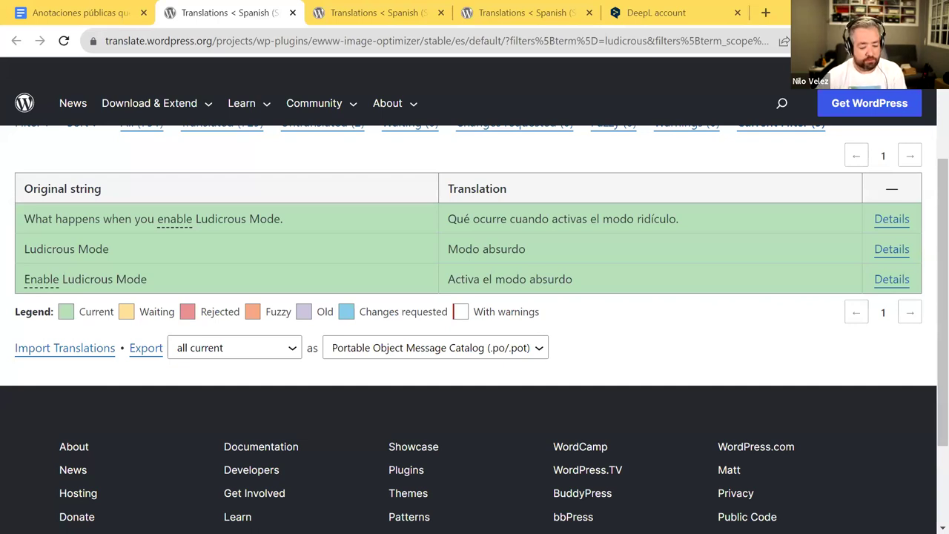
key("alt+Tab")
key("alt+Tab")
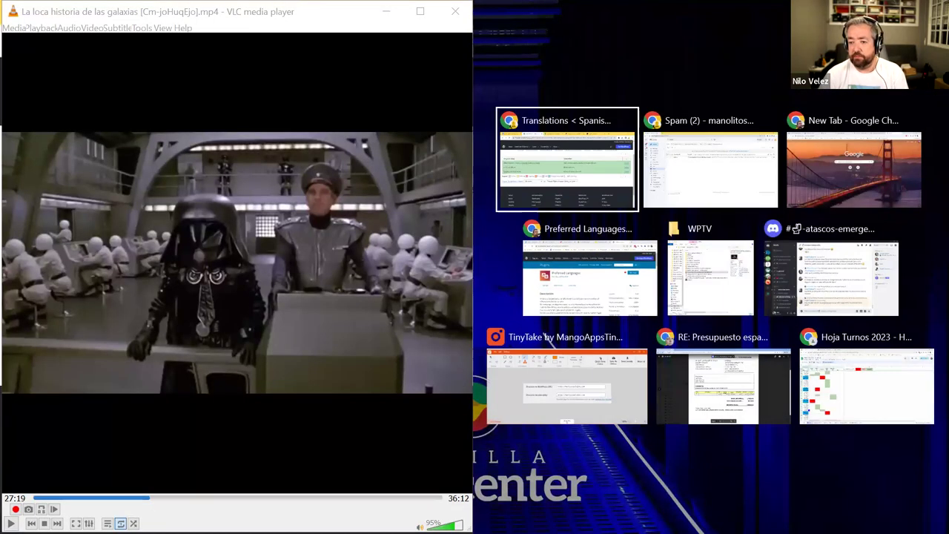
- Play the movie clip fullscreen with volume raised to 125%
key("Escape")
double_click(237, 251)
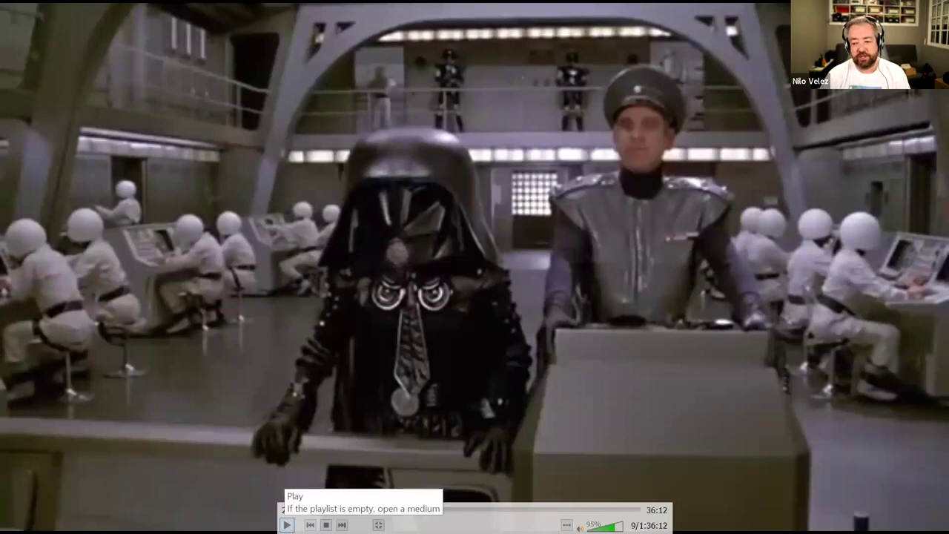
left_click(286, 524)
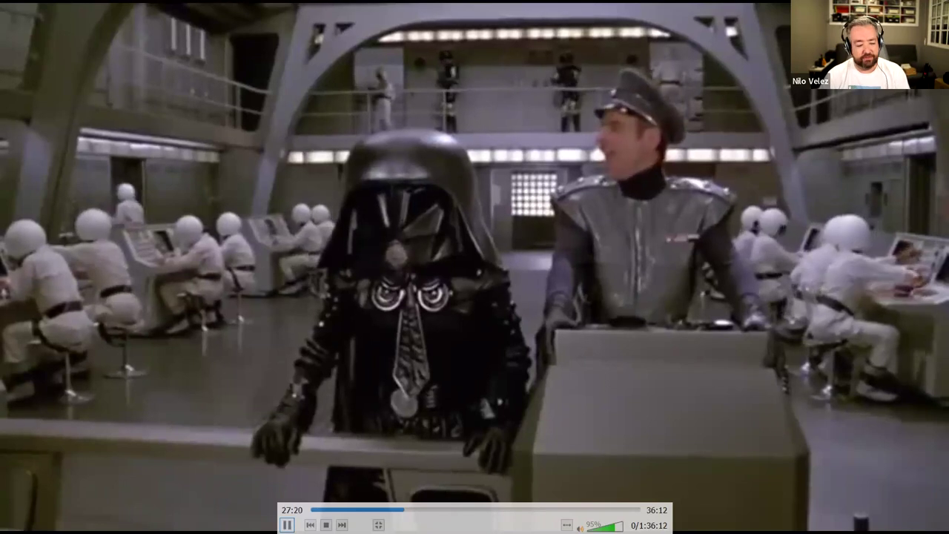
scroll(432, 498, "up", 6)
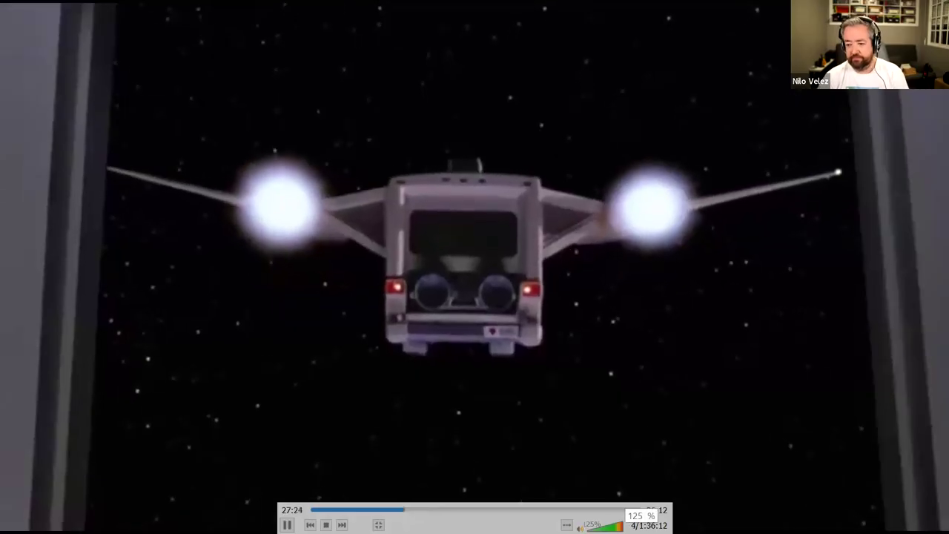
- Skip the clip ahead about twenty seconds, then exit fullscreen and return to the translations page
key("Right")
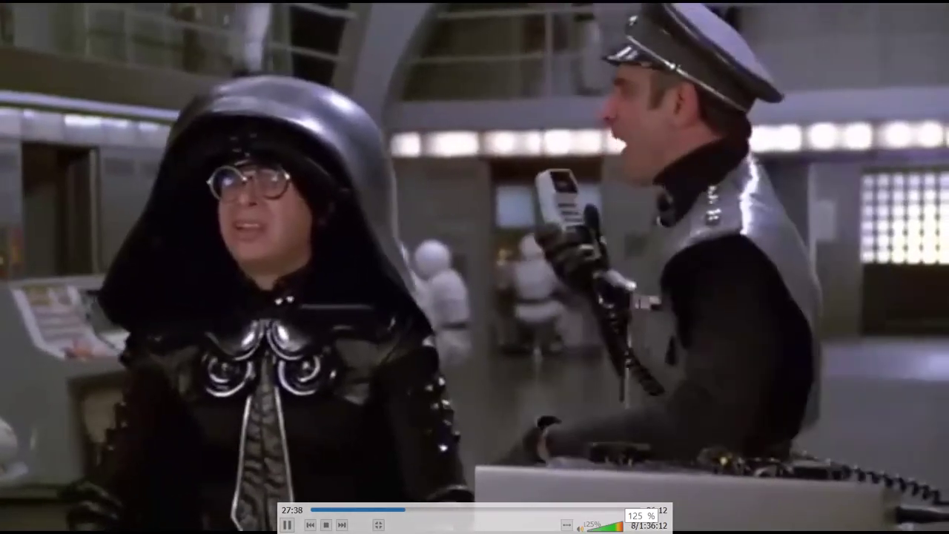
key("Right")
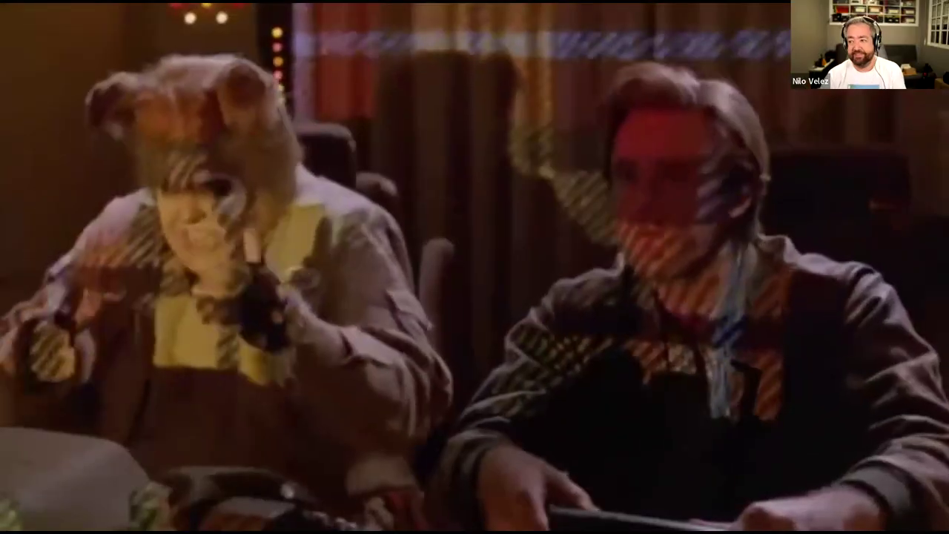
double_click(547, 239)
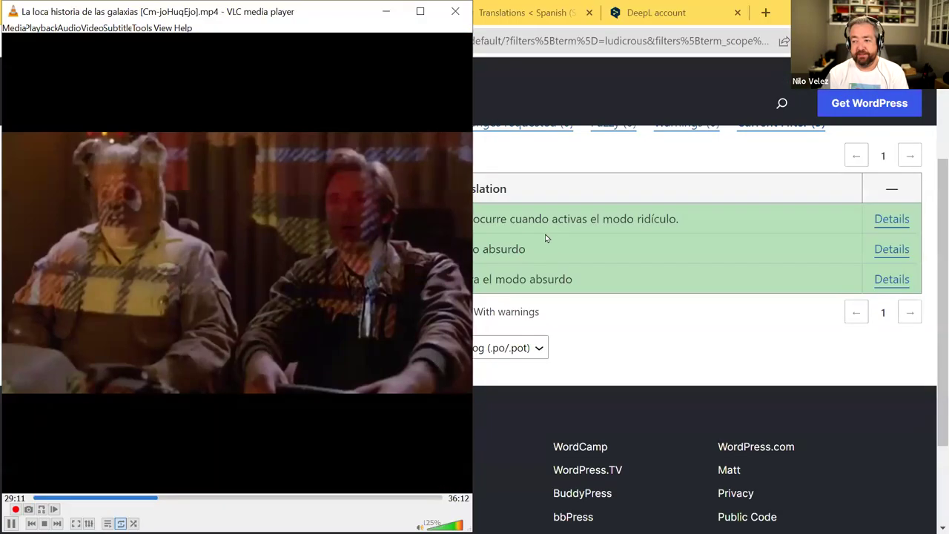
left_click(547, 239)
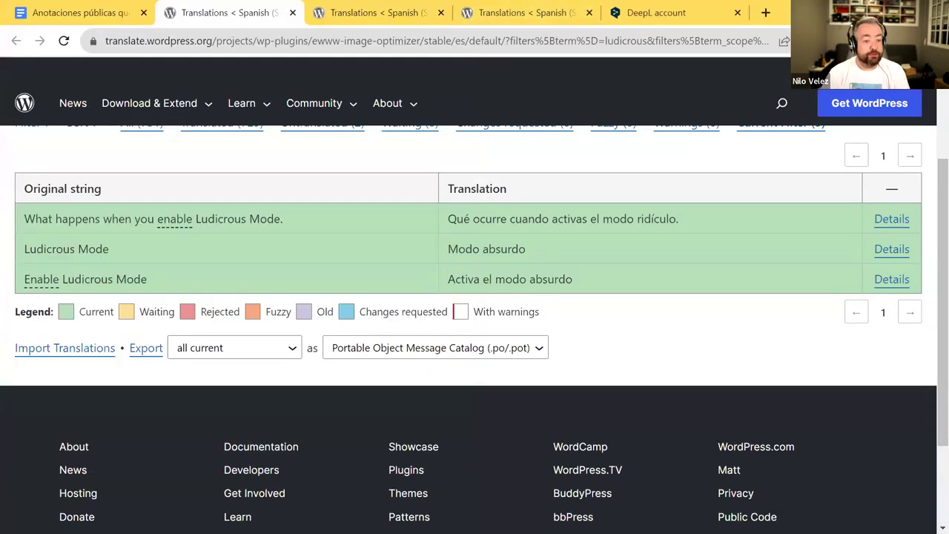